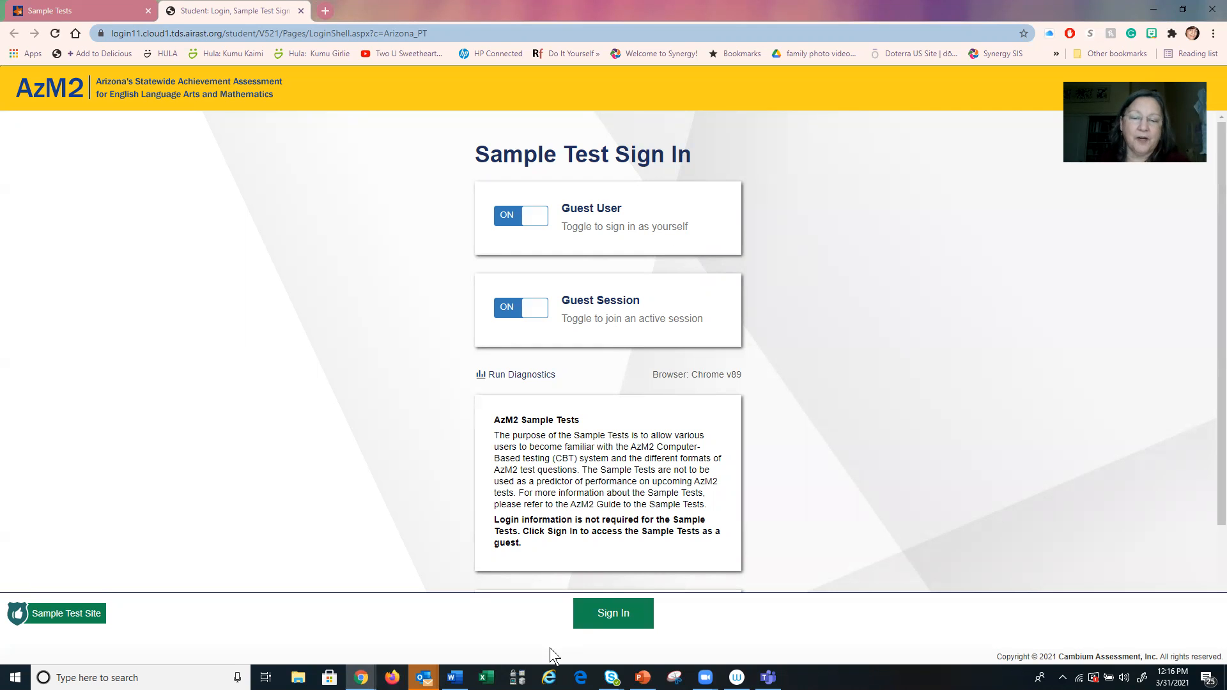
Sign in to the sample tests as a guest, choose grade 6 and open the G6 ELA Reading test.
click(595, 616)
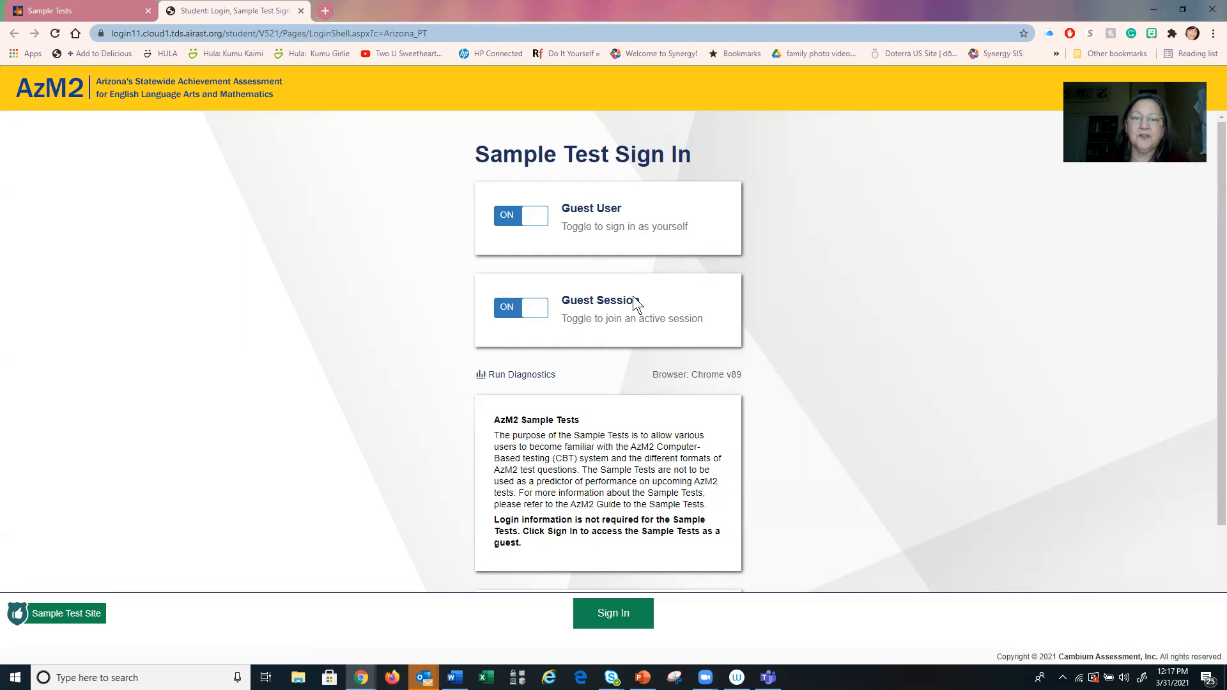
click(624, 625)
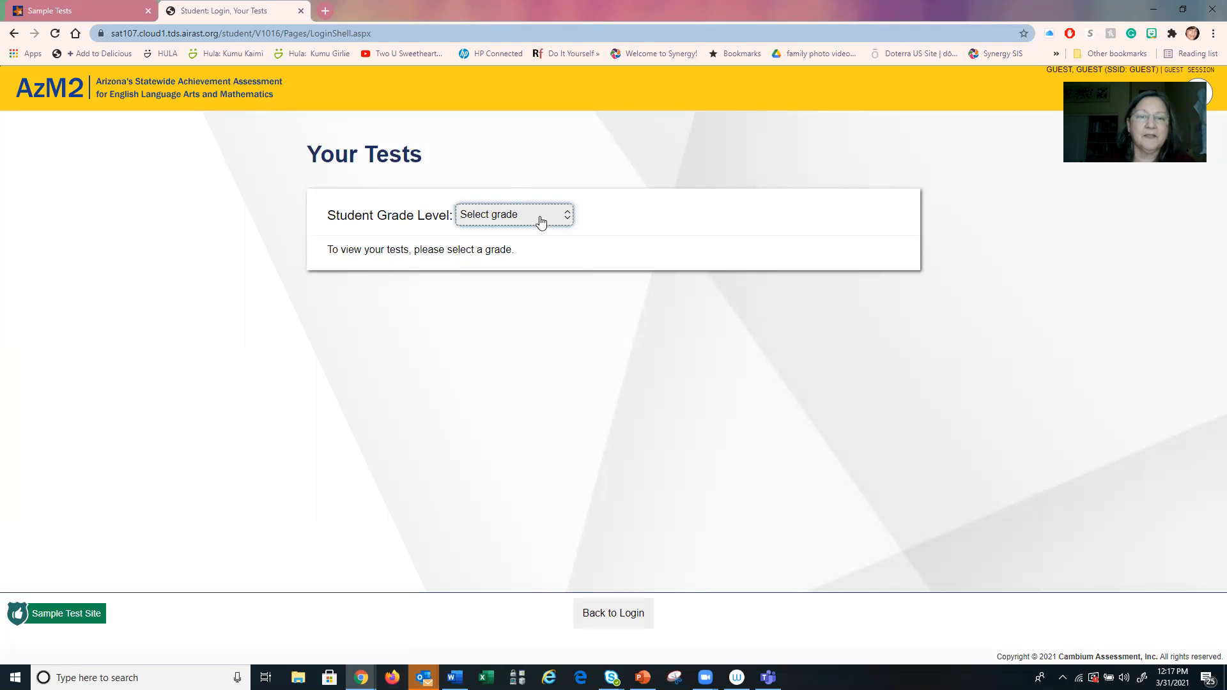
click(540, 221)
click(493, 329)
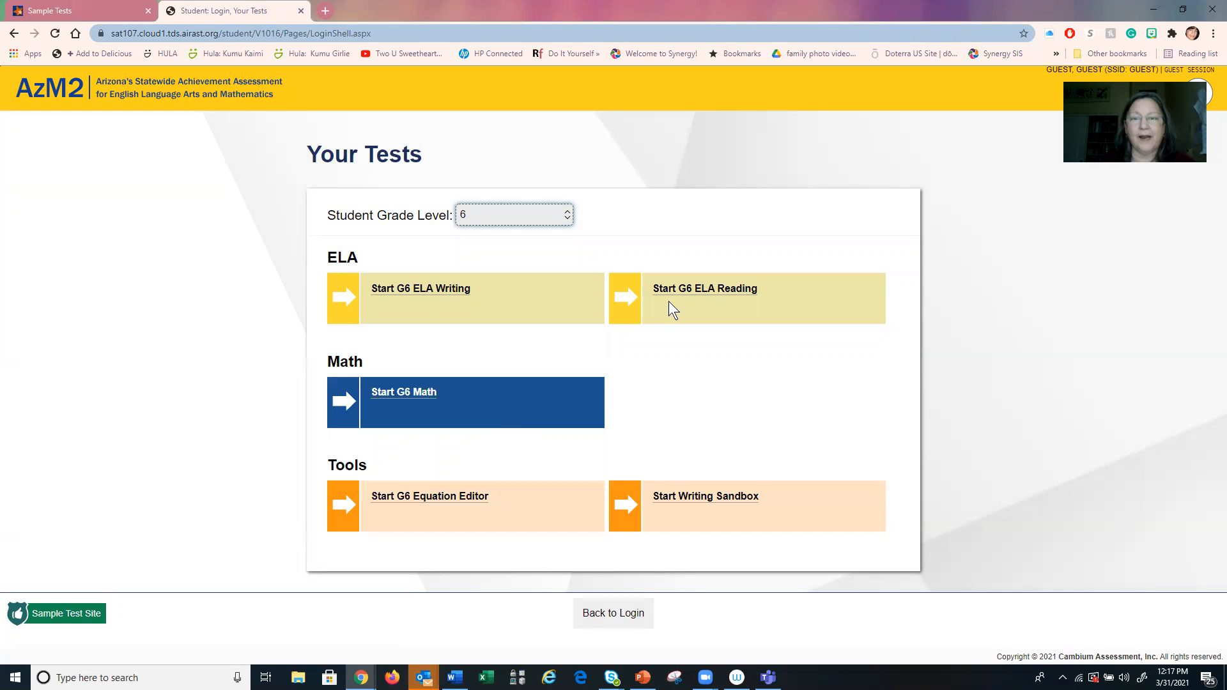
click(706, 289)
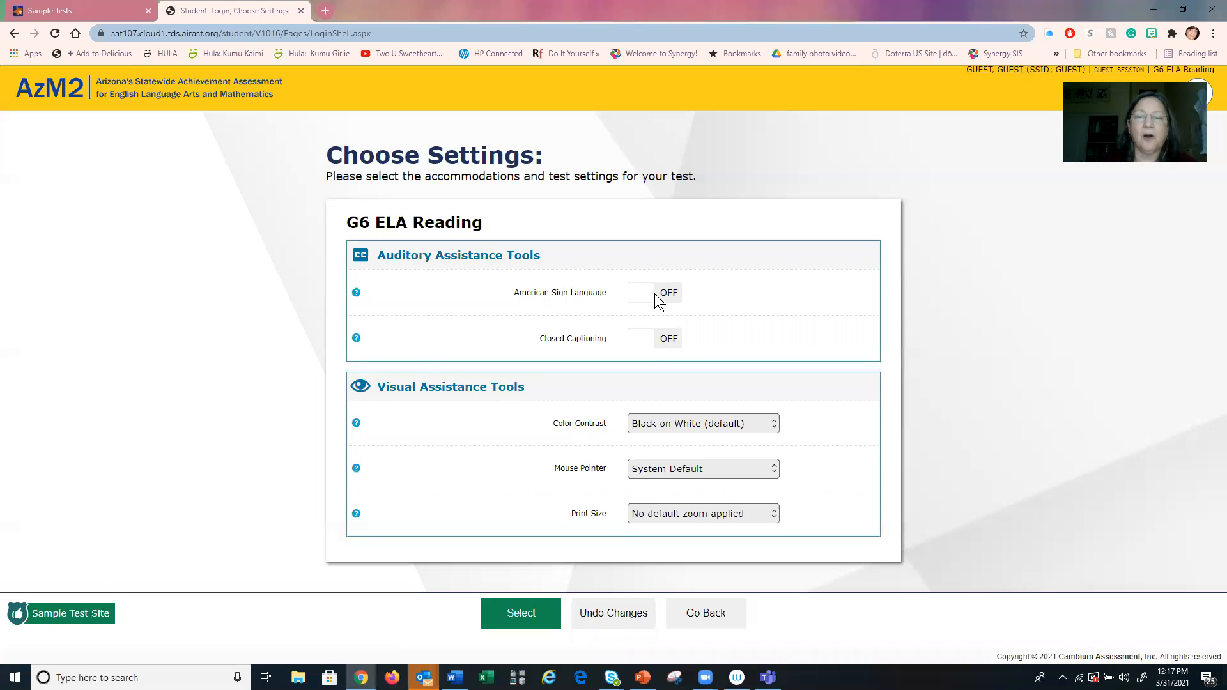
Turn on Closed Captioning for the G6 ELA Reading test.
click(654, 340)
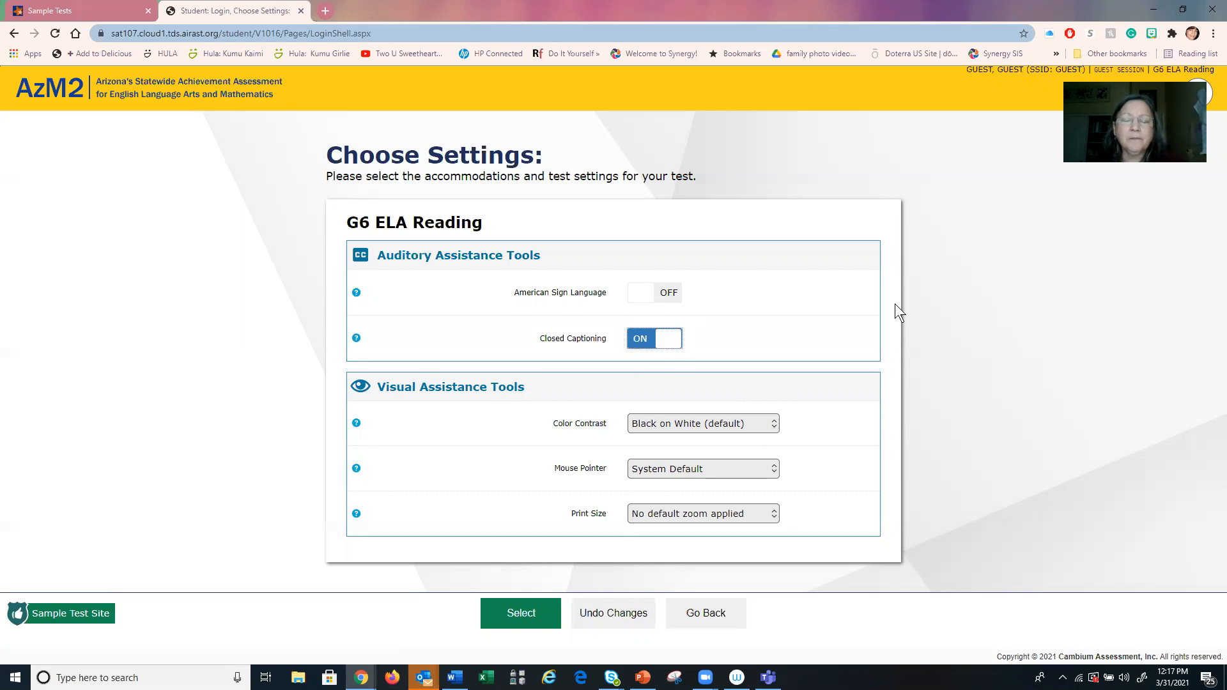
Try the Light Blue and Reverse Contrast color contrasts and restore Black on White (default).
click(675, 432)
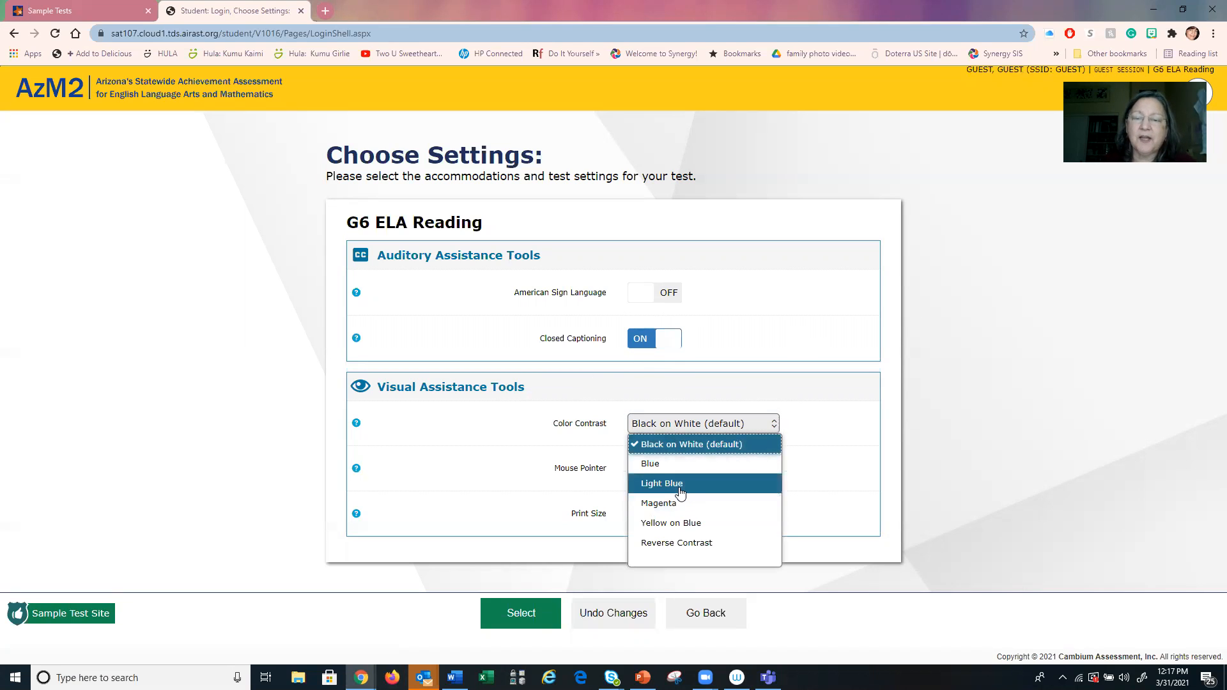
click(680, 492)
click(695, 425)
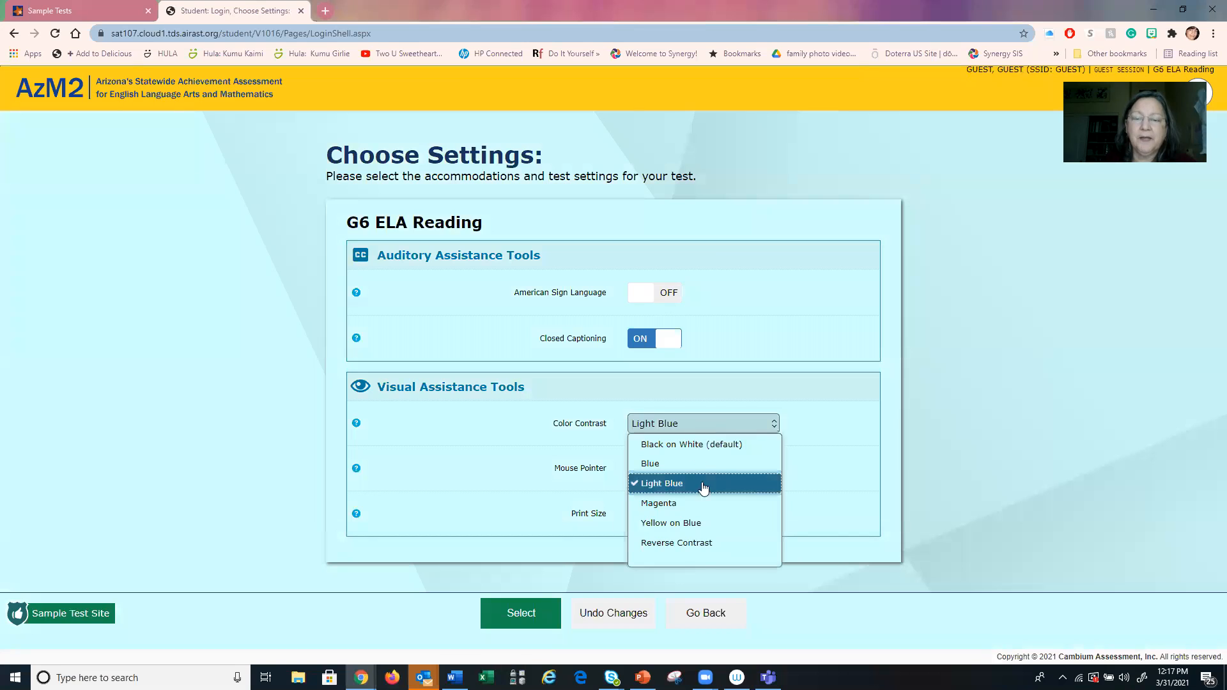
click(699, 549)
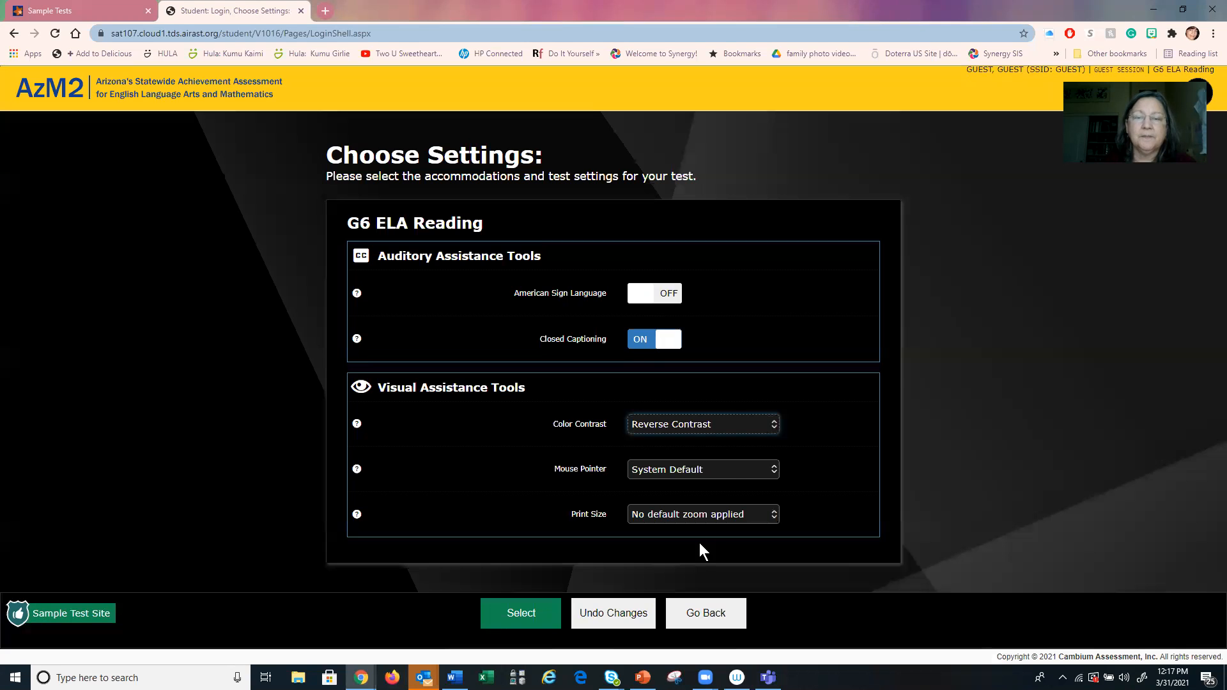
click(753, 434)
click(723, 447)
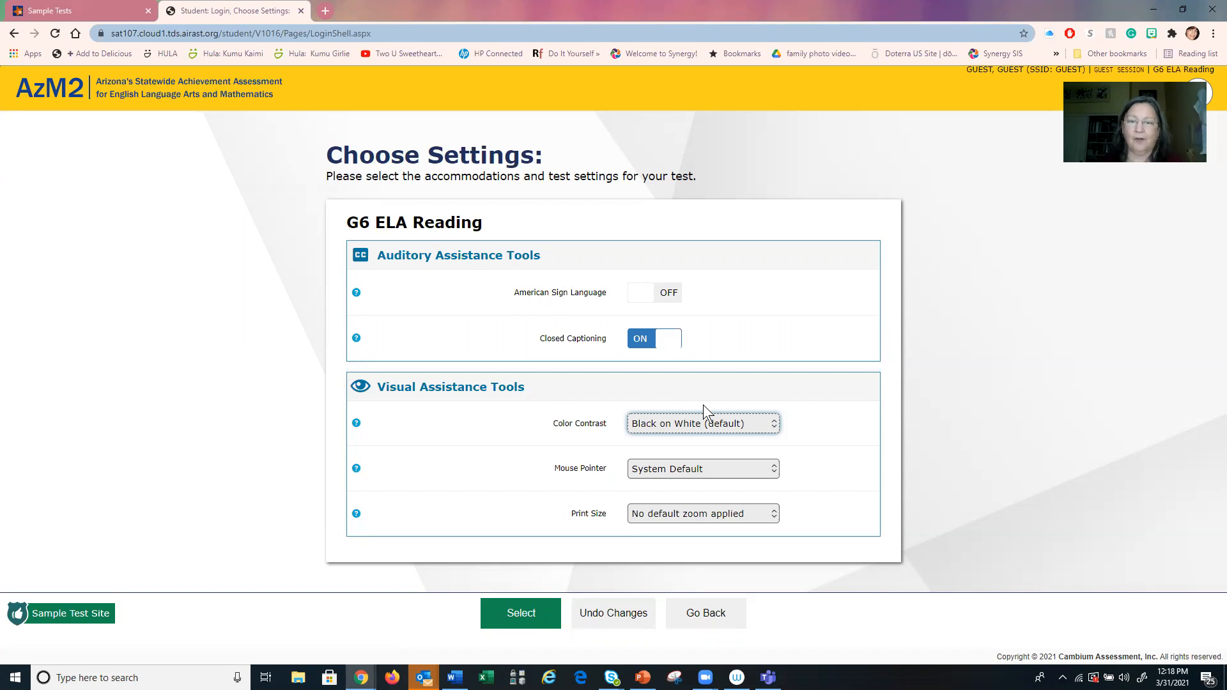
Choose the Large Yellow mouse pointer and a 1.5X default zoom, and confirm the test settings.
click(717, 472)
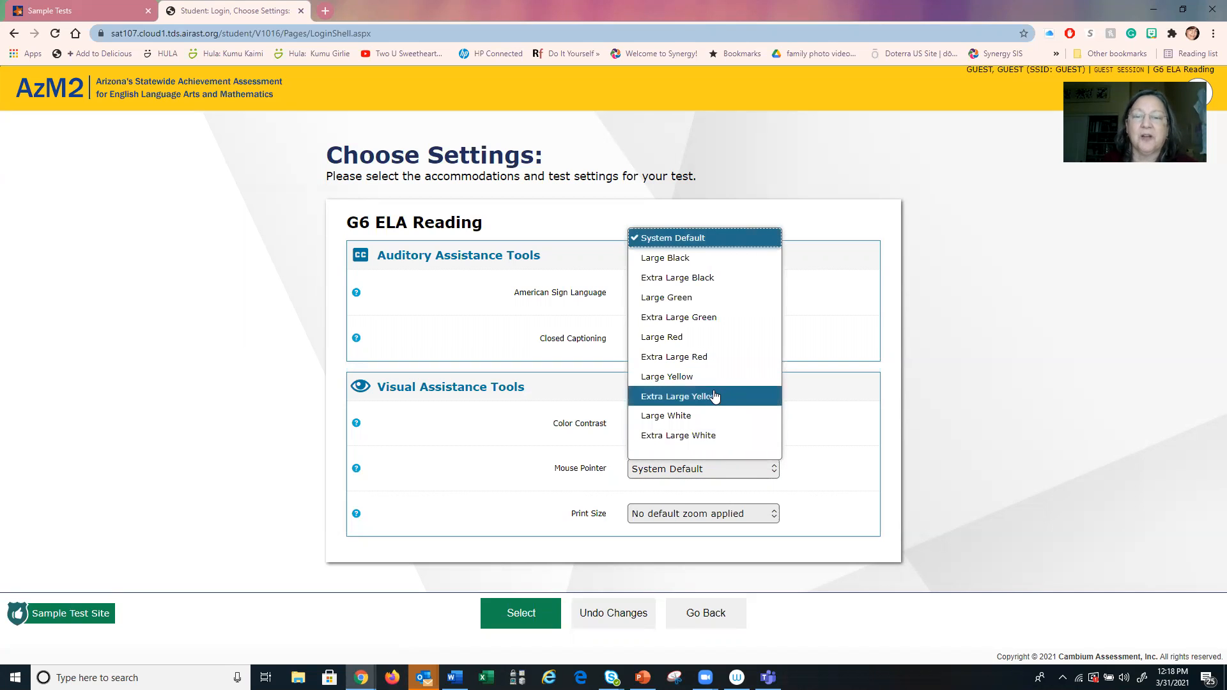
click(699, 376)
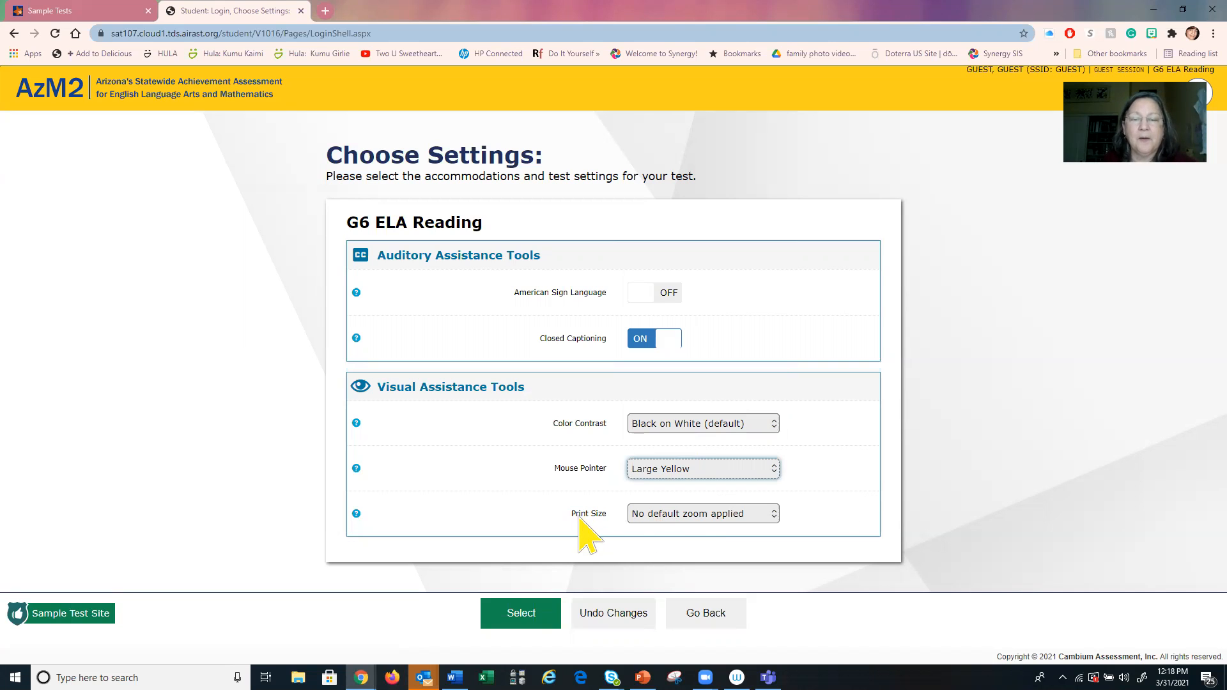
click(693, 515)
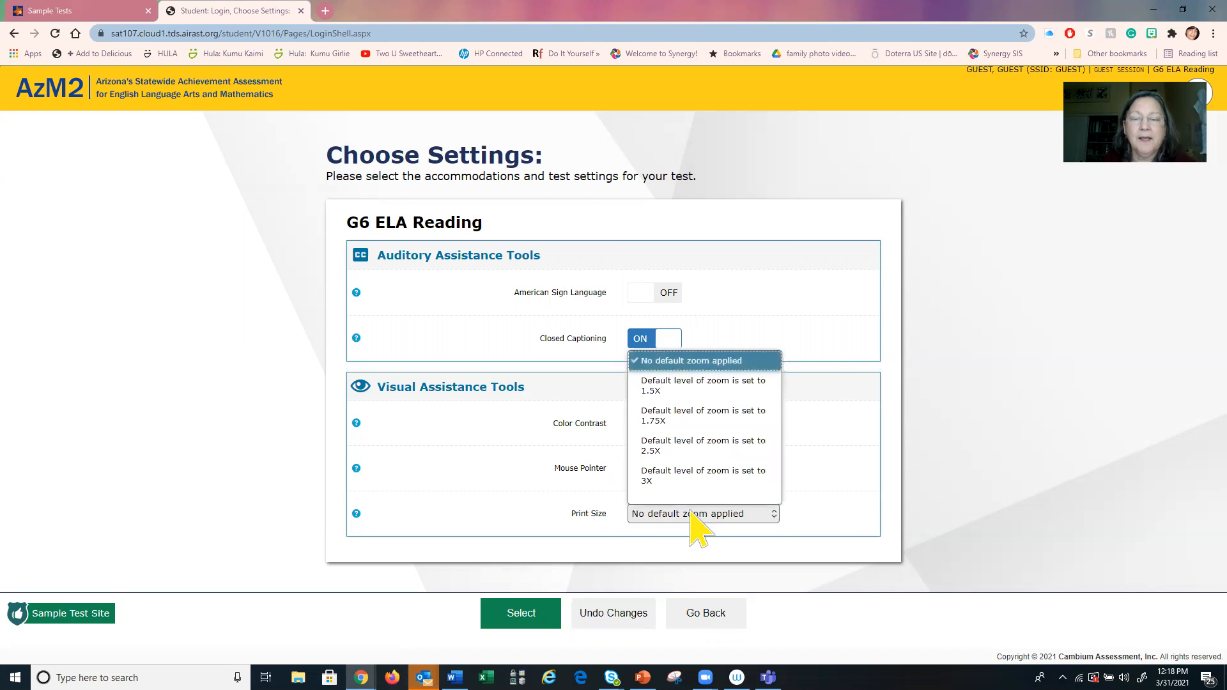
click(715, 386)
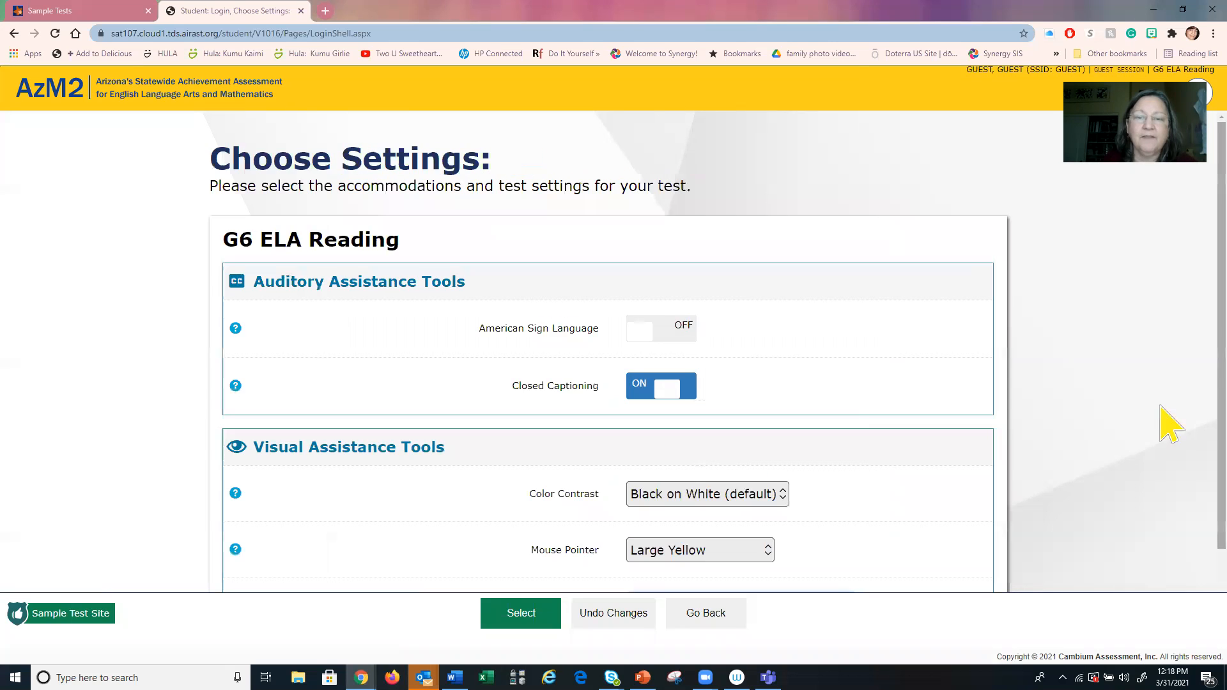
click(523, 614)
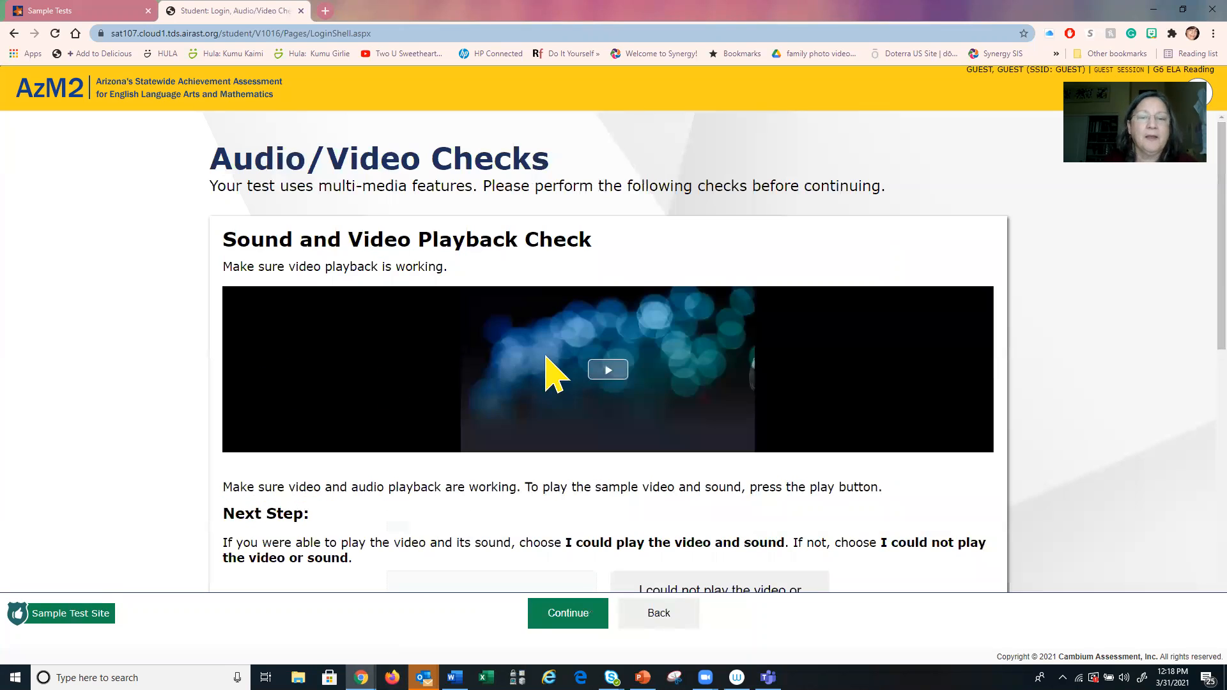
Play the sample video and confirm that its video and sound could be played.
click(609, 372)
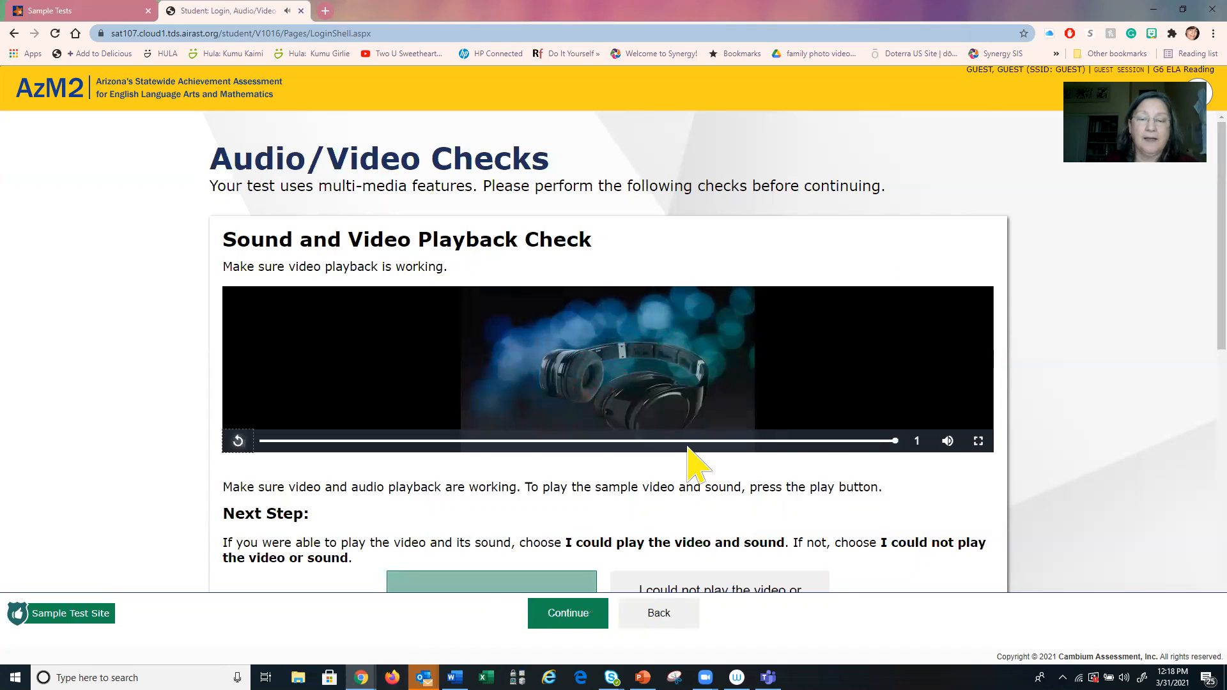
scroll(697, 465, down, 4)
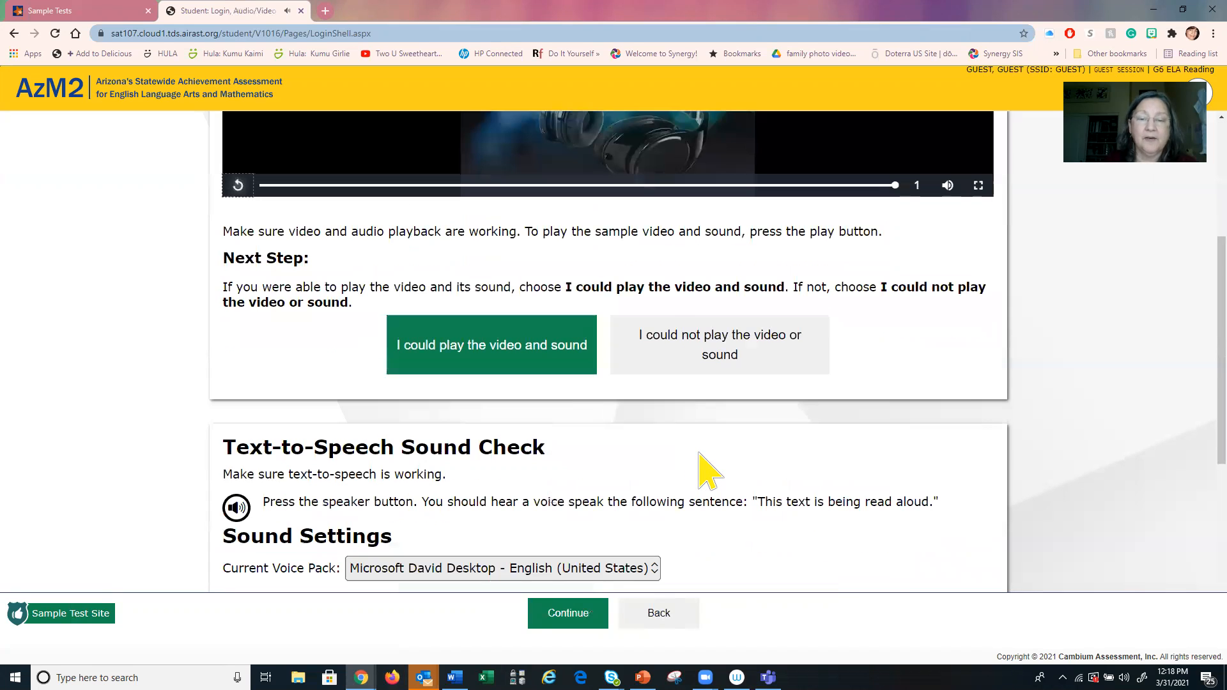
click(471, 355)
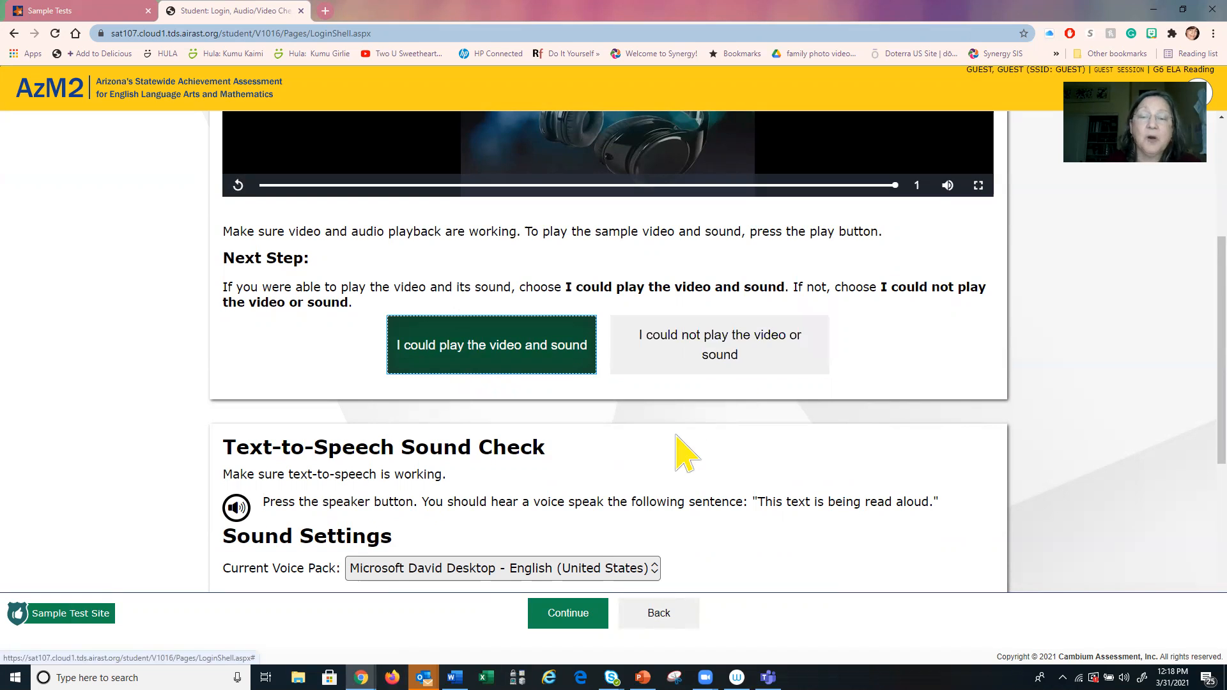
Set the text-to-speech rate to 12, keep the Microsoft David Desktop voice pack and play the sample sentence.
scroll(682, 452, down, 5)
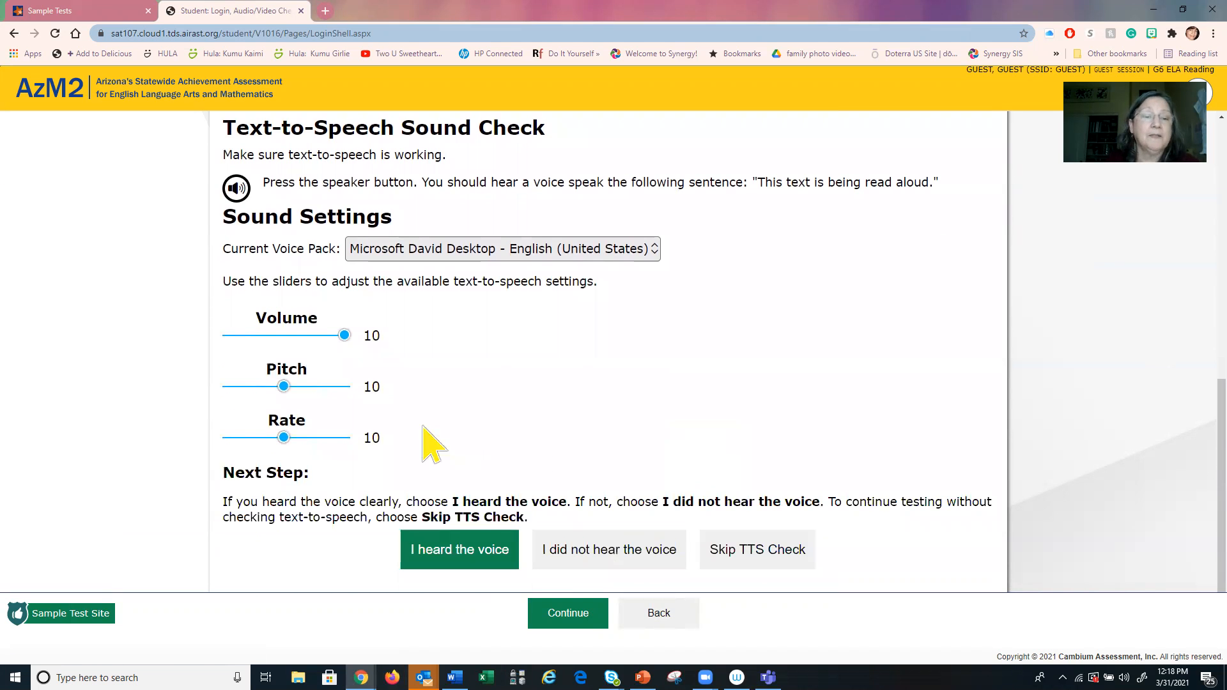
drag(284, 438, 296, 438)
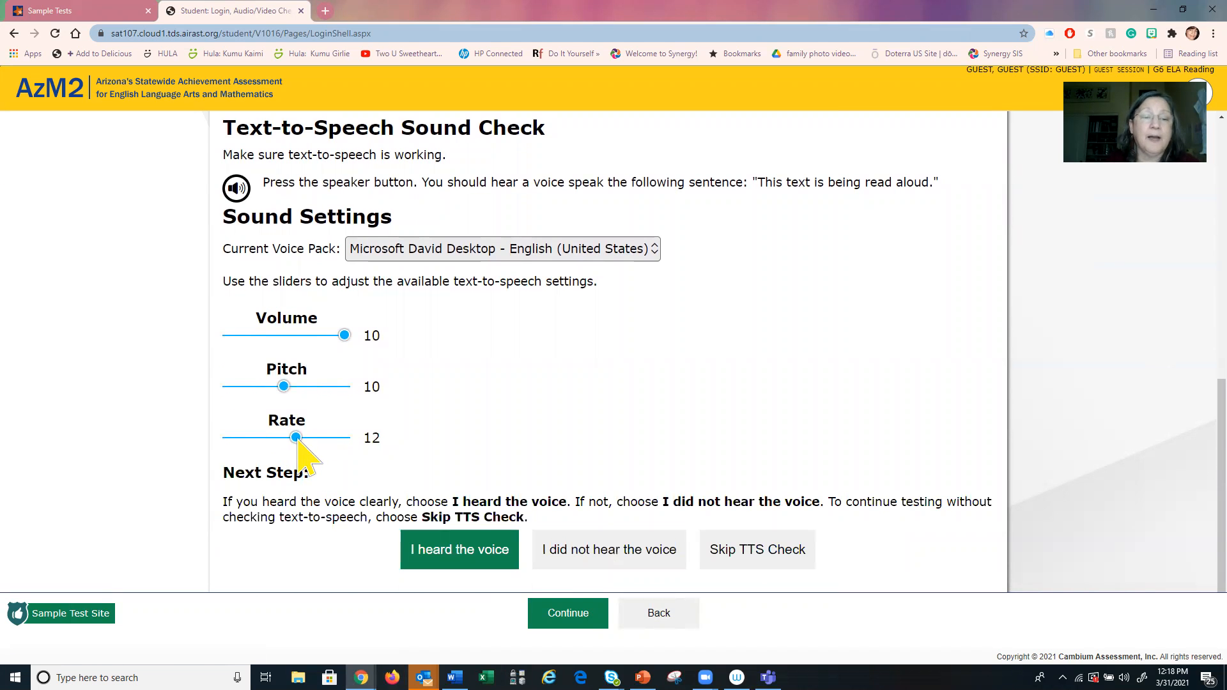
click(637, 248)
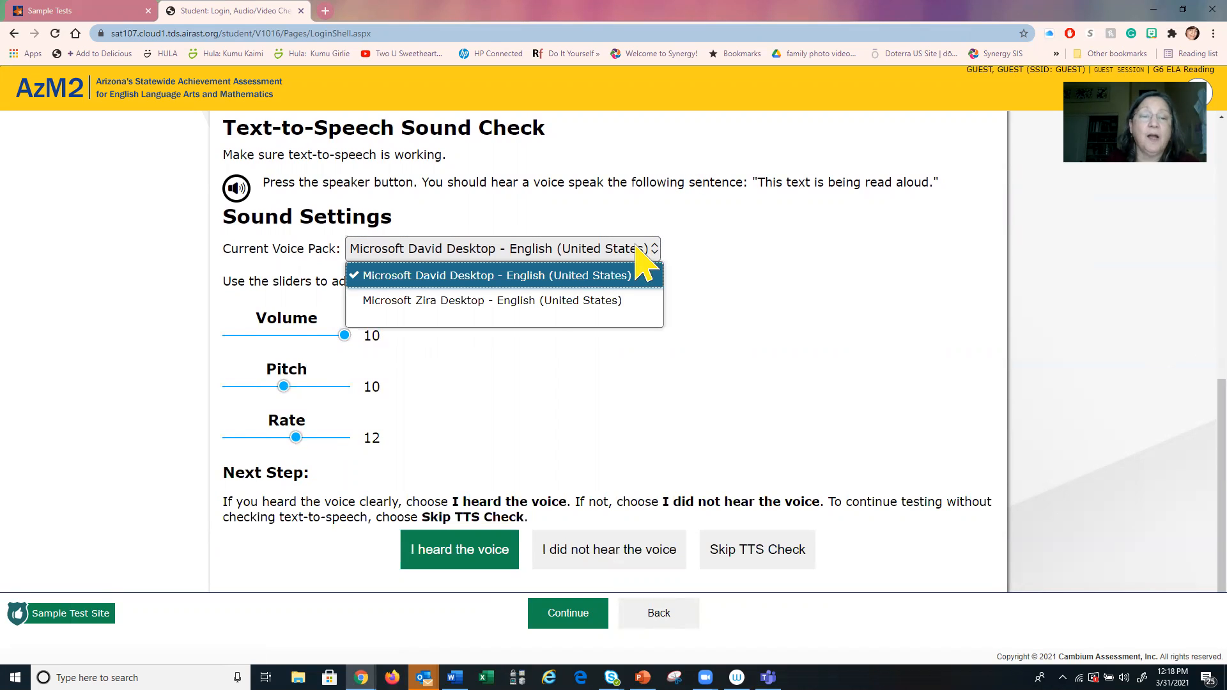
click(565, 276)
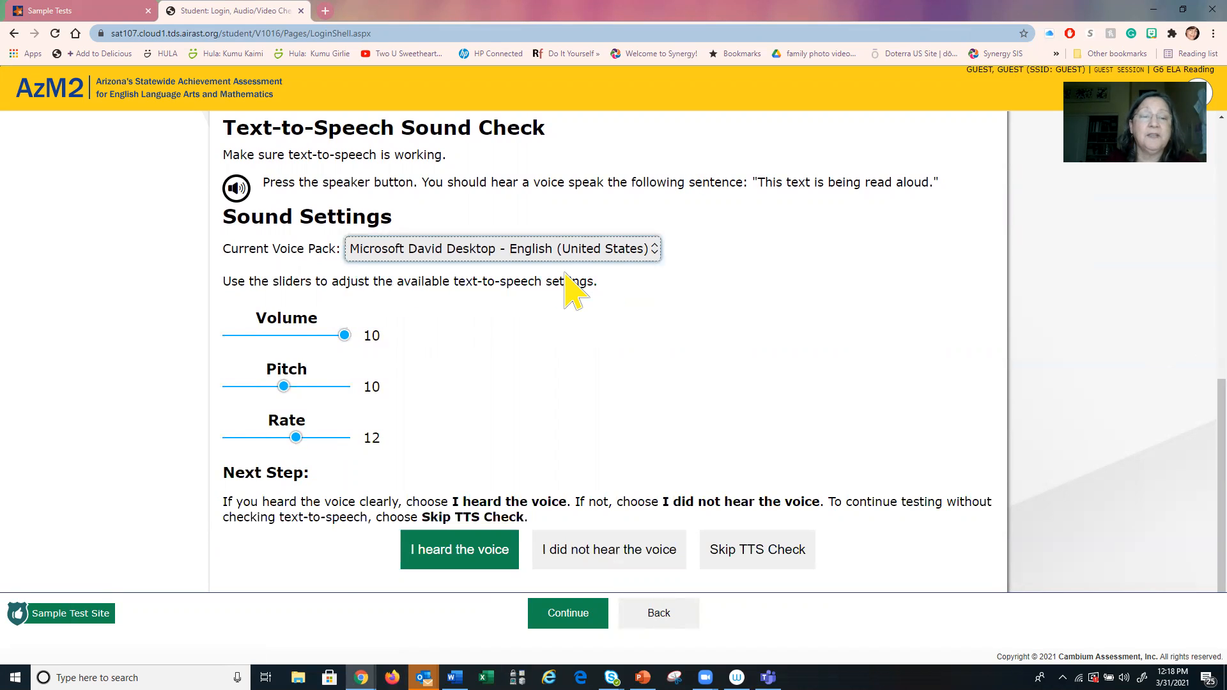
click(232, 190)
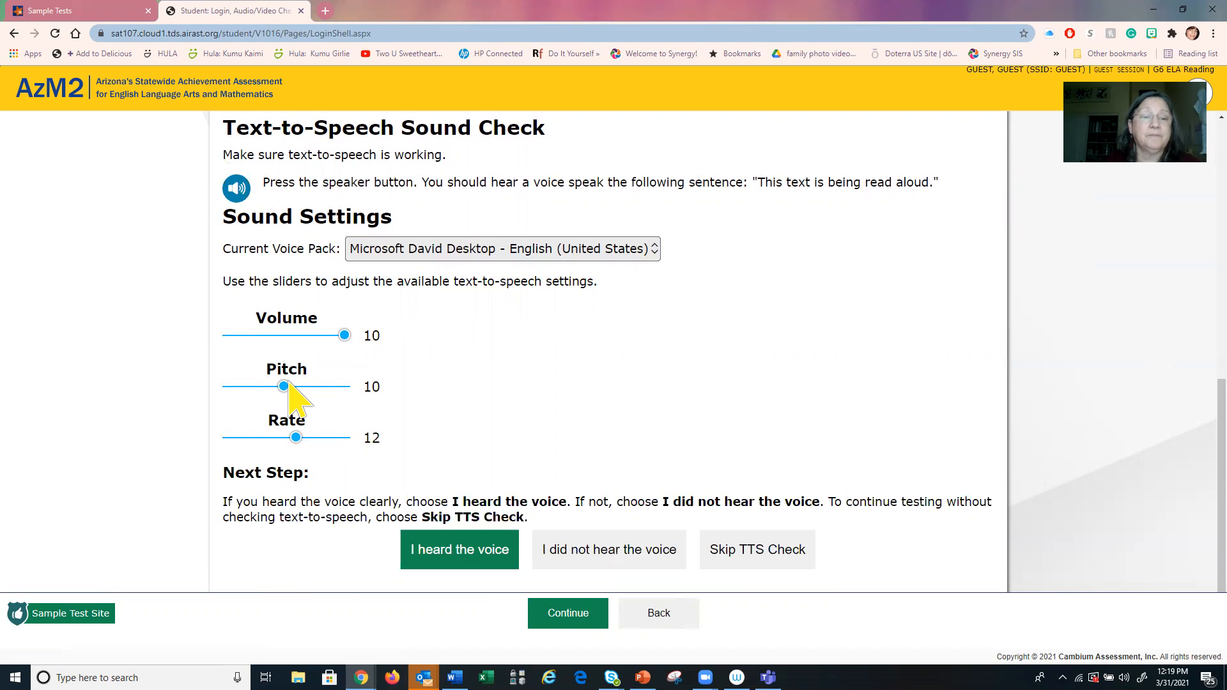
Test the text-to-speech voice at pitch 2 and 20, and set the pitch to 11.
drag(283, 386, 235, 387)
click(238, 190)
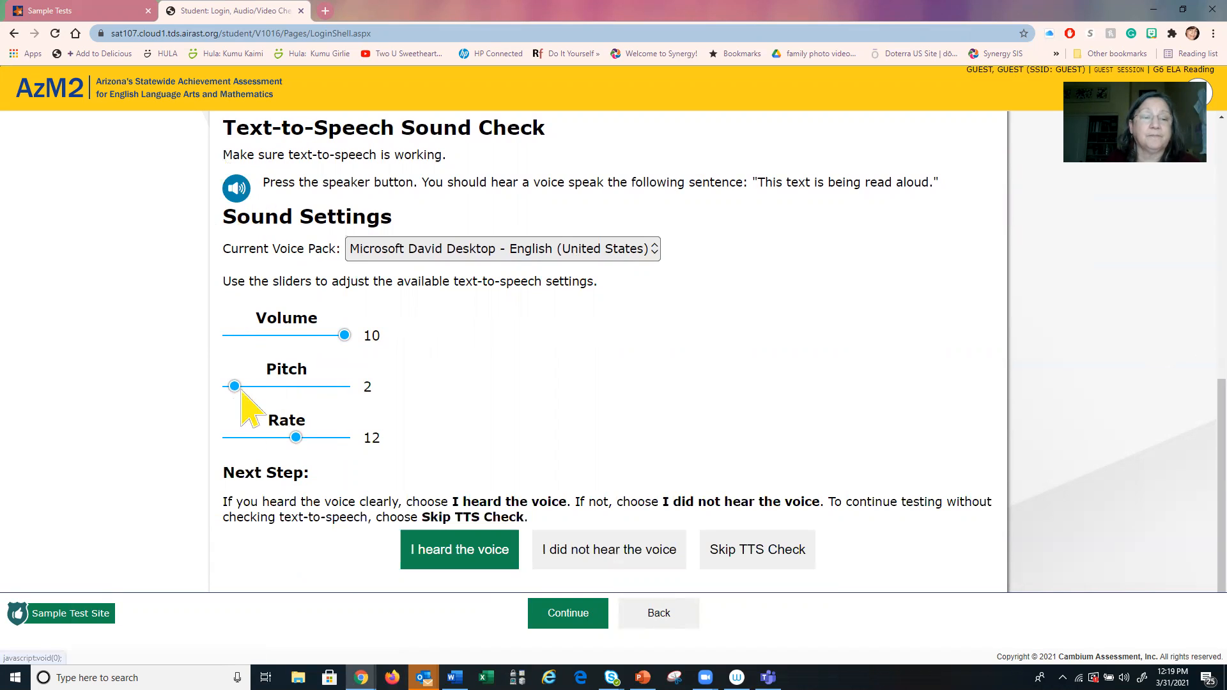
drag(234, 388, 349, 387)
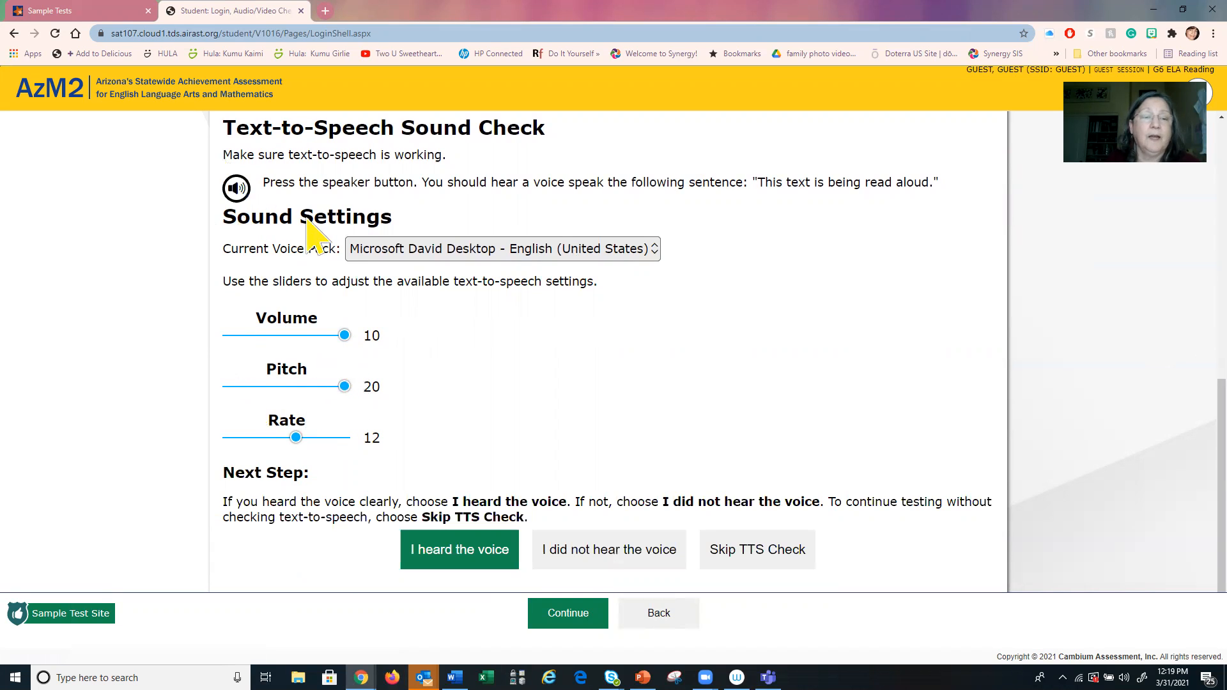
click(230, 192)
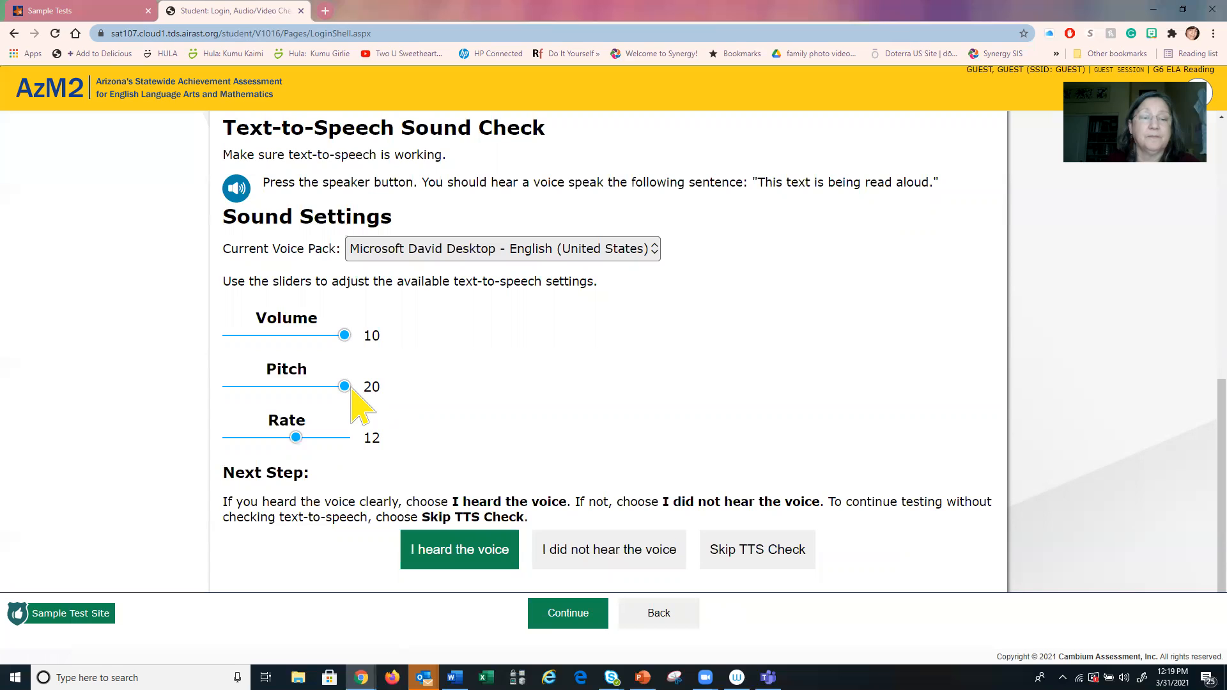
drag(344, 387, 289, 389)
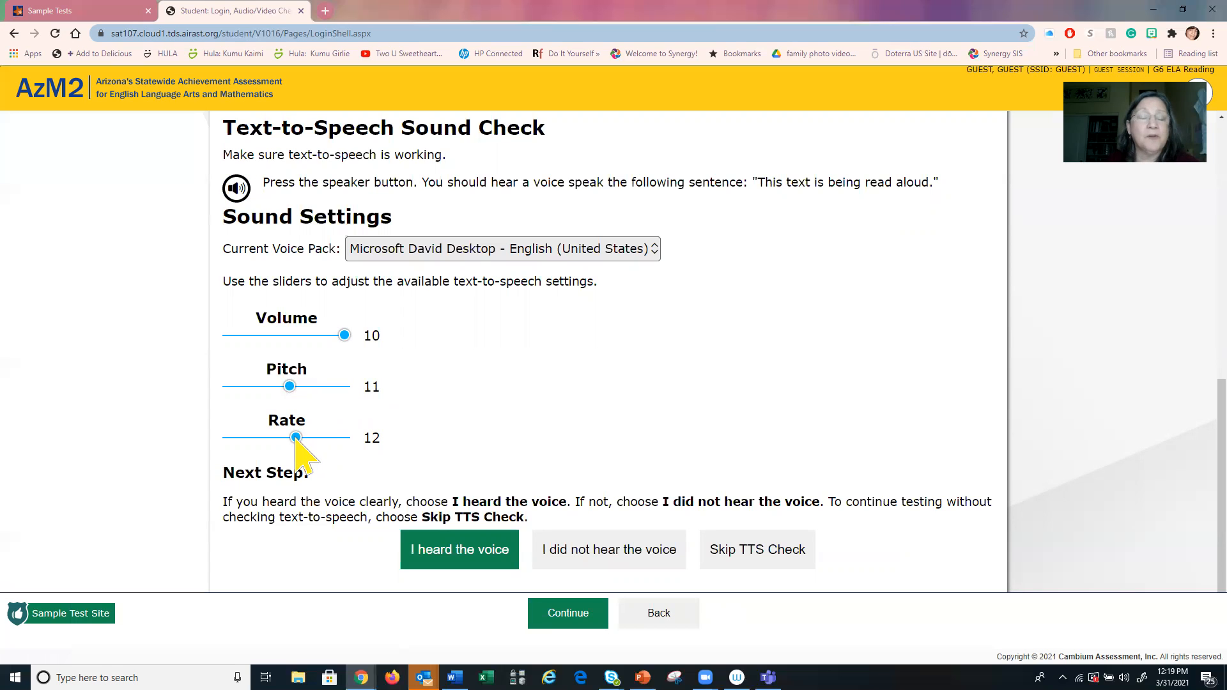
Test the text-to-speech voice at rate 20 and set the rate back to 12.
drag(295, 437, 344, 438)
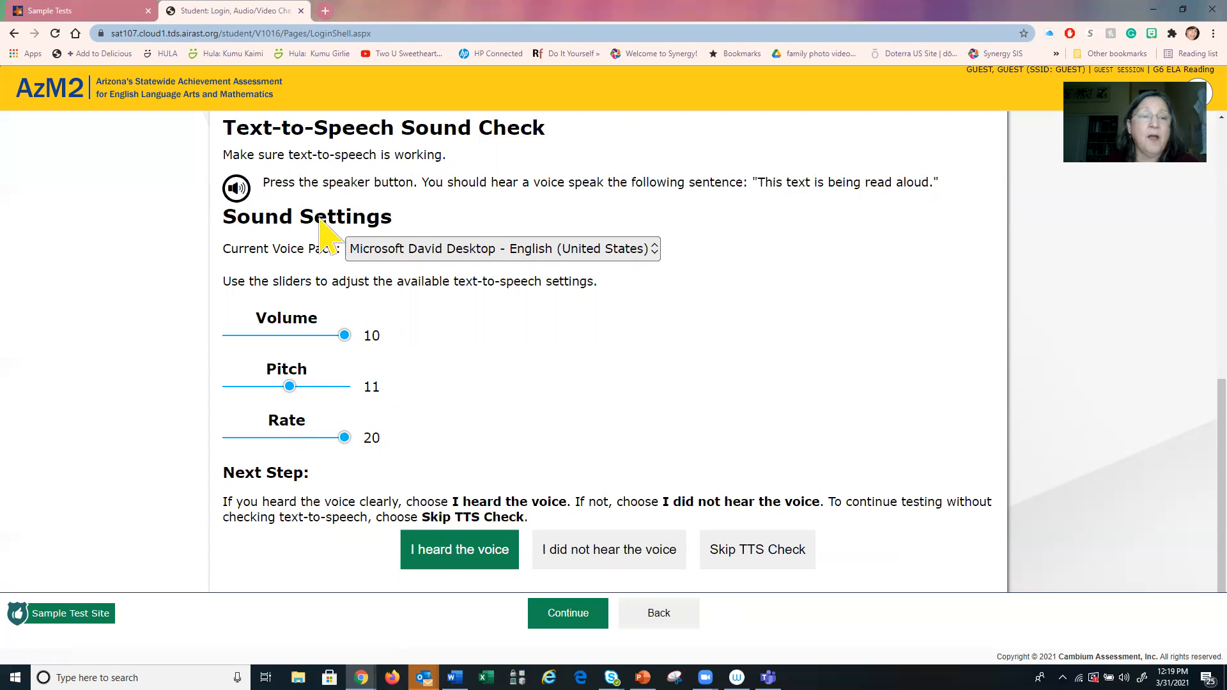
click(237, 189)
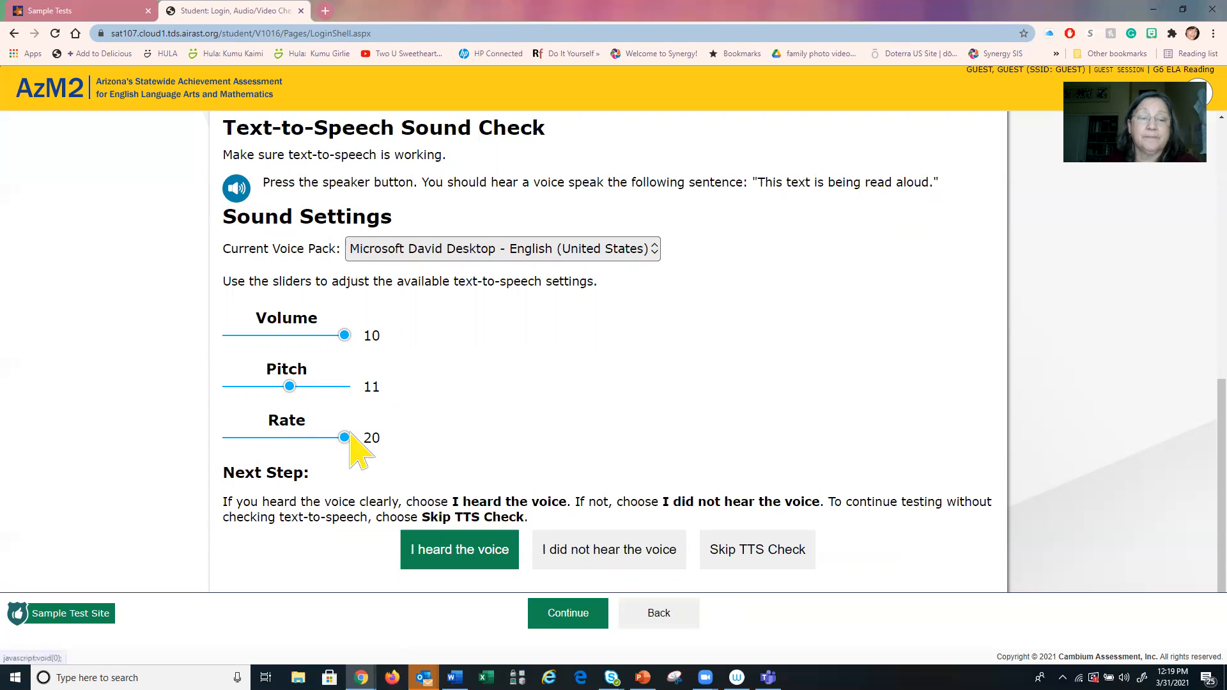
drag(340, 440, 294, 448)
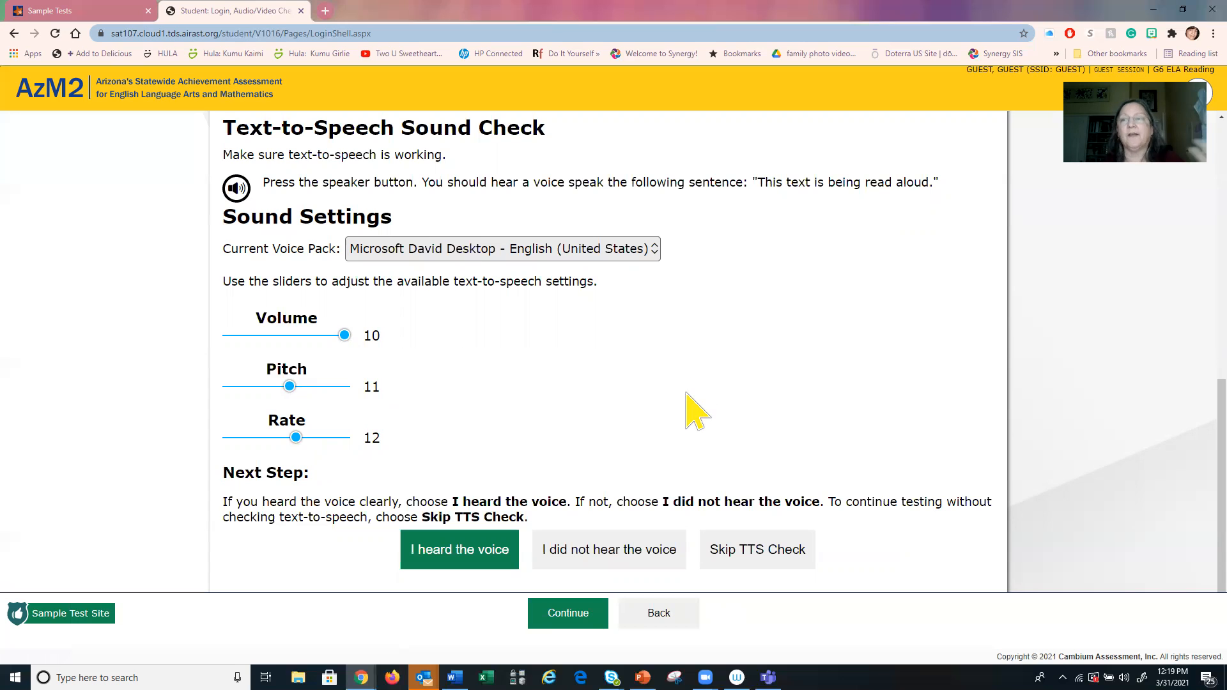
Confirm that the text-to-speech voice was heard and continue past the audio and video checks.
click(481, 552)
click(481, 552)
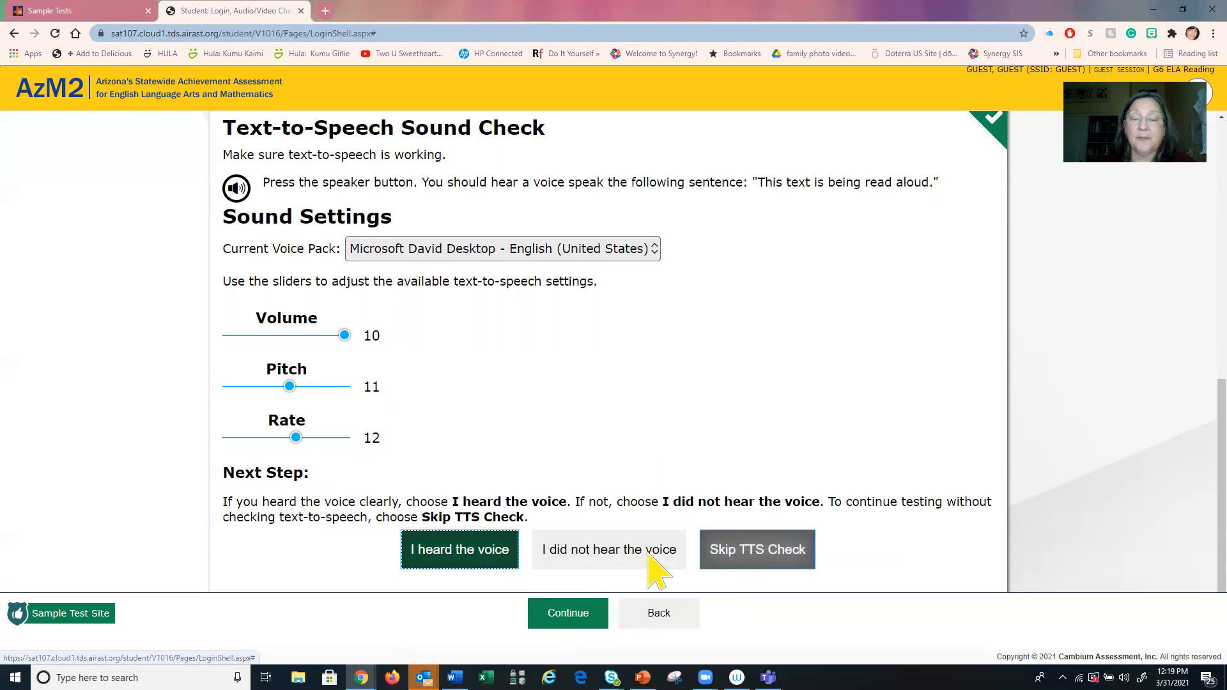
click(565, 619)
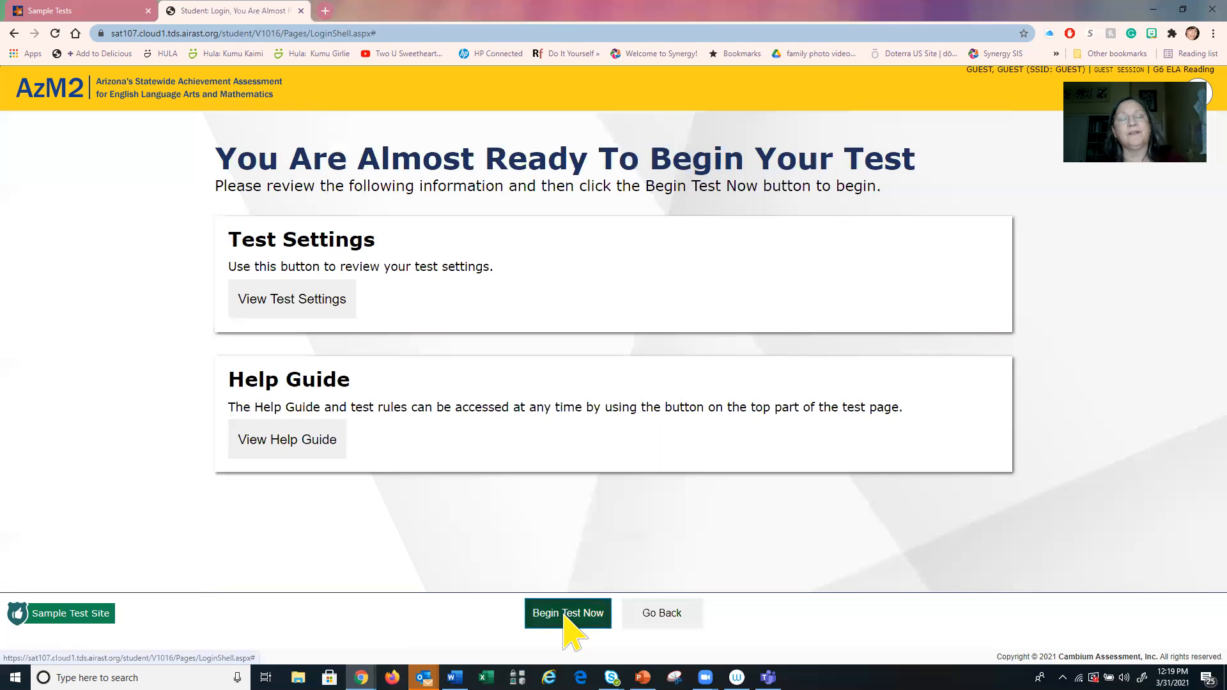
Review the test settings and the help guide, and begin the G6 ELA Reading test.
click(322, 299)
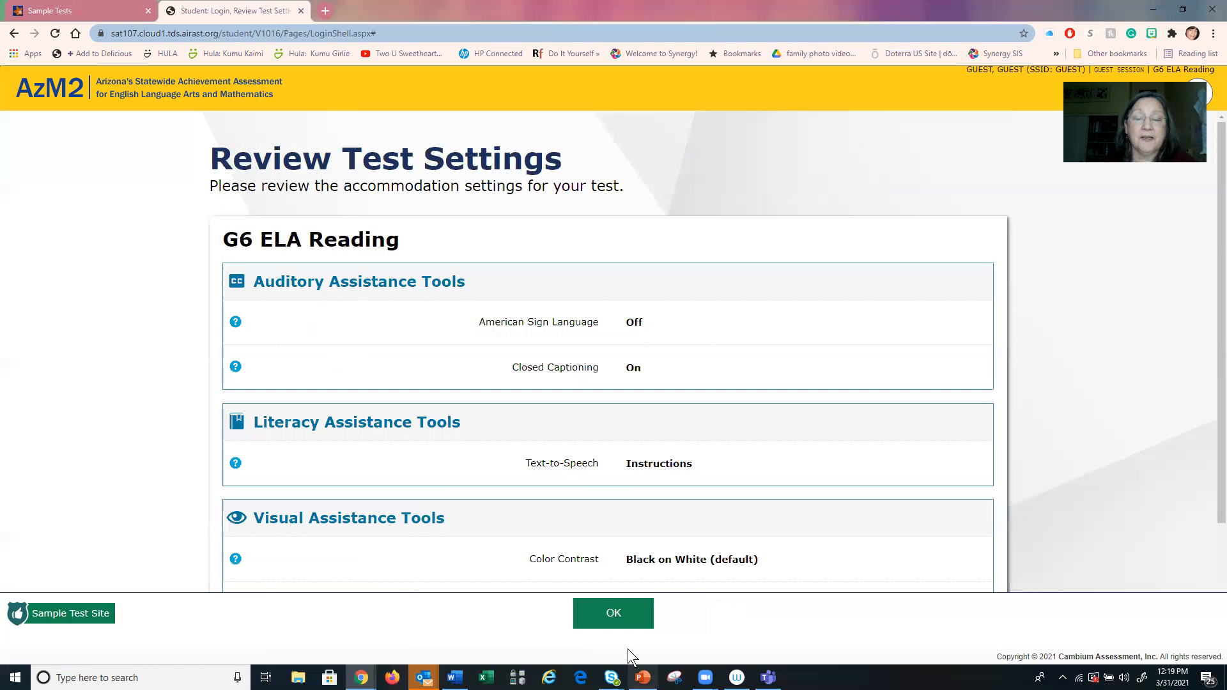
click(629, 617)
click(301, 455)
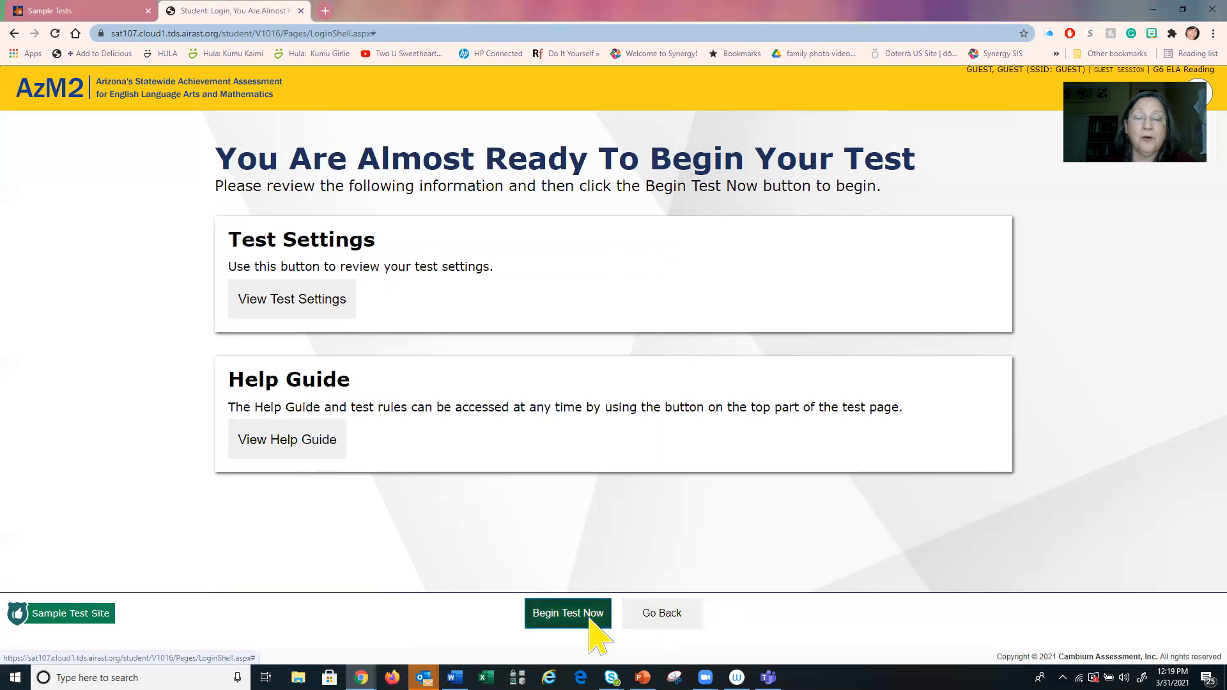
click(553, 619)
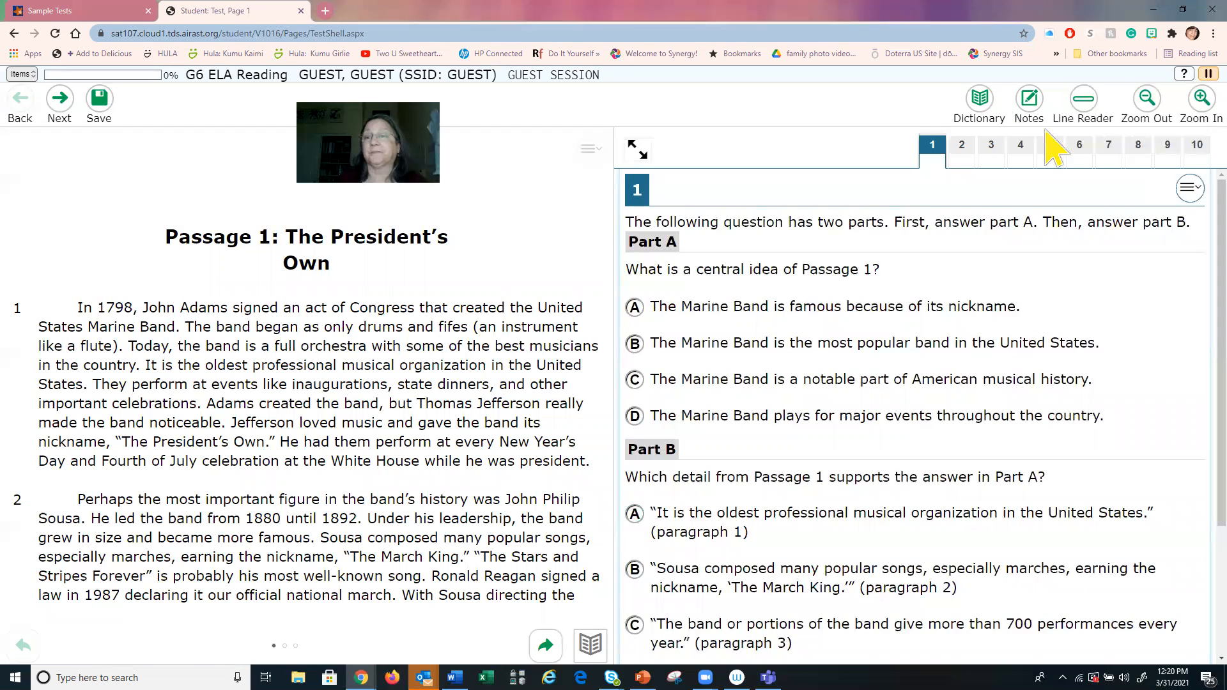
Turn on the Line Reader for the first test question.
click(1083, 99)
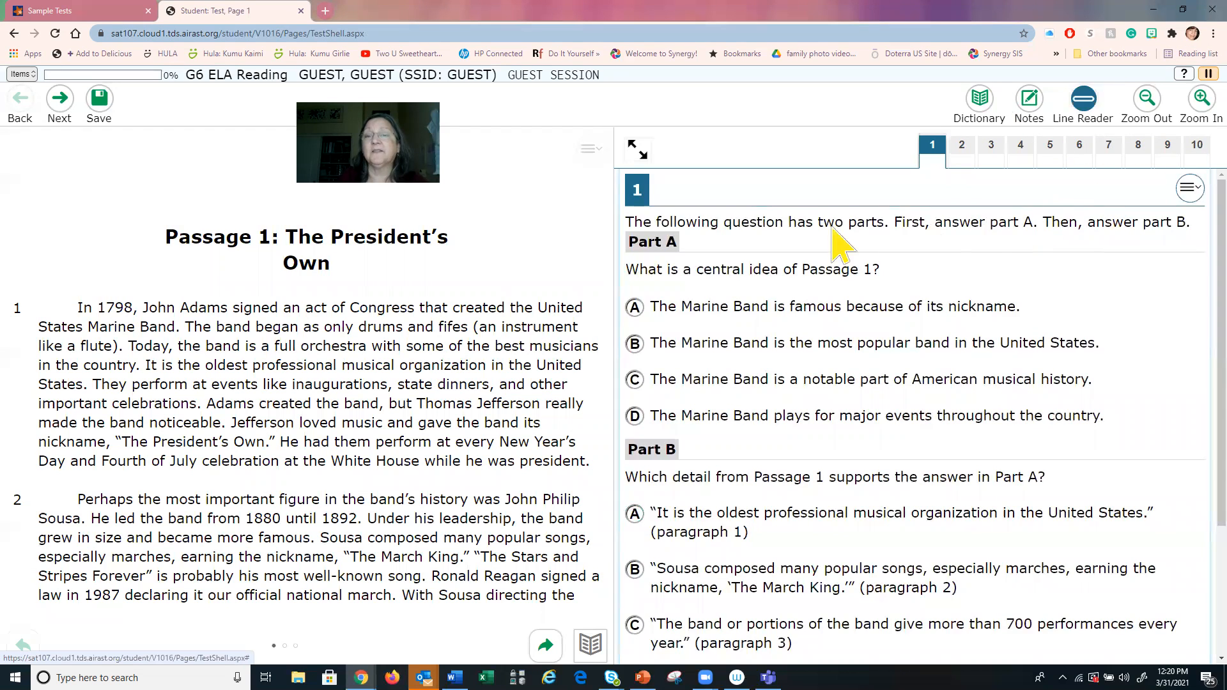
Move the Line Reader to answer A of Part A, and briefly play the Passage 2 audio recording.
click(667, 310)
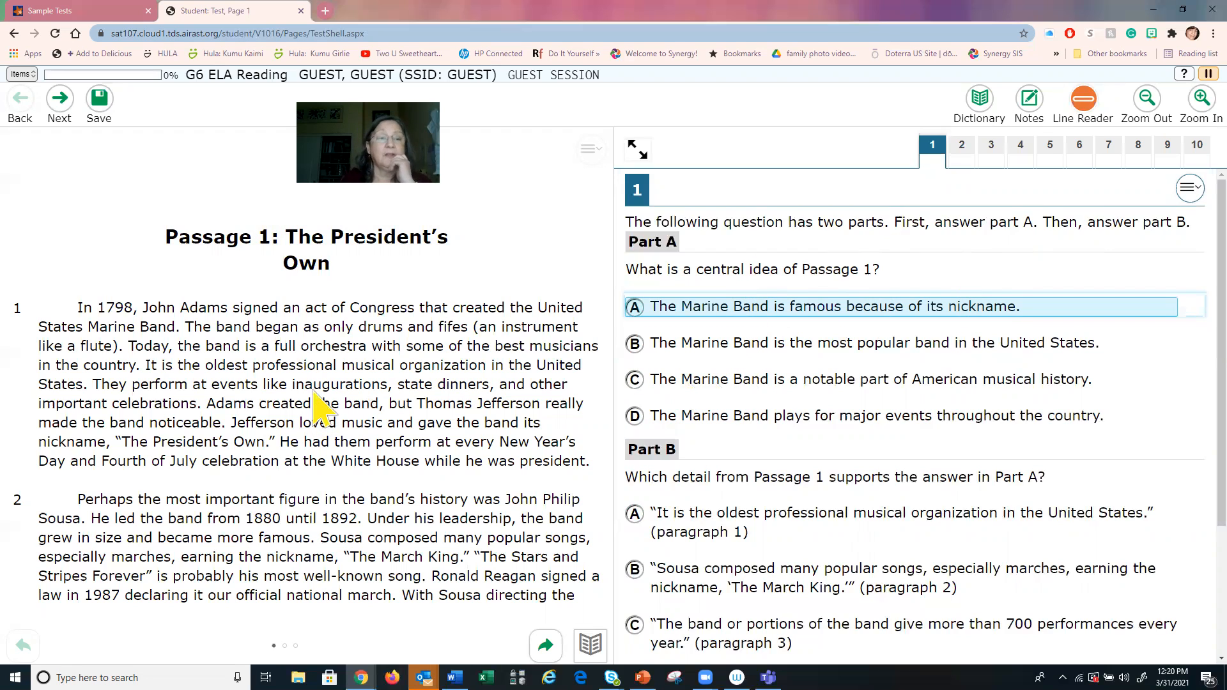
click(545, 646)
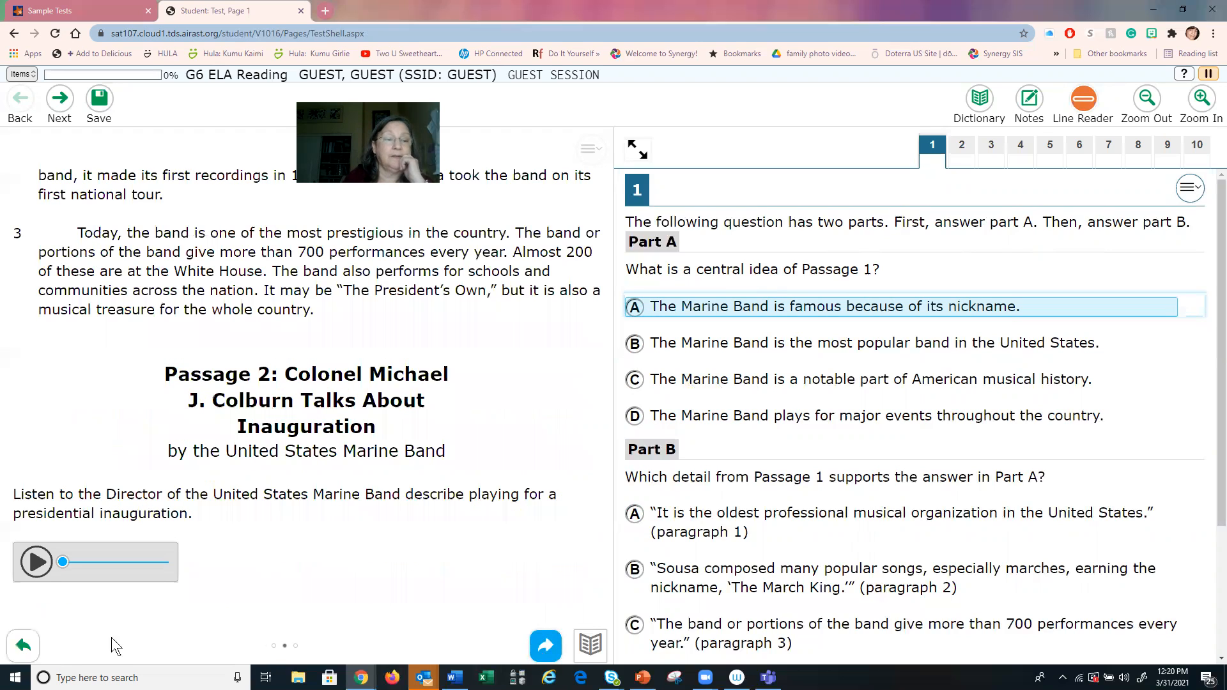
click(40, 572)
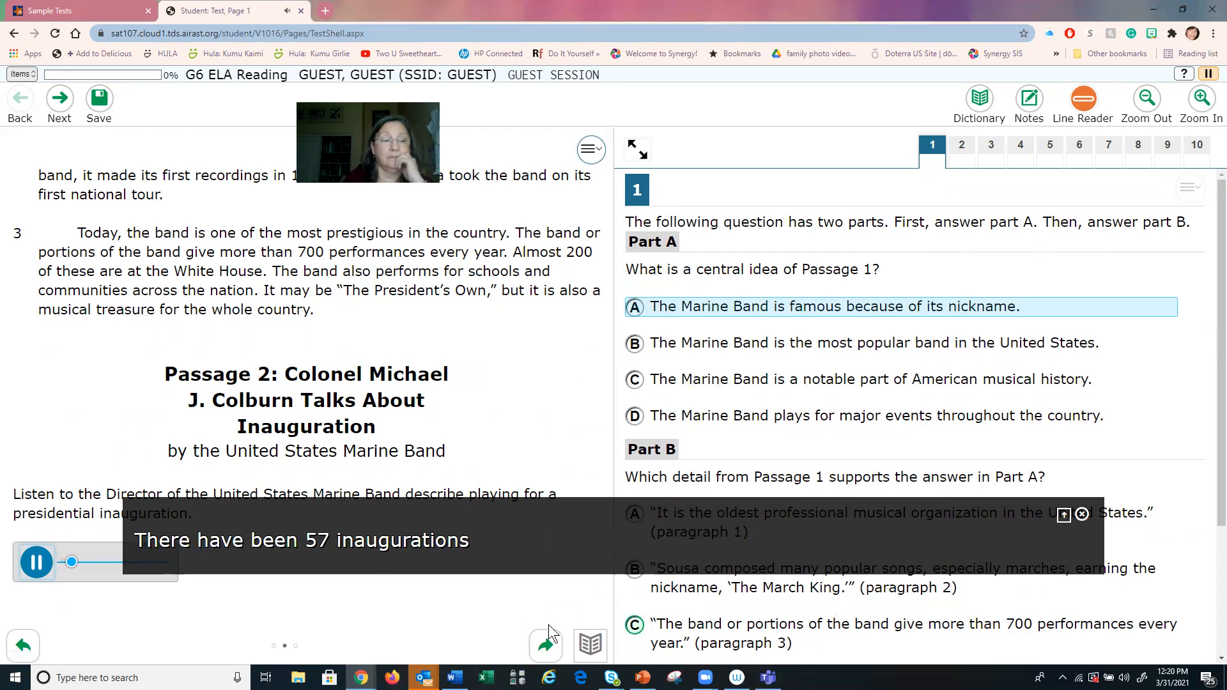
click(37, 562)
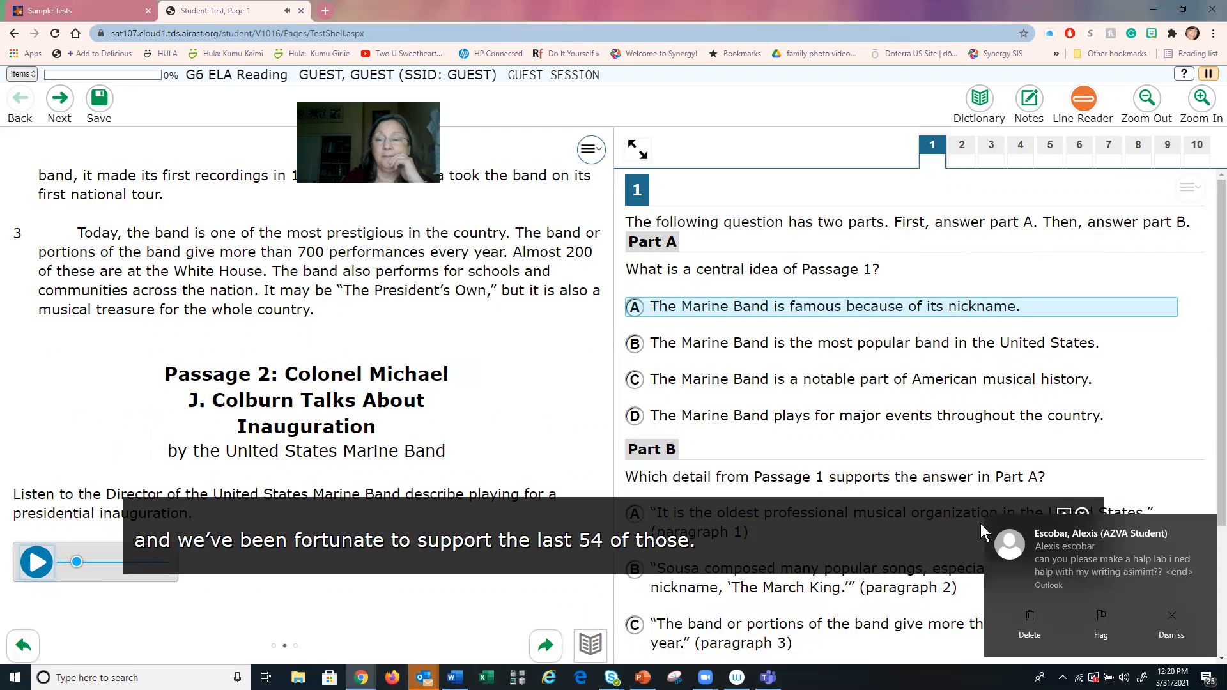
Dismiss the e-mail notifications and close the recording's captions, including after briefly replaying it.
click(1206, 530)
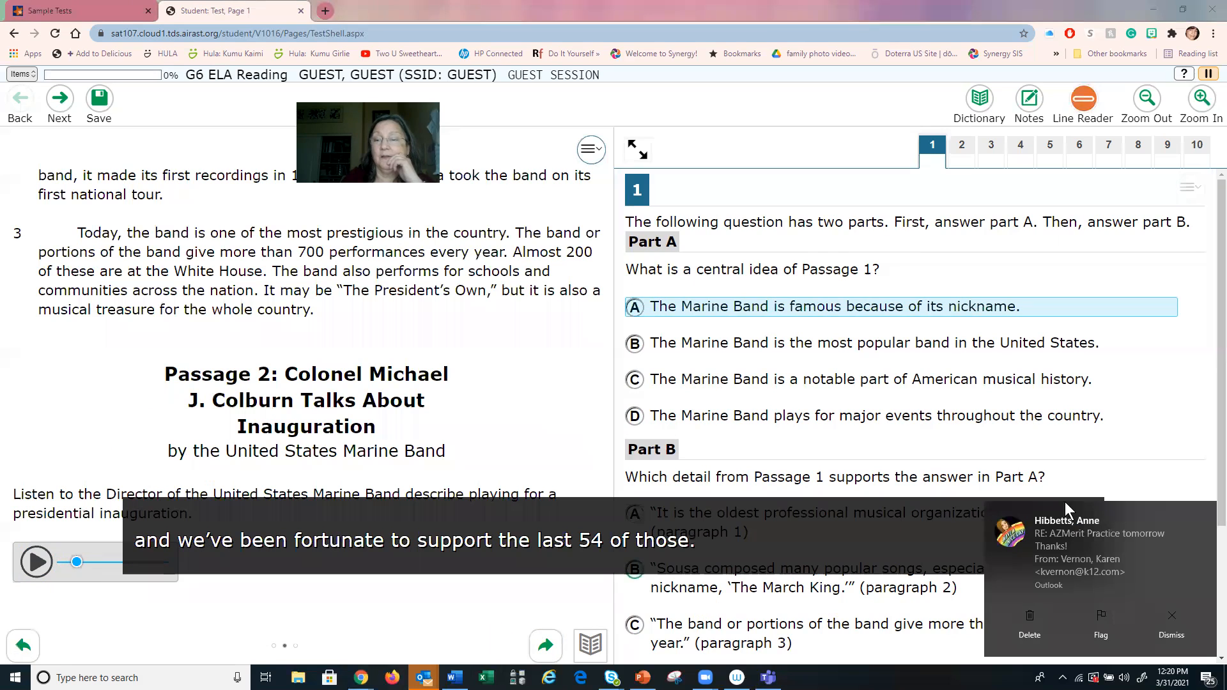
click(1207, 519)
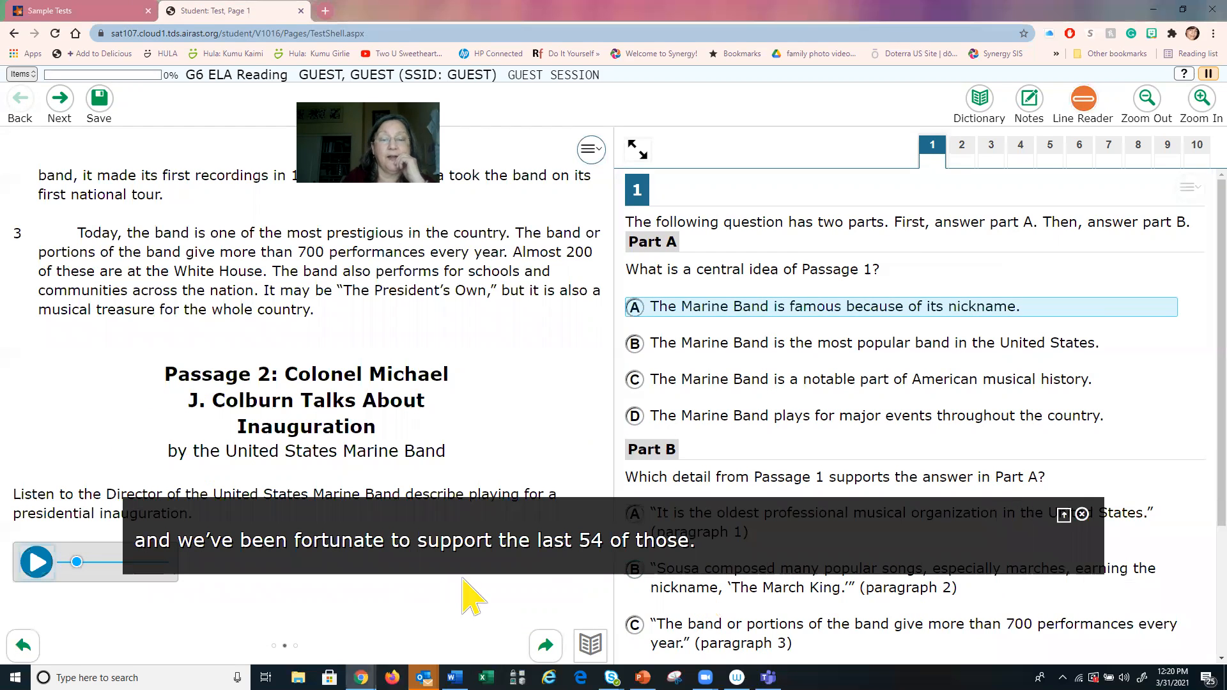
click(1081, 514)
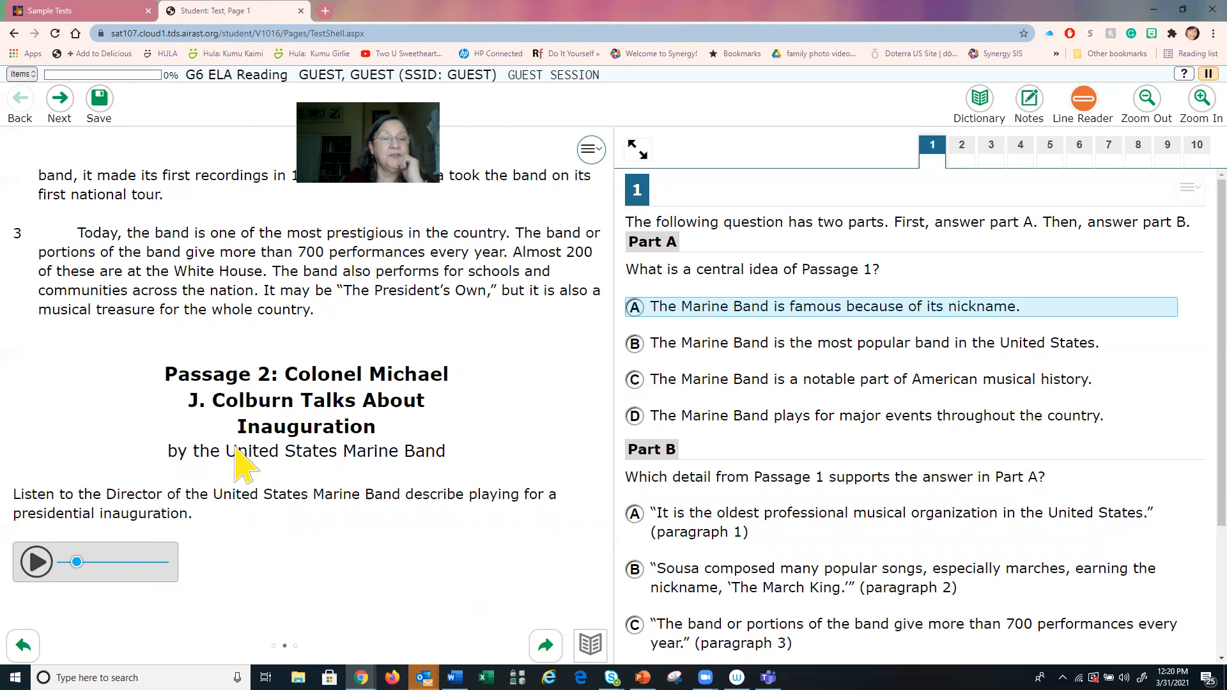
click(39, 562)
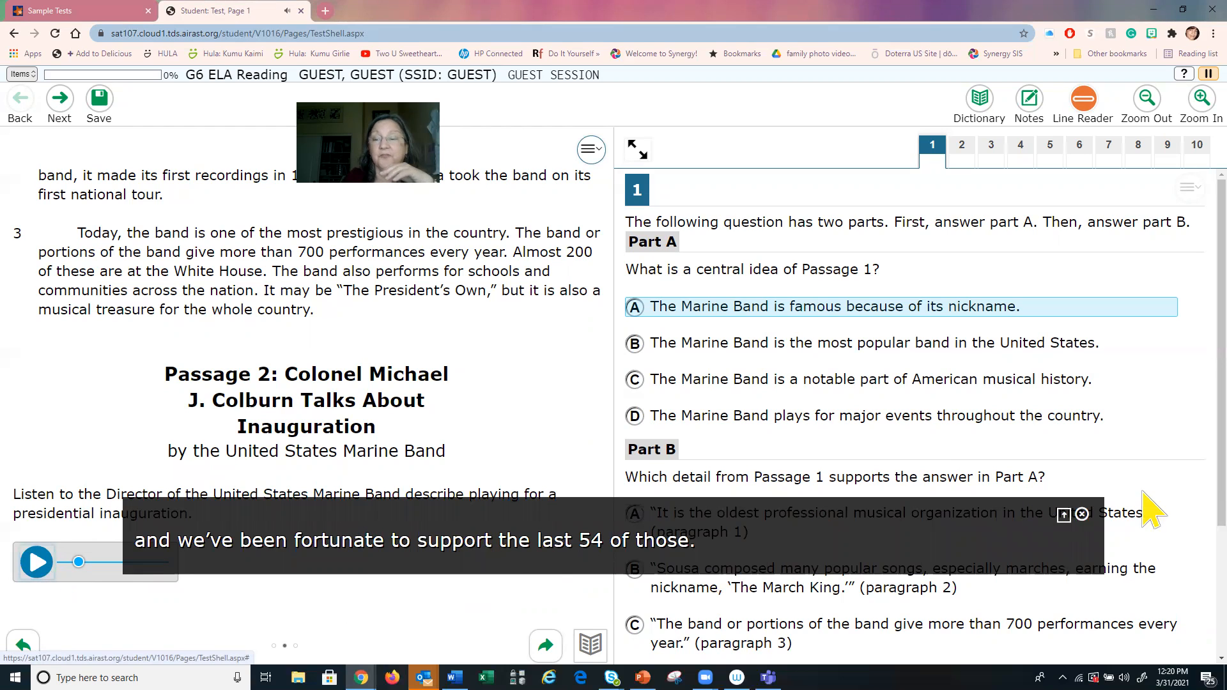
click(1081, 514)
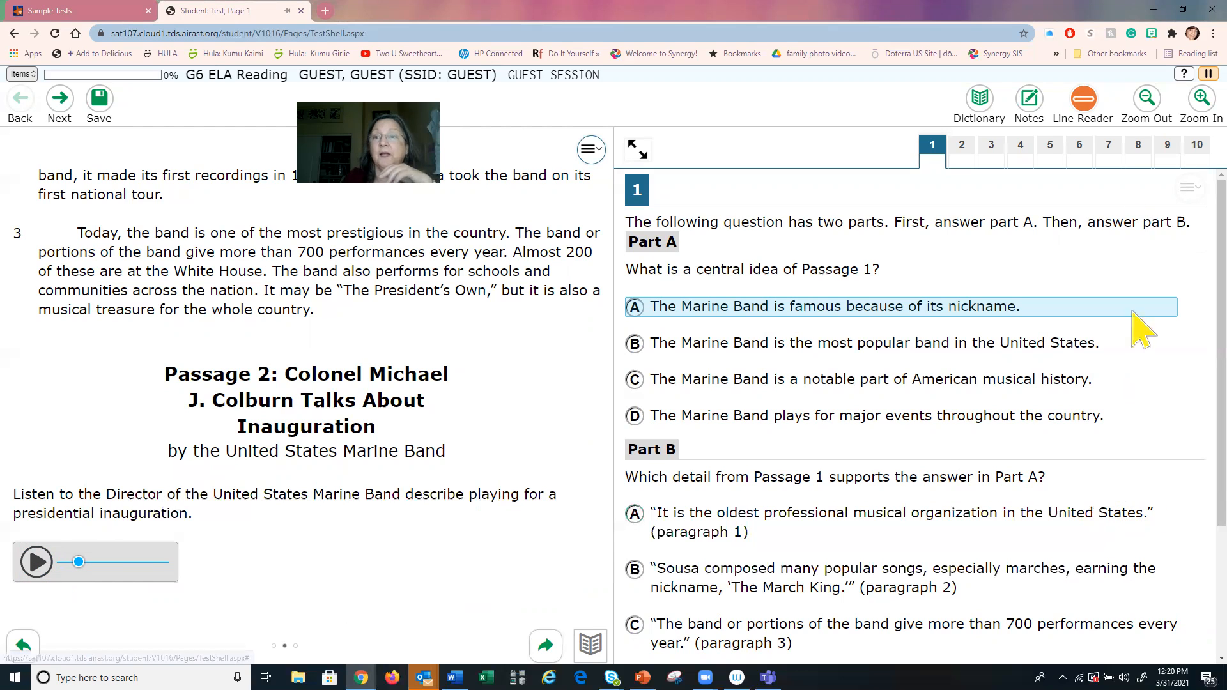
Play the Passage 2 recording with the notepad over the question, and note "54 inauguration." and "1801 for Thomas Jefferson" on separate lines.
click(1032, 115)
drag(659, 247, 900, 234)
click(39, 561)
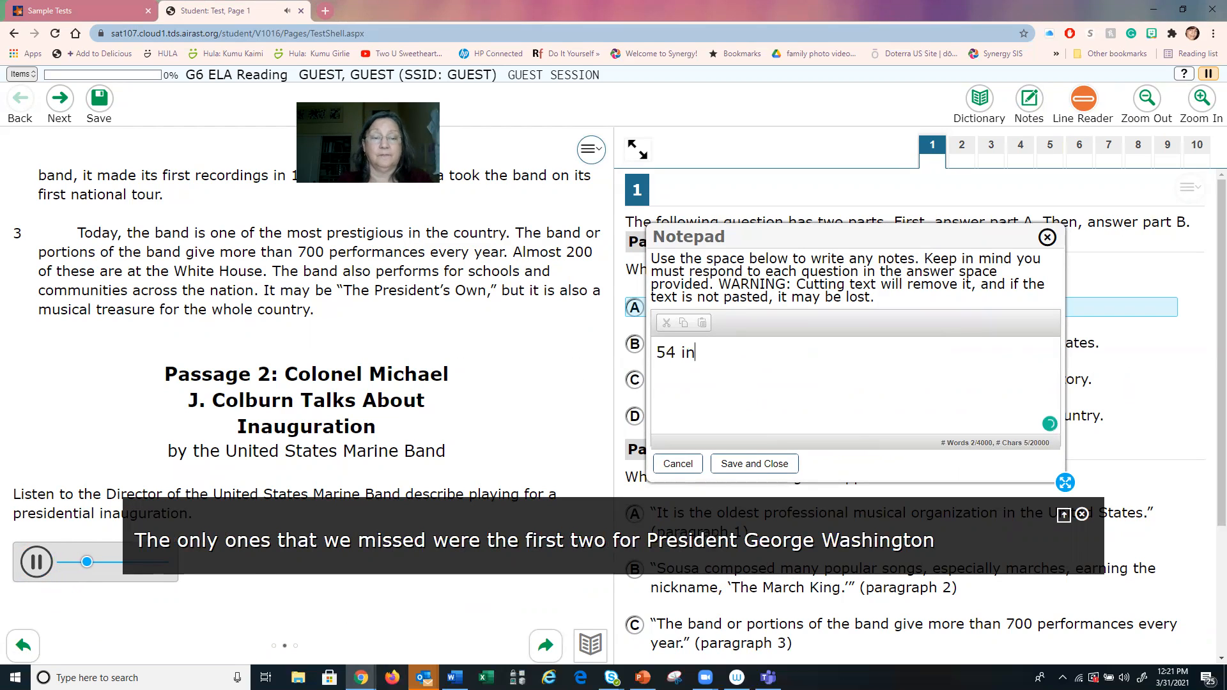
text(au)
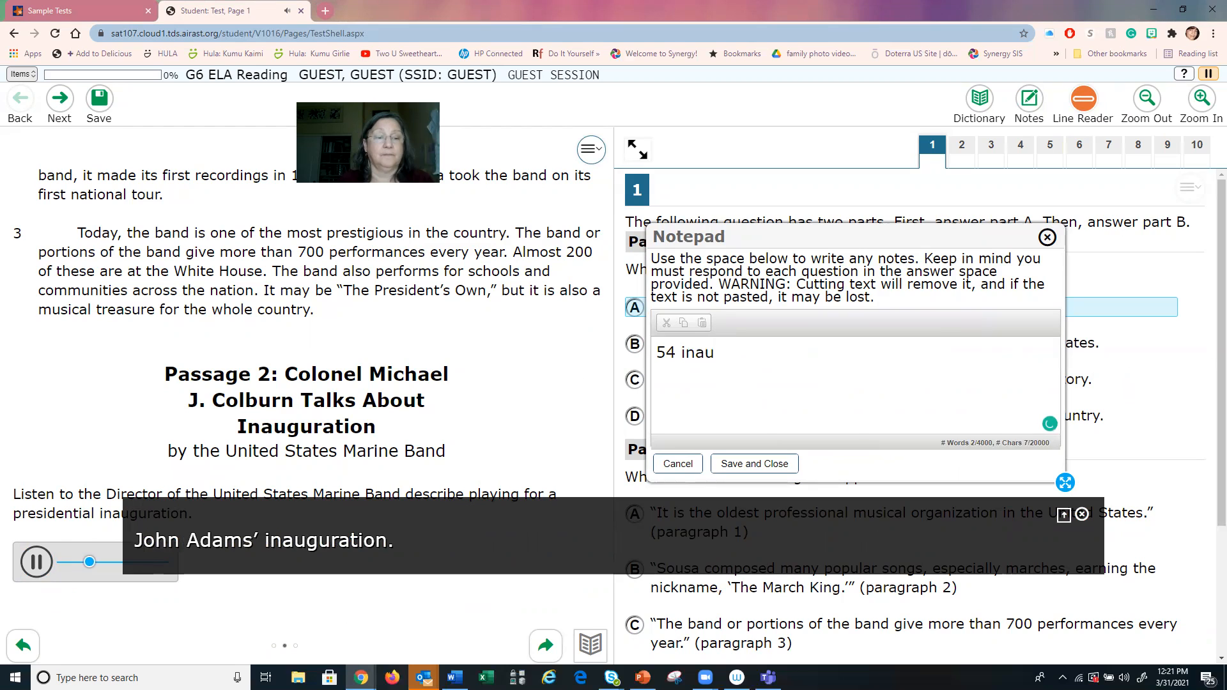
text(auration. )
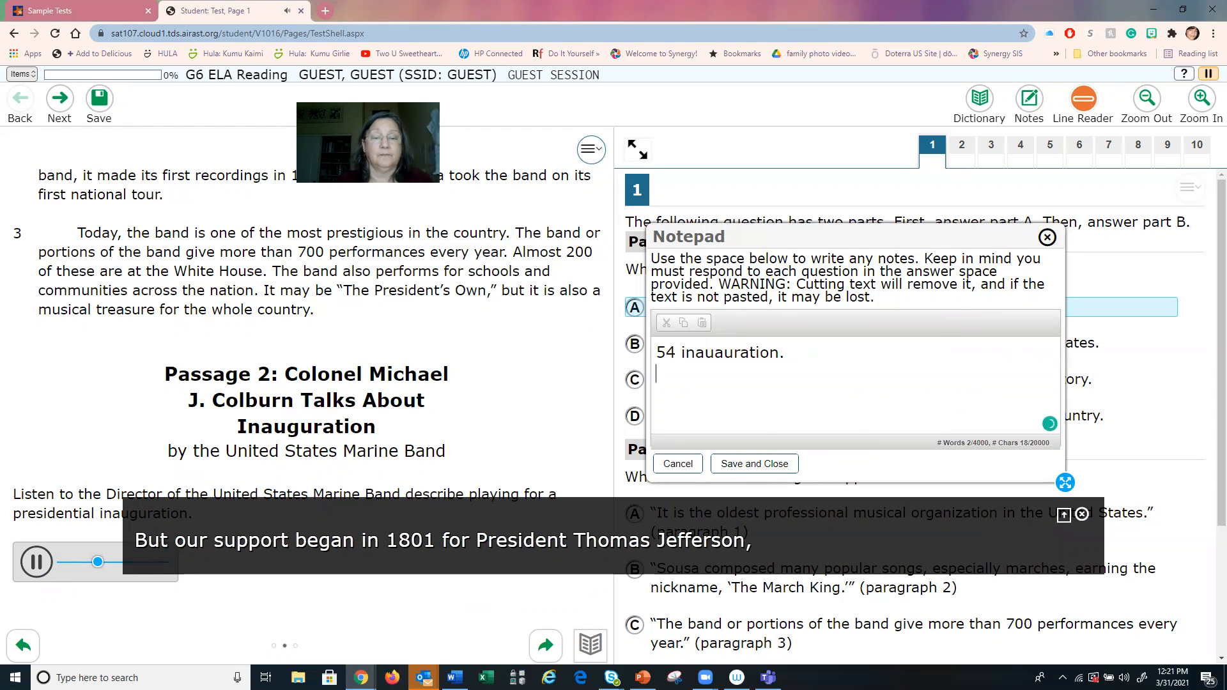
text(180)
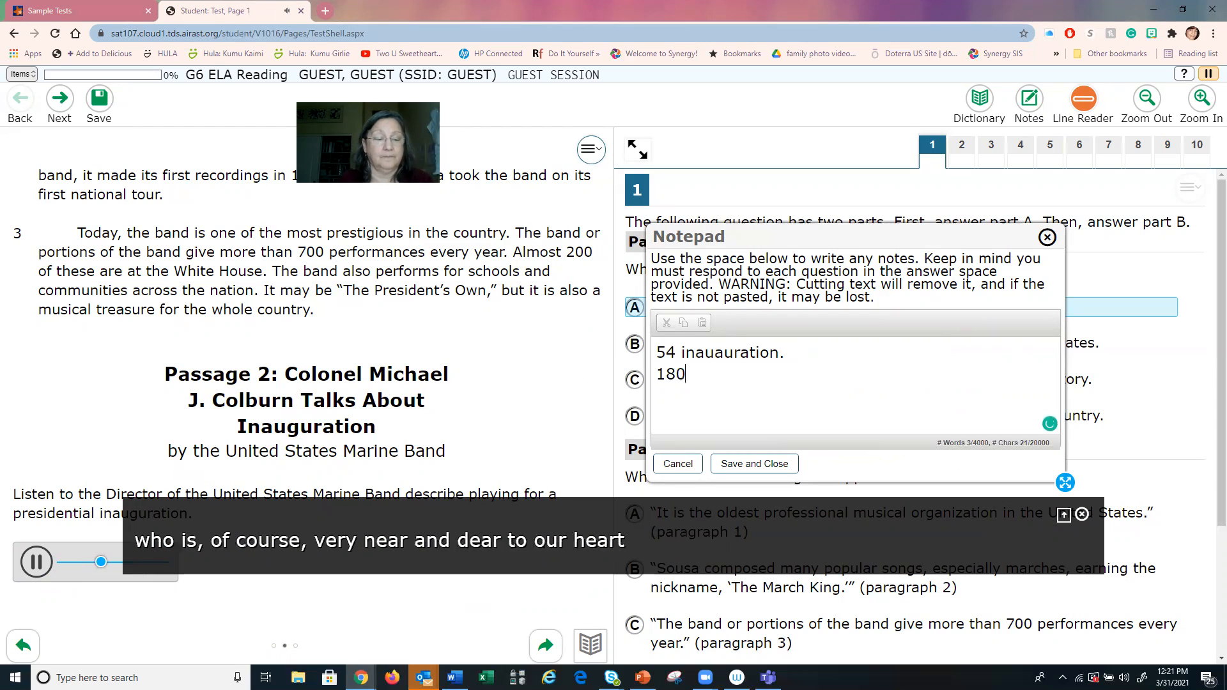
text(1 for Tho)
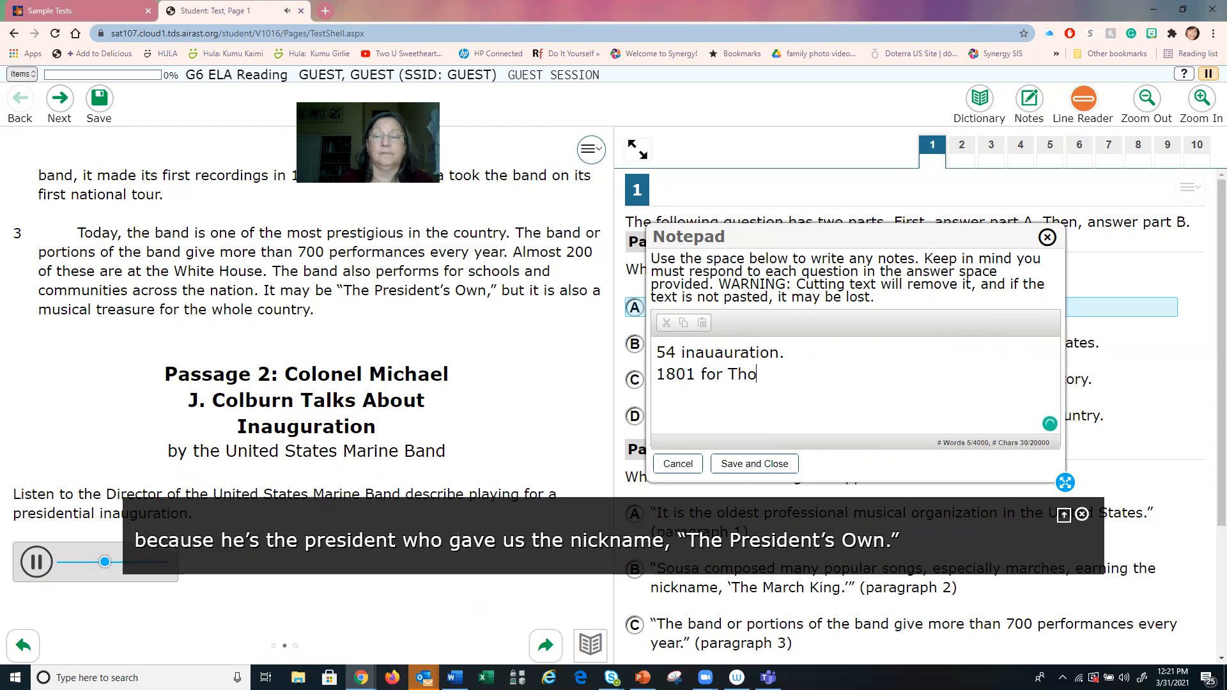
text(mas Jeffers)
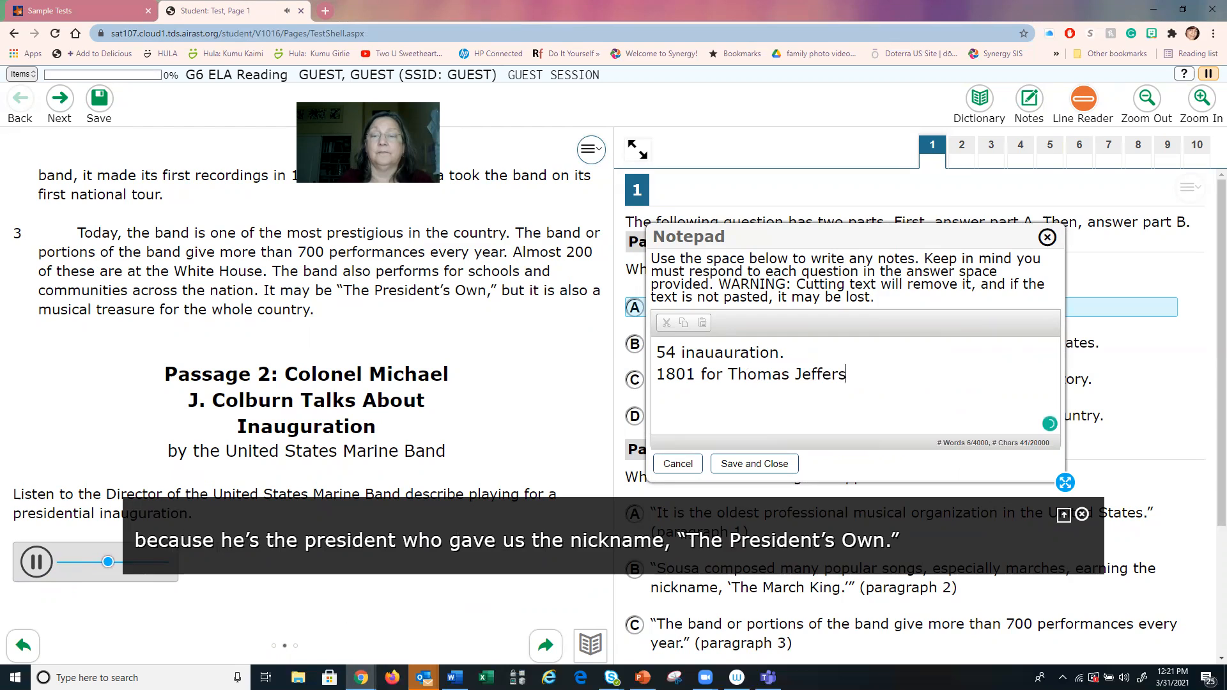
text(on)
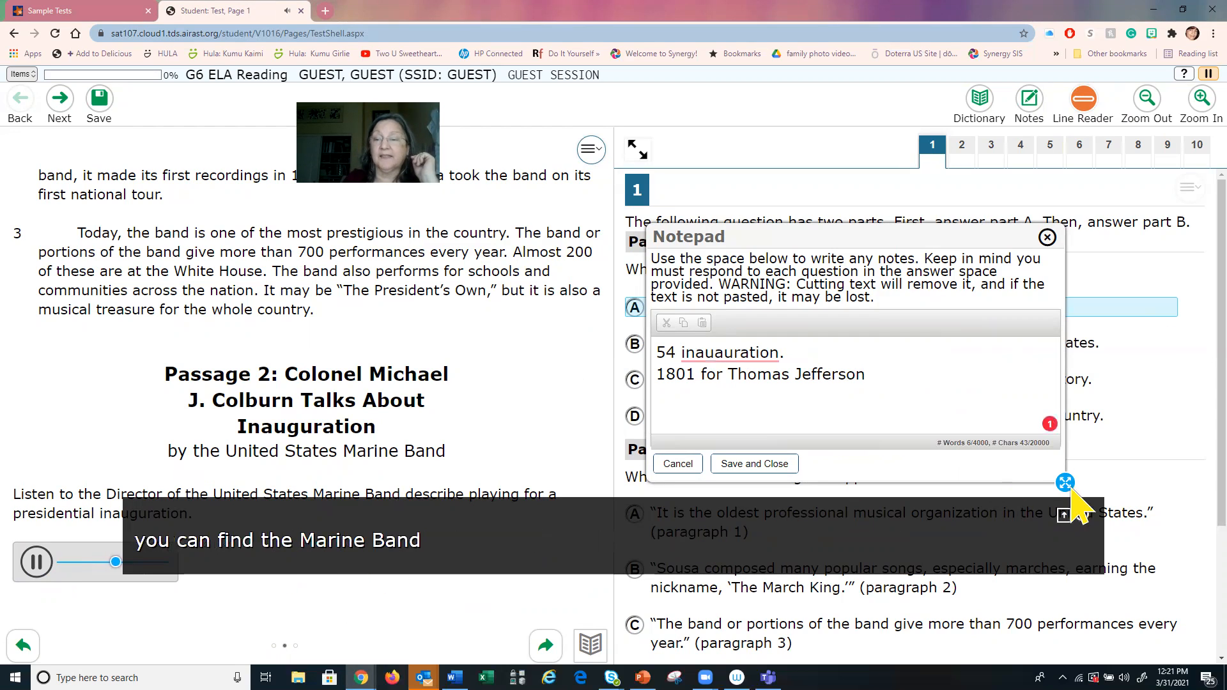
click(1082, 515)
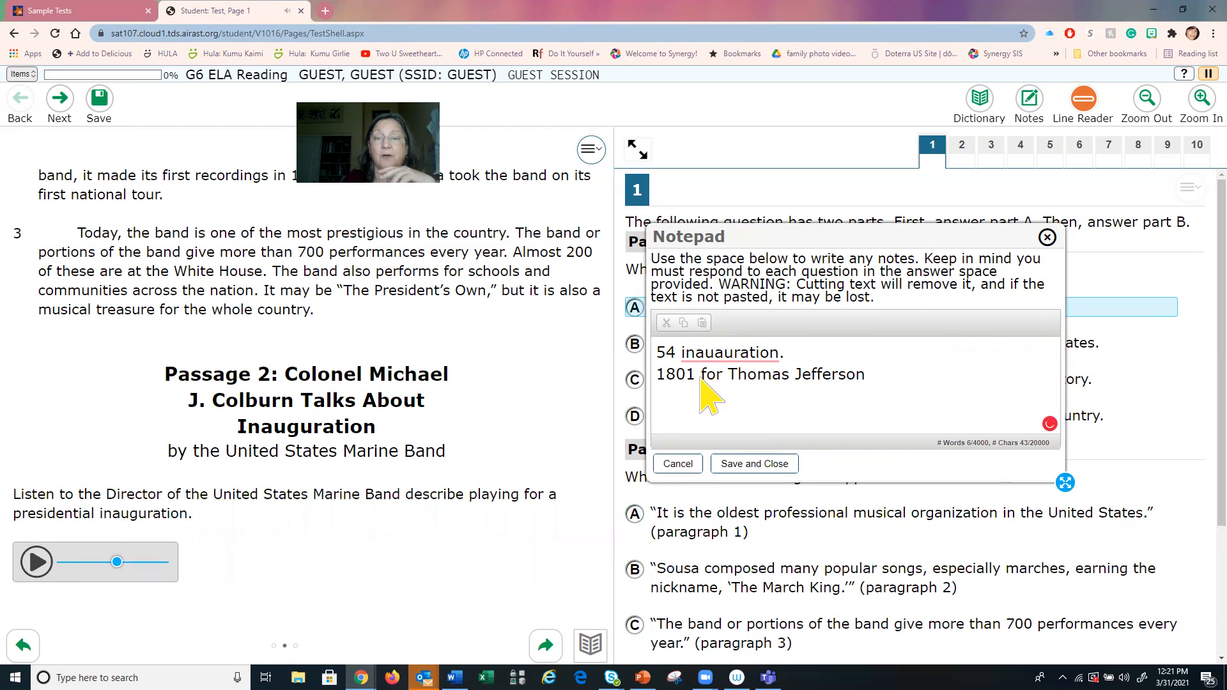
click(712, 356)
click(713, 380)
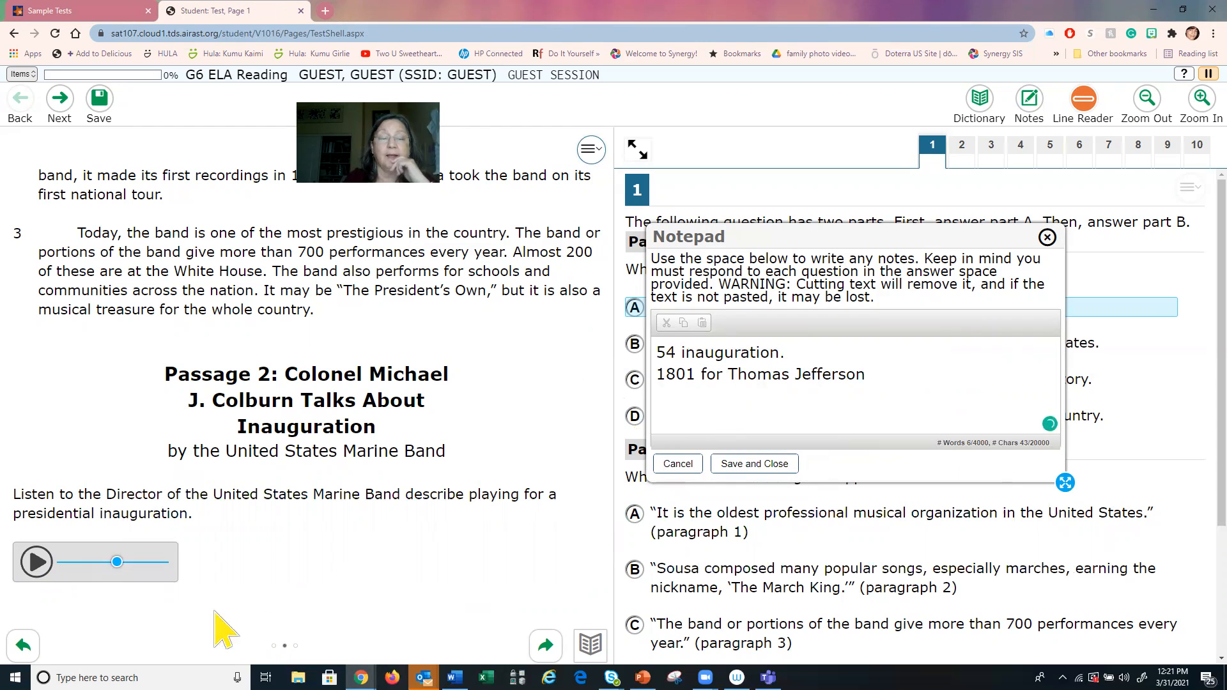
Page forward to the end of the passages and return to the beginning of Passage 1.
click(545, 646)
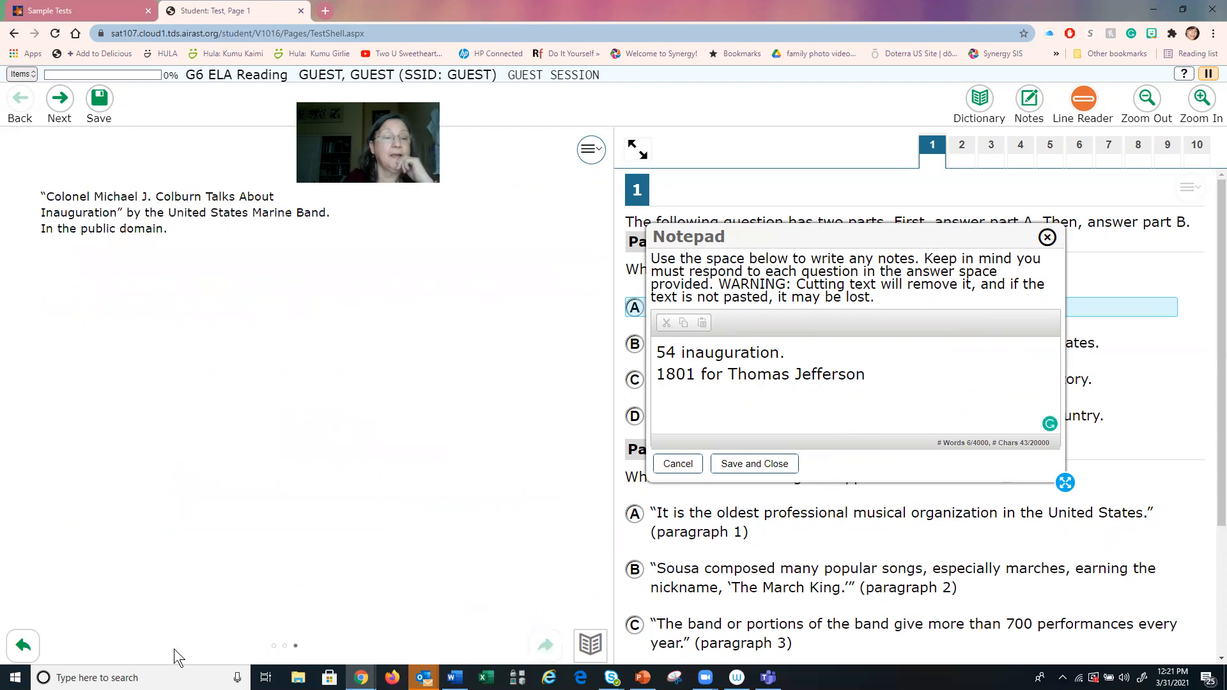
click(21, 646)
click(22, 645)
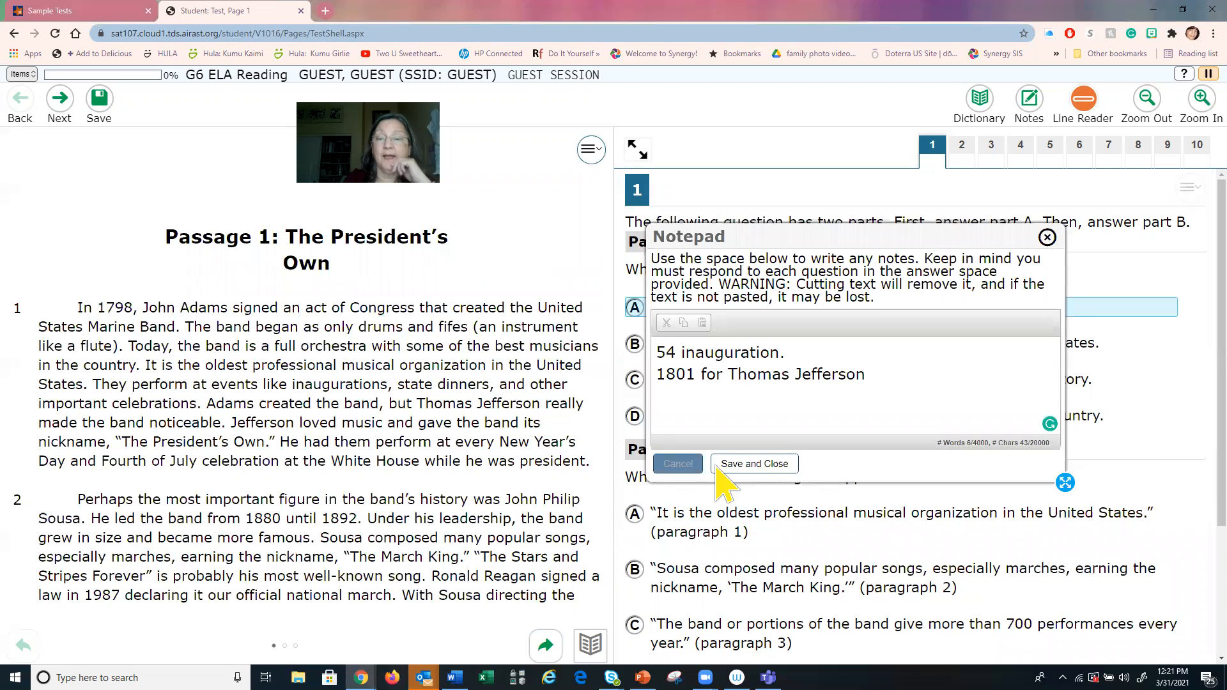
Save and close the notes, and reopen the notepad briefly to check the saved text.
click(752, 464)
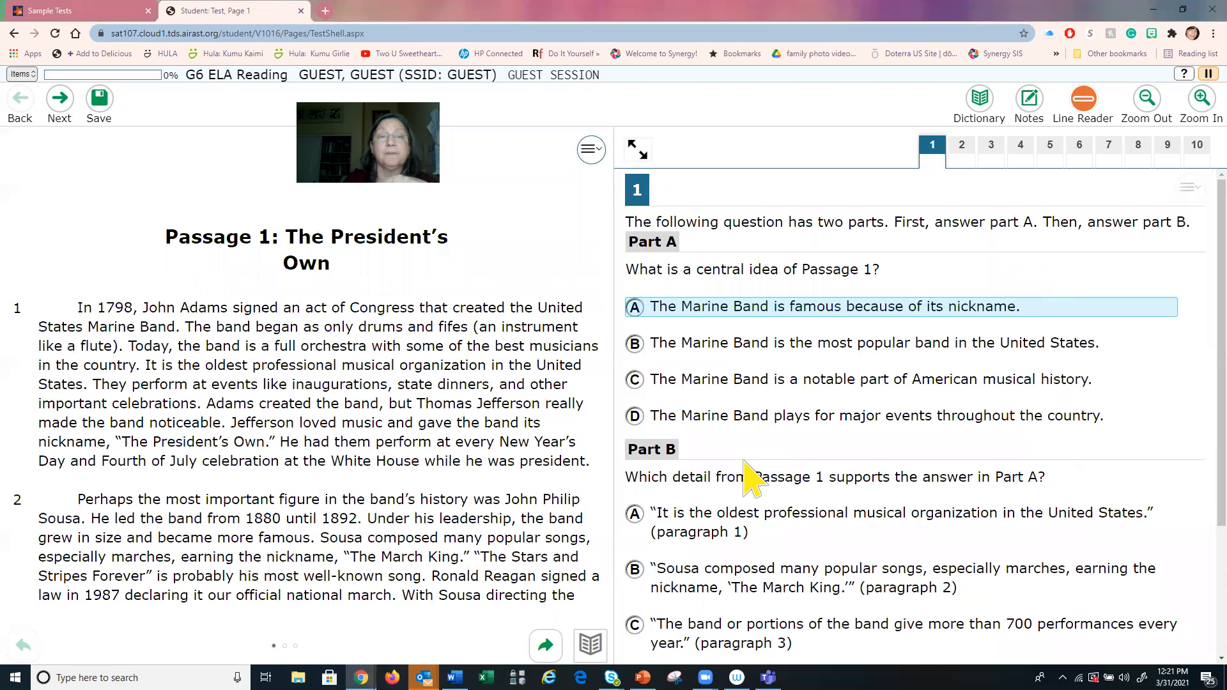
click(1030, 105)
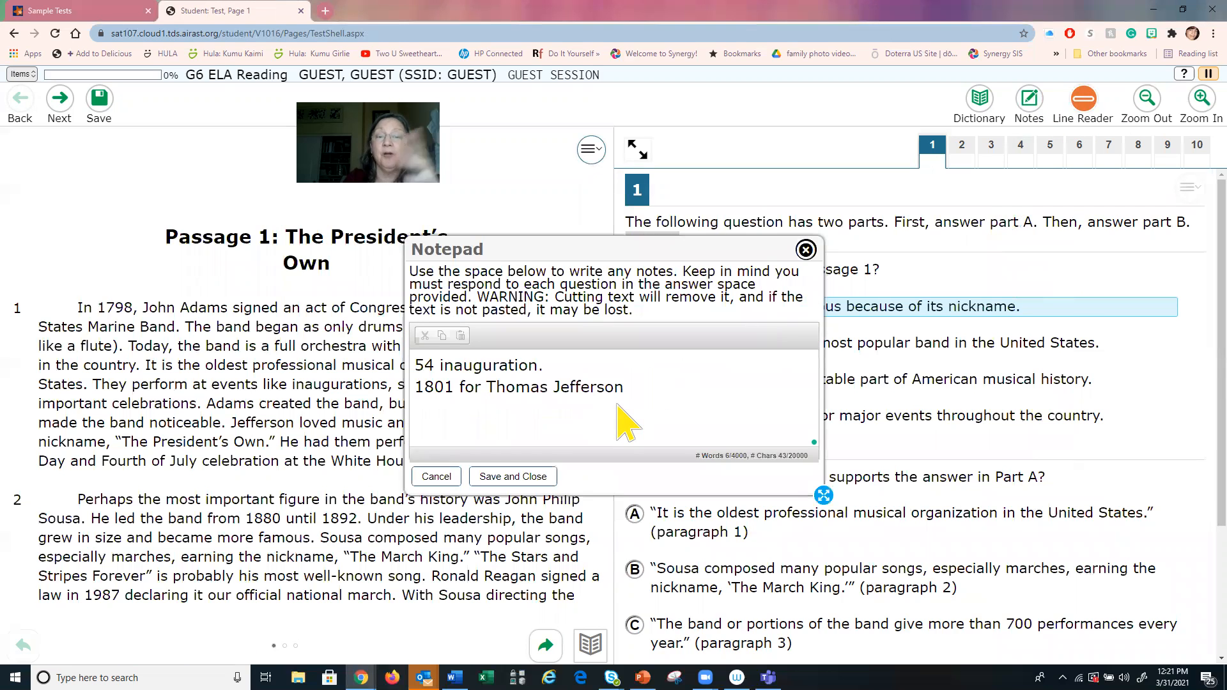
click(805, 250)
Review the Part B answer choices, and select "They perform" in paragraph 1 of Passage 1 to place the Line Reader there.
scroll(888, 377, down, 1)
scroll(891, 393, down, 3)
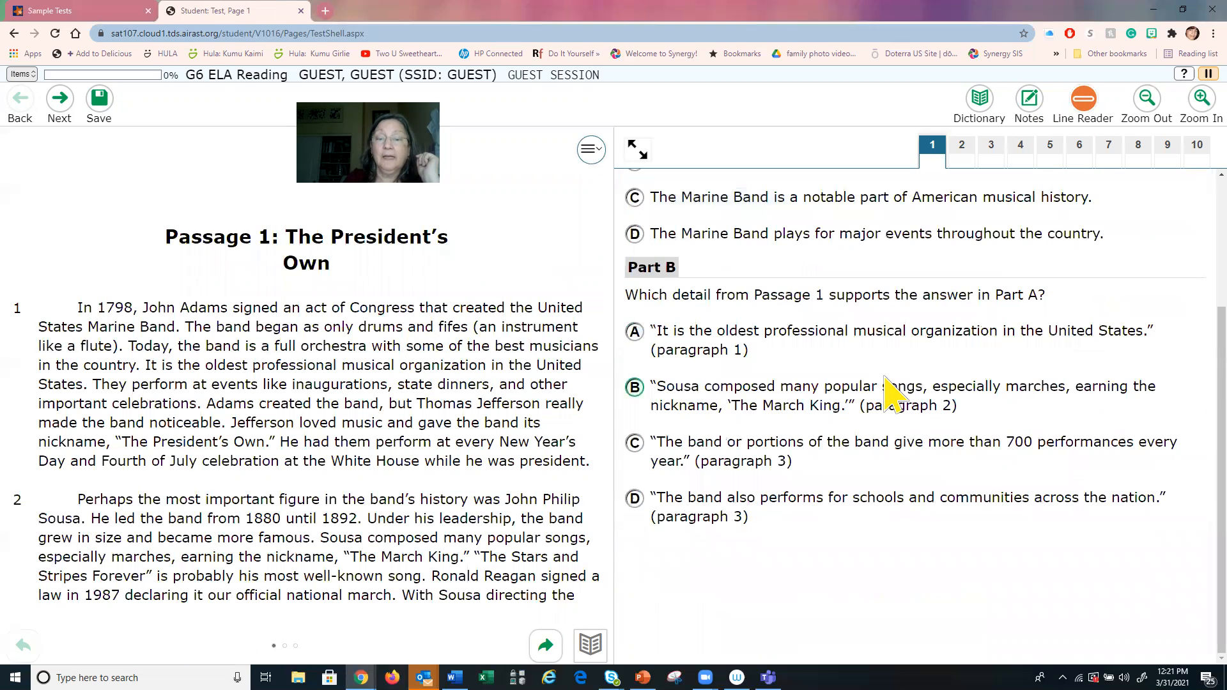
scroll(883, 425, up, 4)
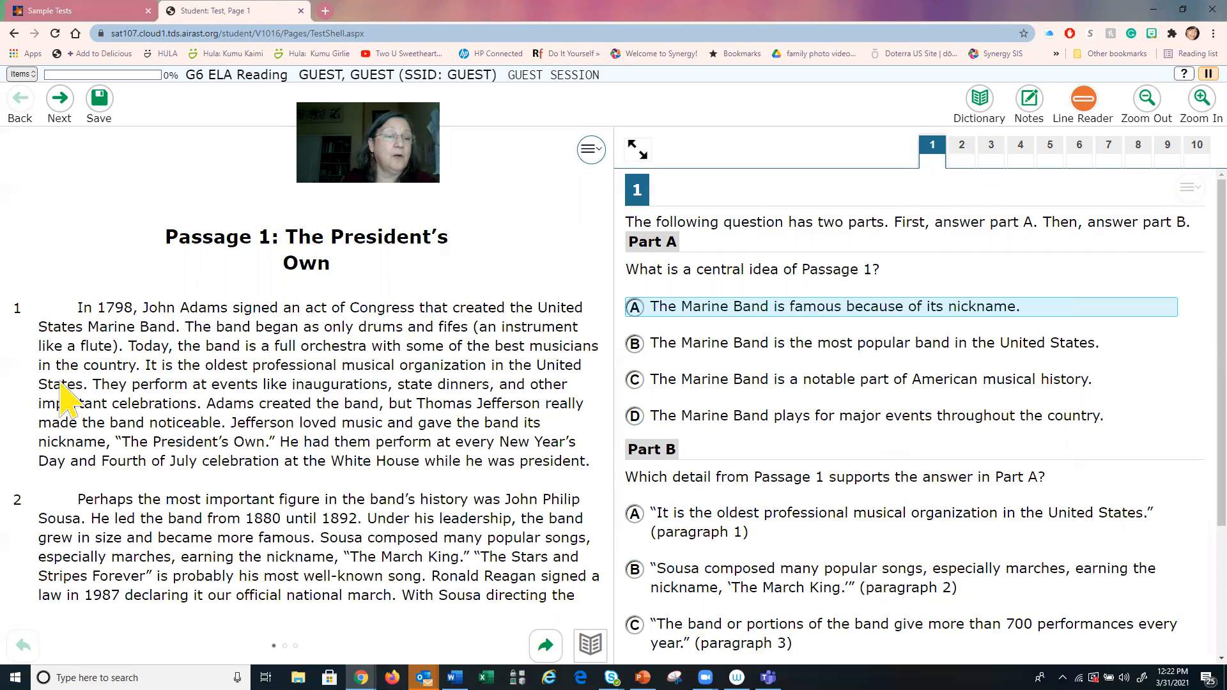
drag(101, 387, 195, 387)
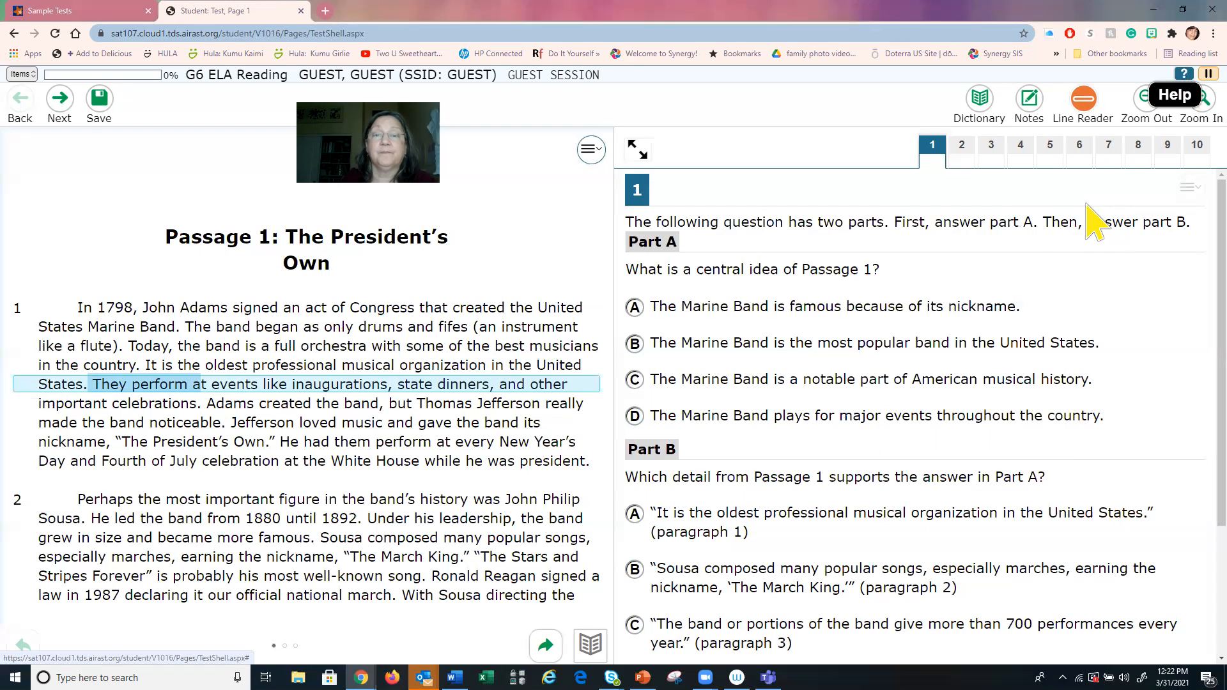
Look through the Help Guide's test site overview and Global Tools instructions, and close the guide.
click(1183, 73)
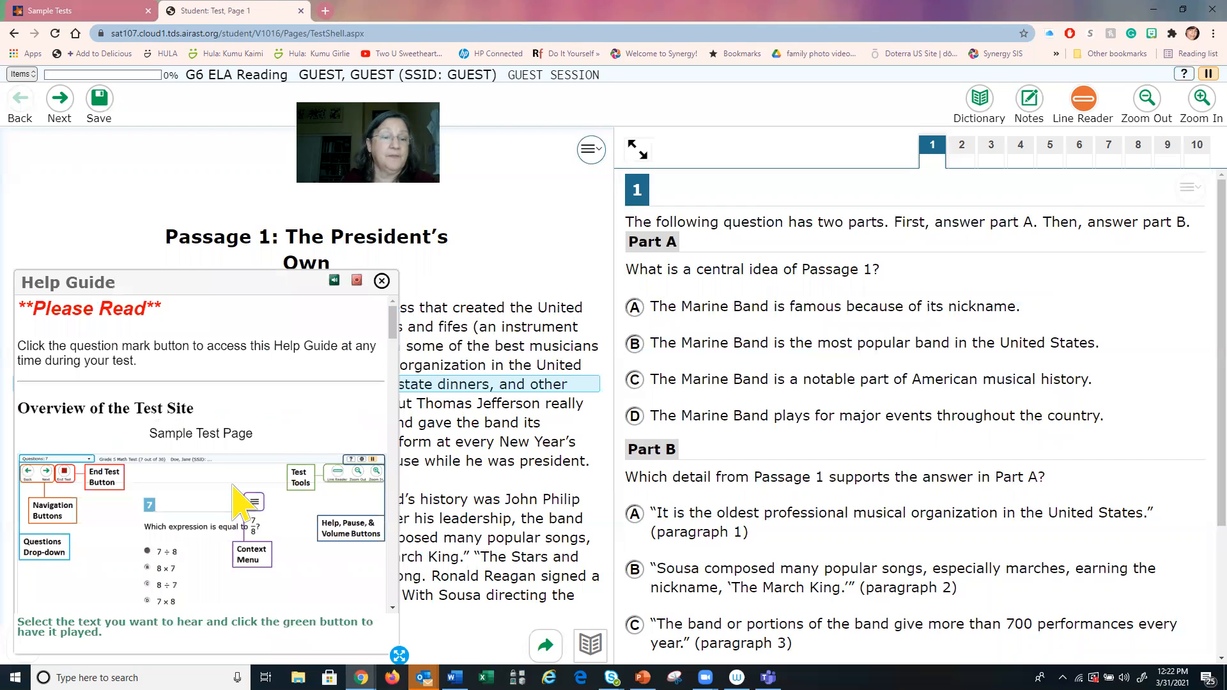
scroll(232, 509, down, 5)
scroll(233, 505, down, 8)
scroll(241, 489, up, 5)
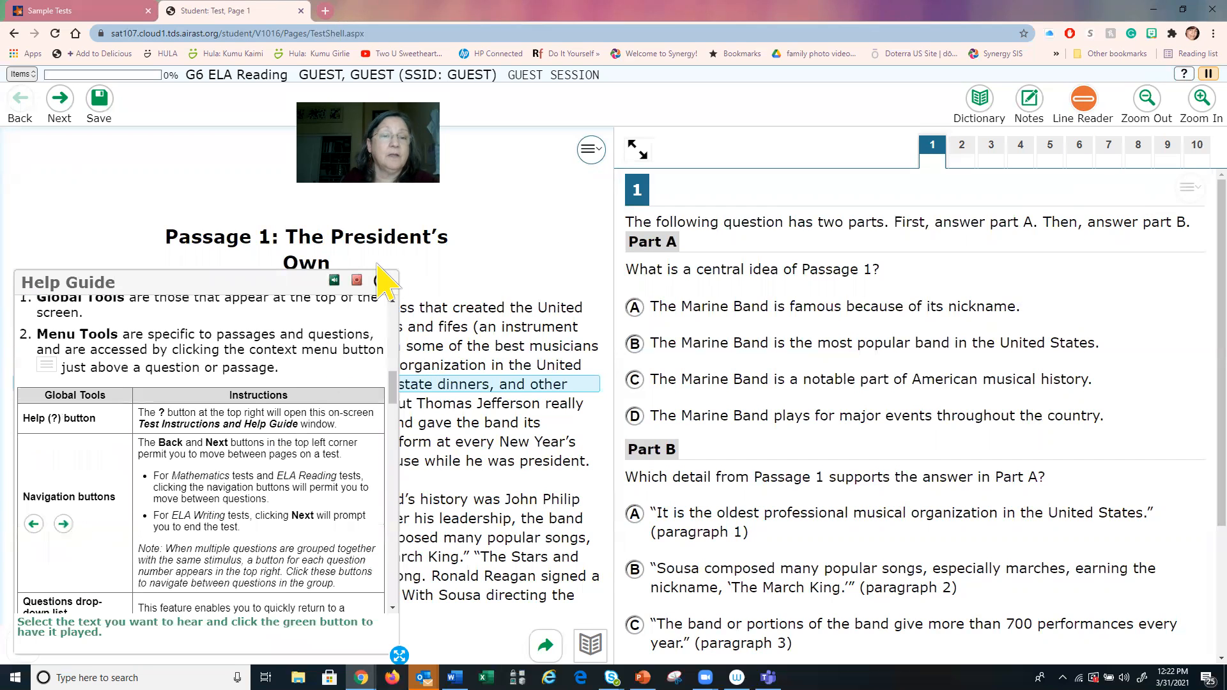
click(382, 280)
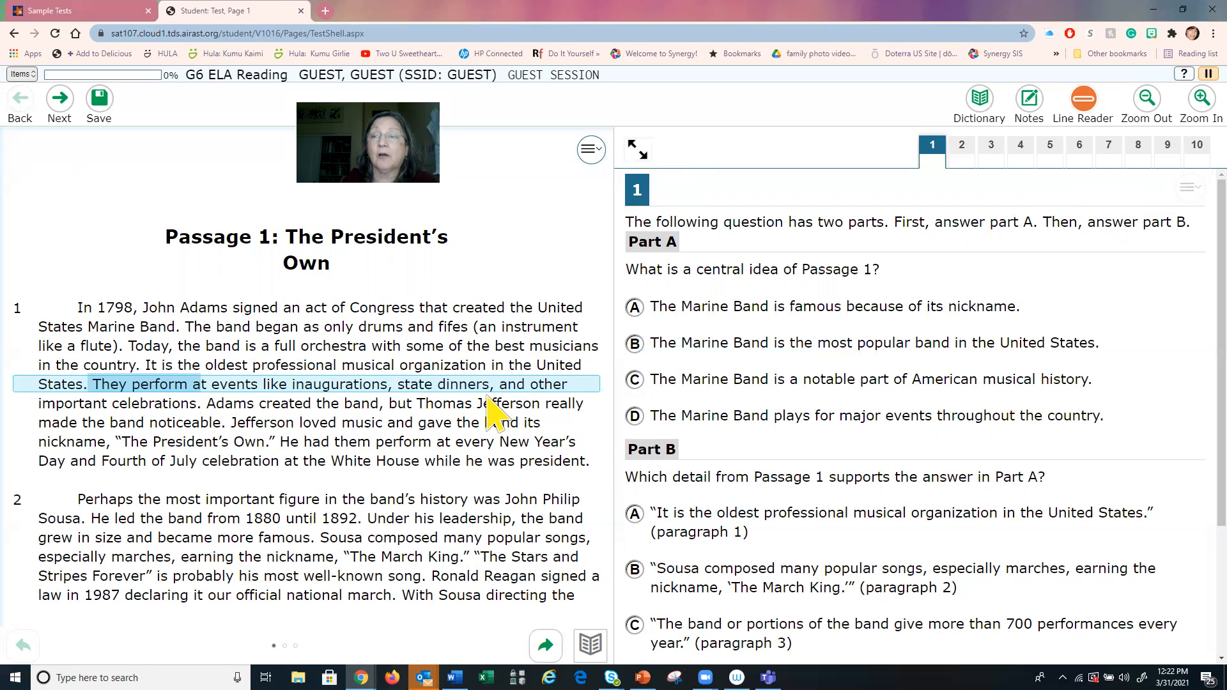
Look up "inauguration" in the dictionary and thesaurus with the notes open alongside, and close both tools, saving the notes.
click(982, 102)
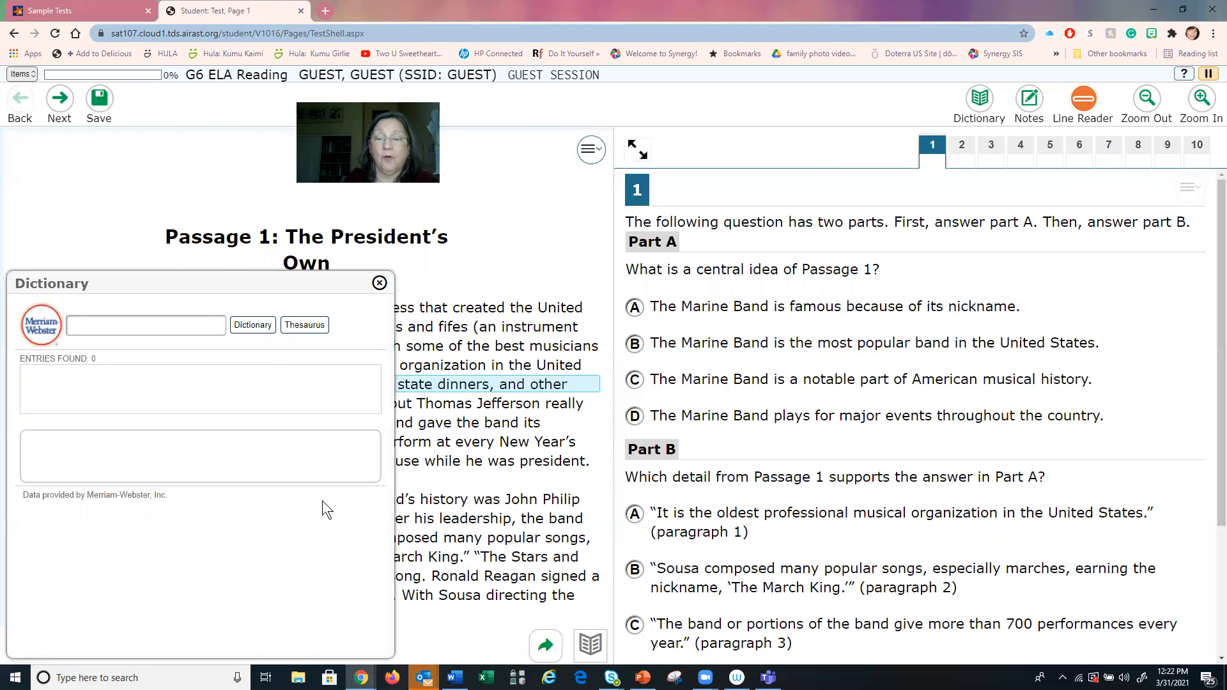
click(1030, 103)
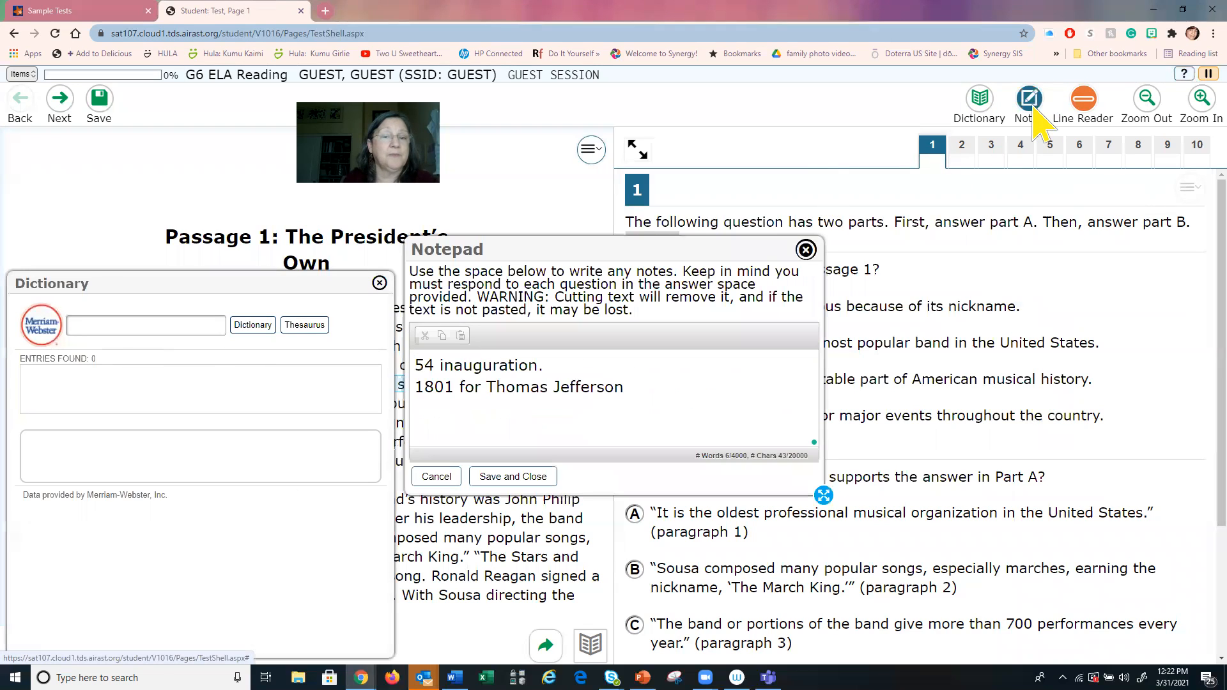
click(148, 326)
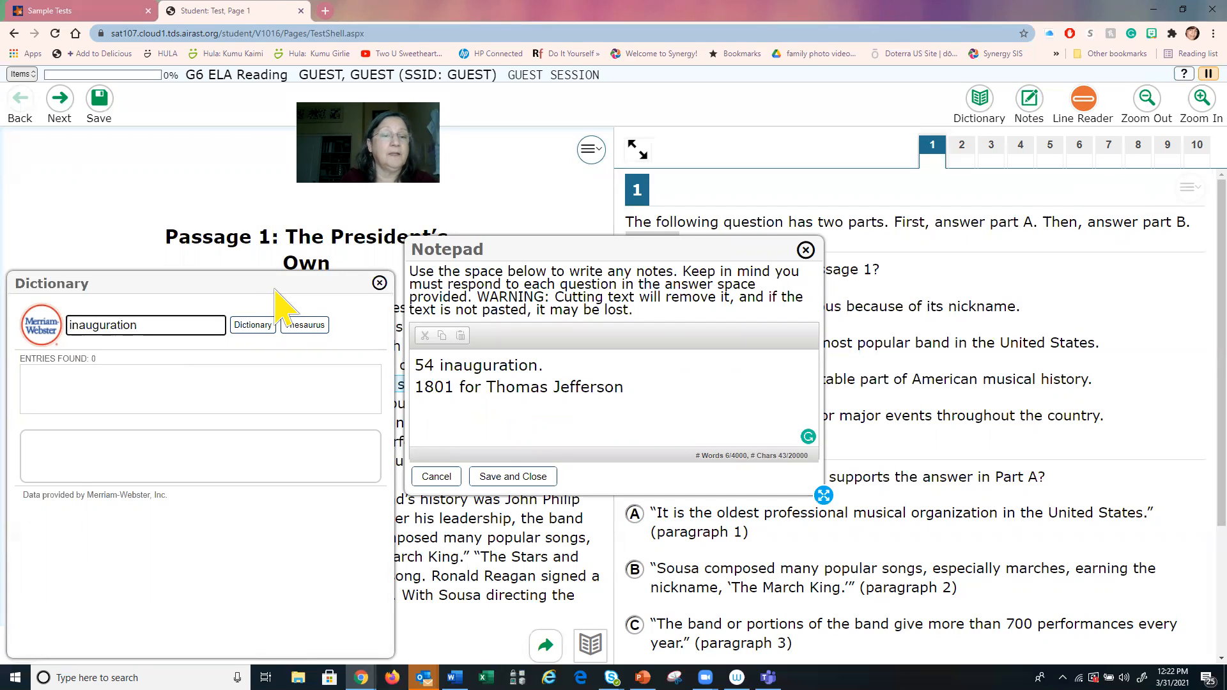
click(250, 326)
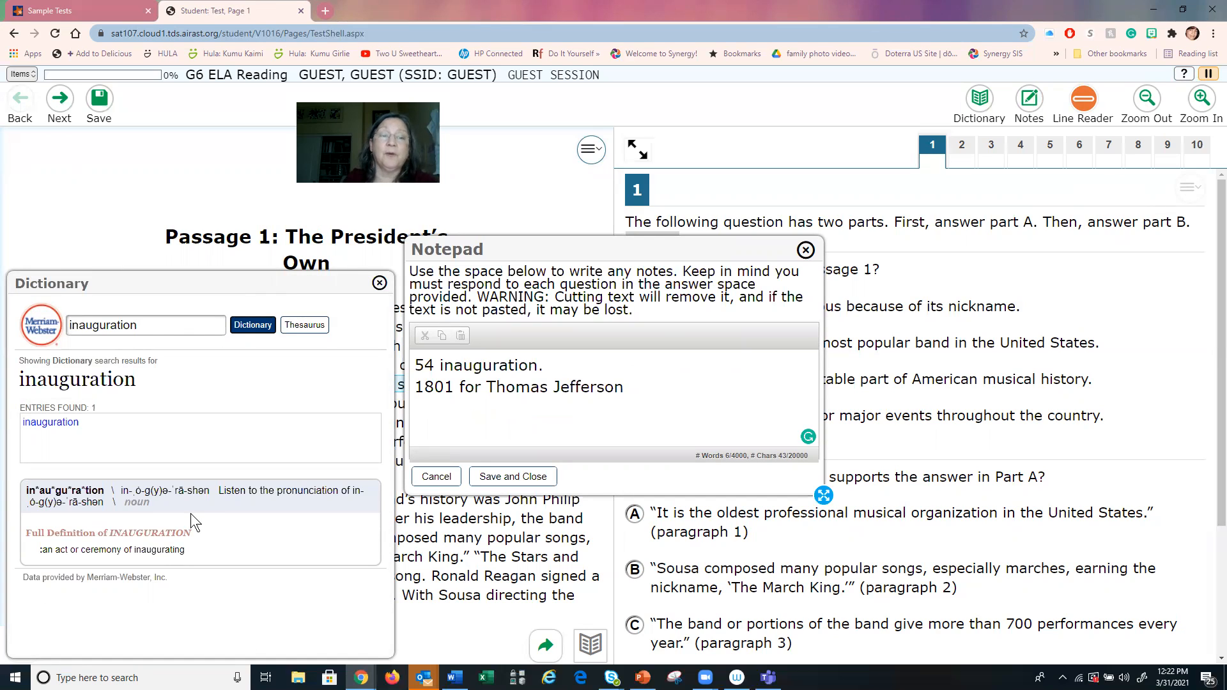
click(299, 326)
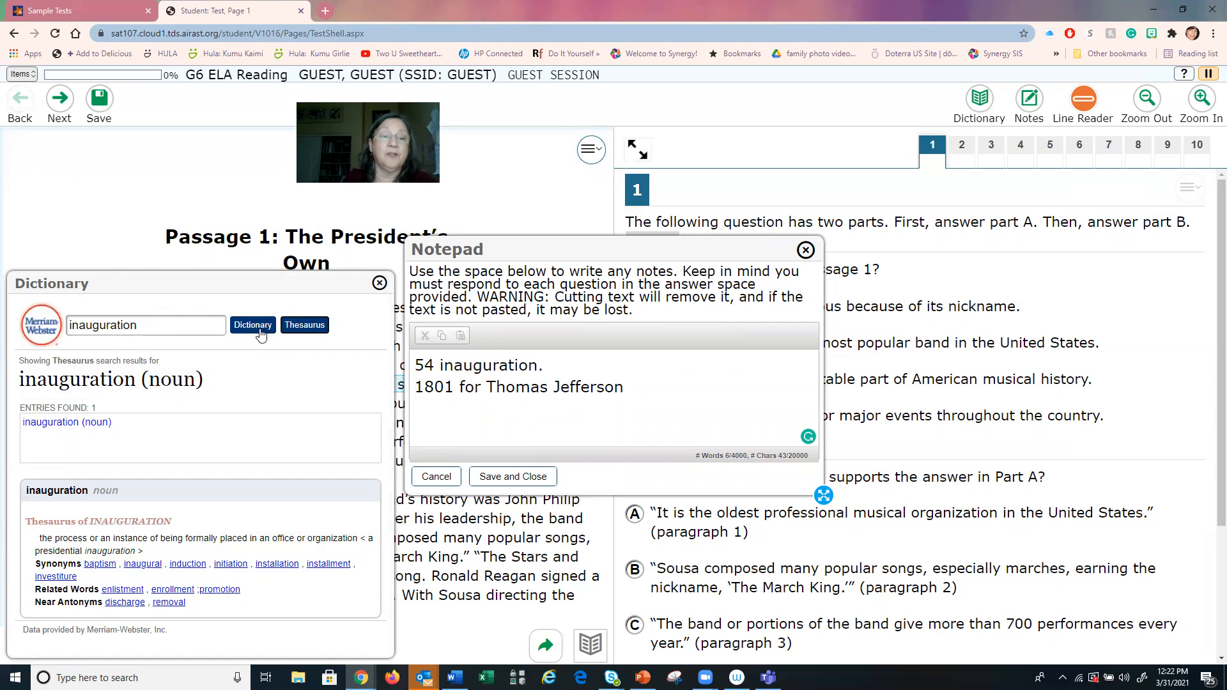
click(380, 283)
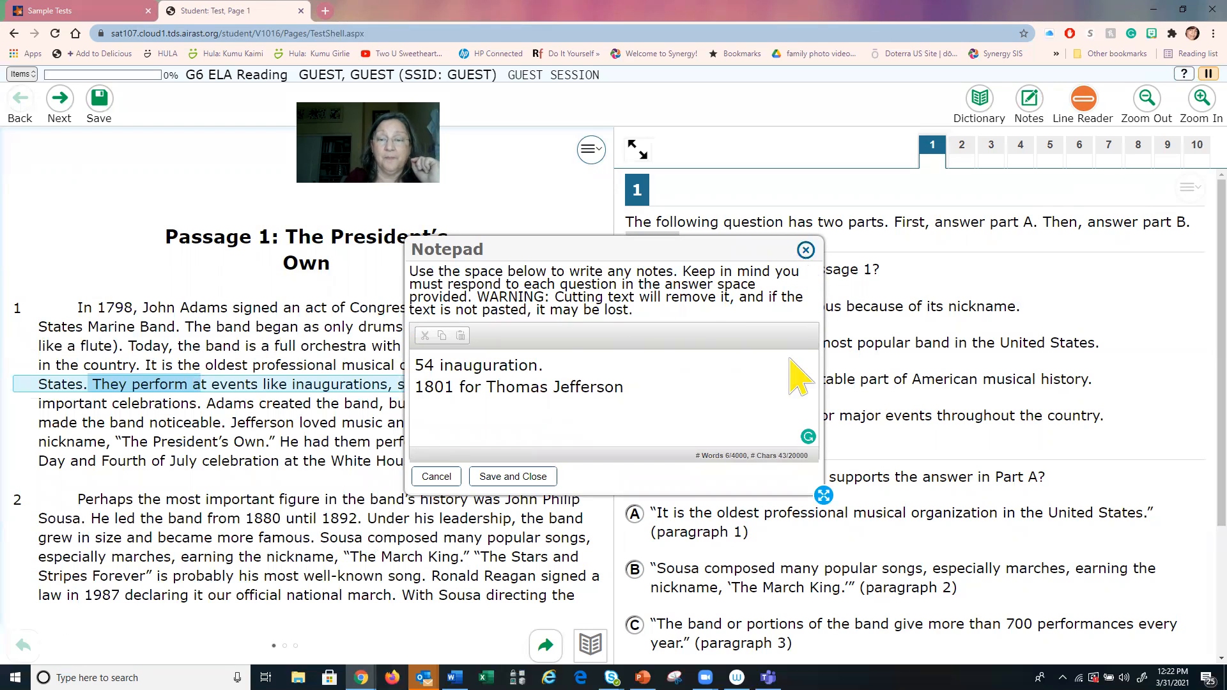
click(515, 479)
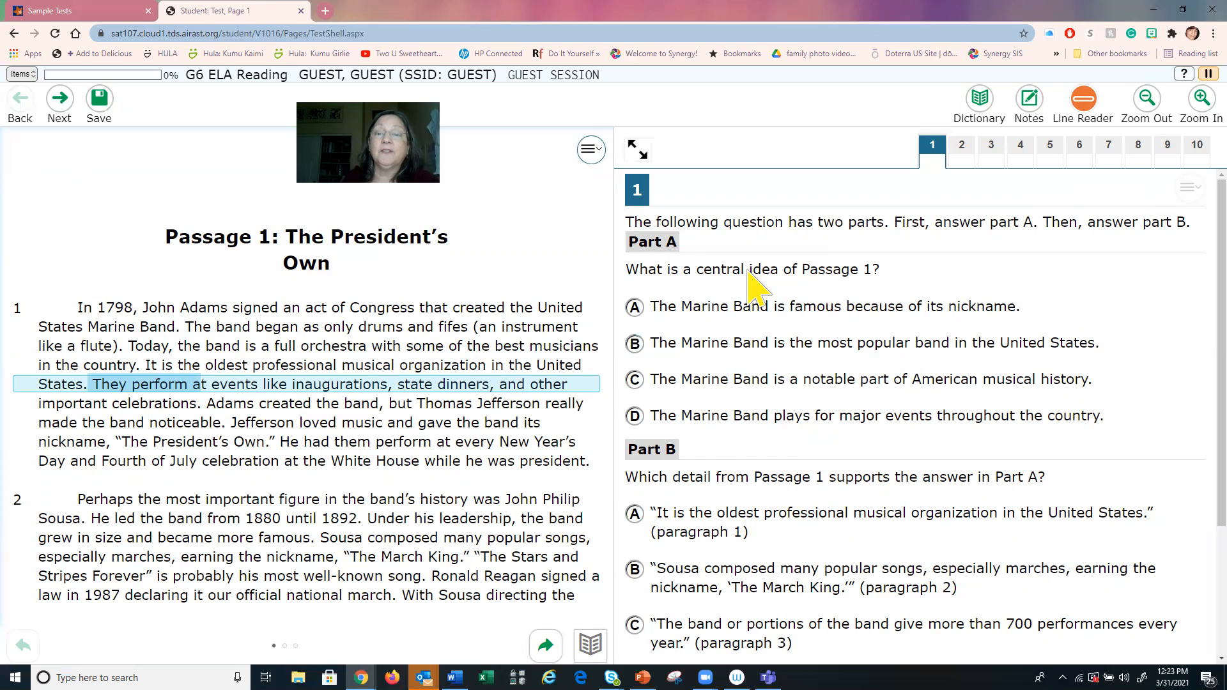
Answer question 1 Part A with "The Marine Band is famous because of its nickname" and question 2 with option A.
click(680, 305)
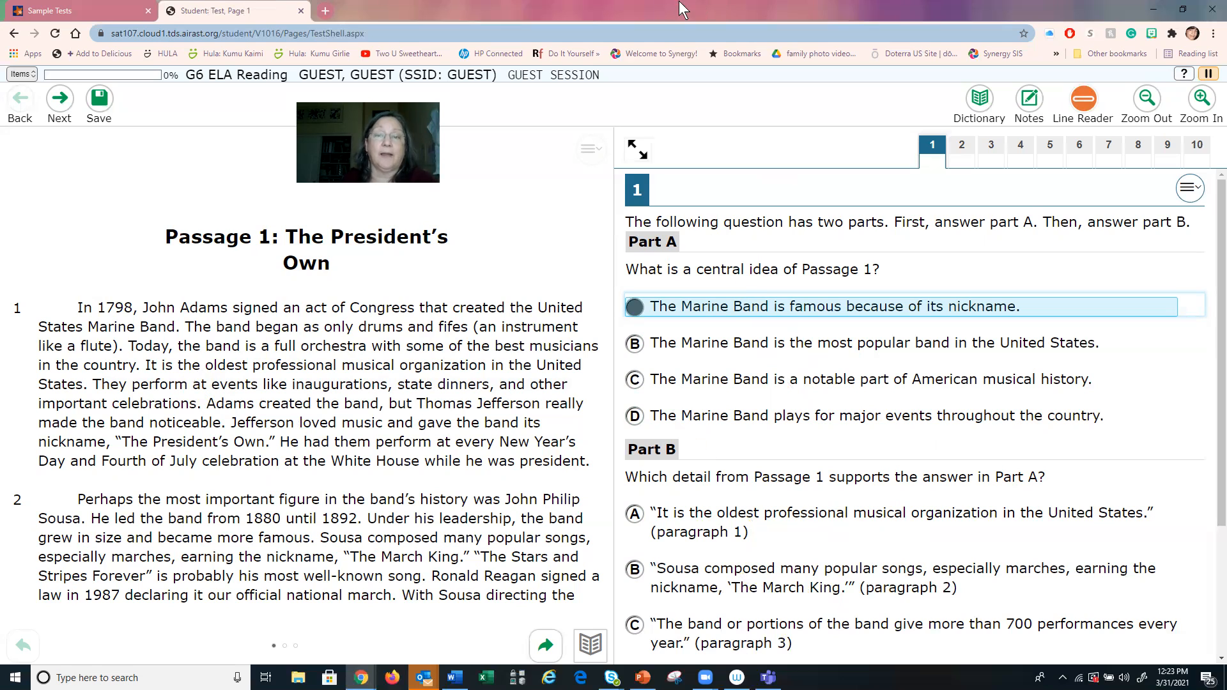
click(962, 145)
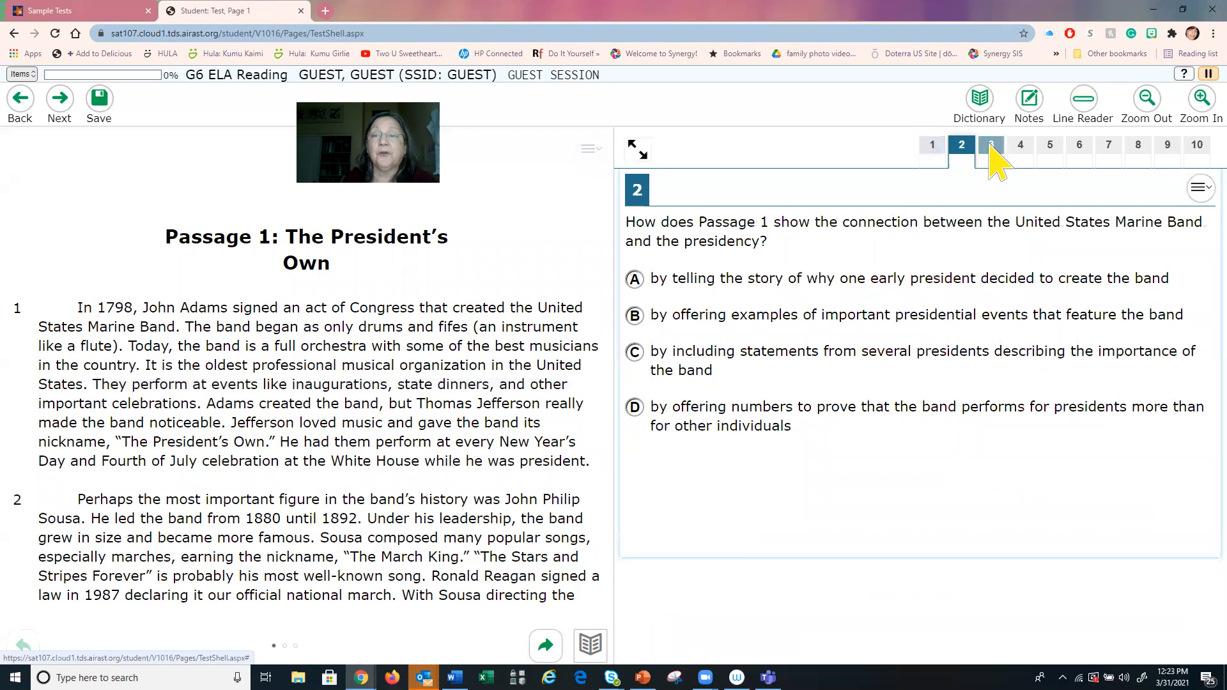
click(635, 279)
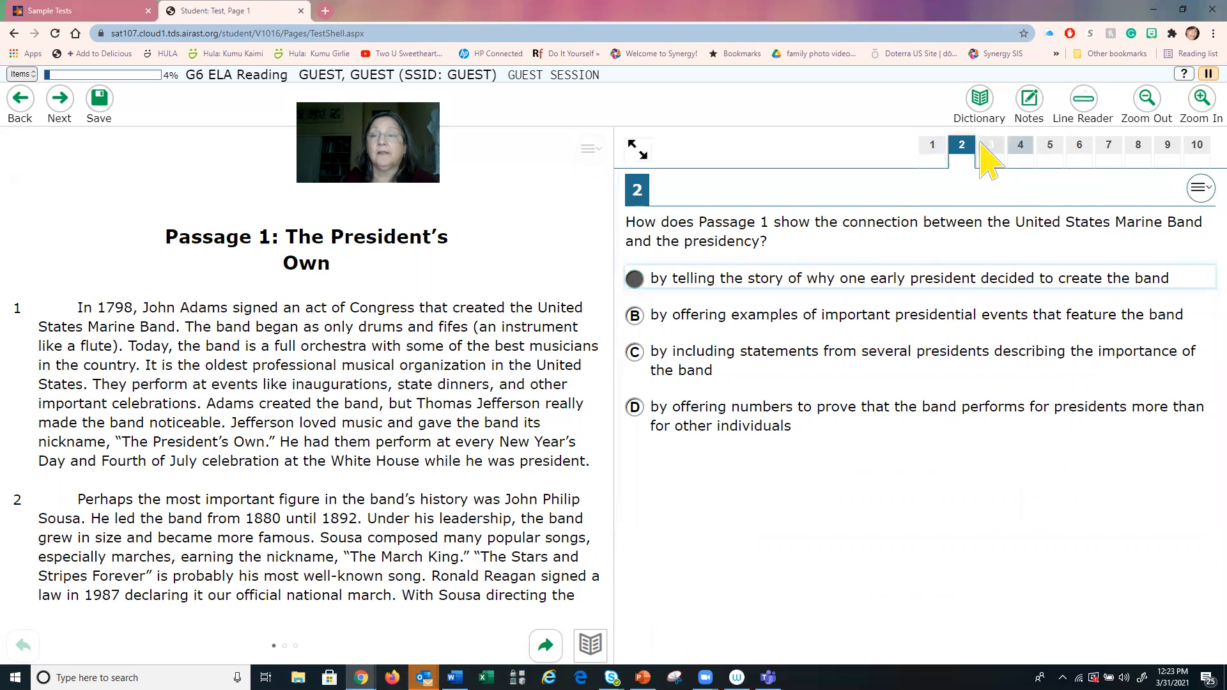
In question 3, mark John Adams for the national march and Thomas Jefferson for the act; complete question 4 with "Sousa became its leader".
click(965, 349)
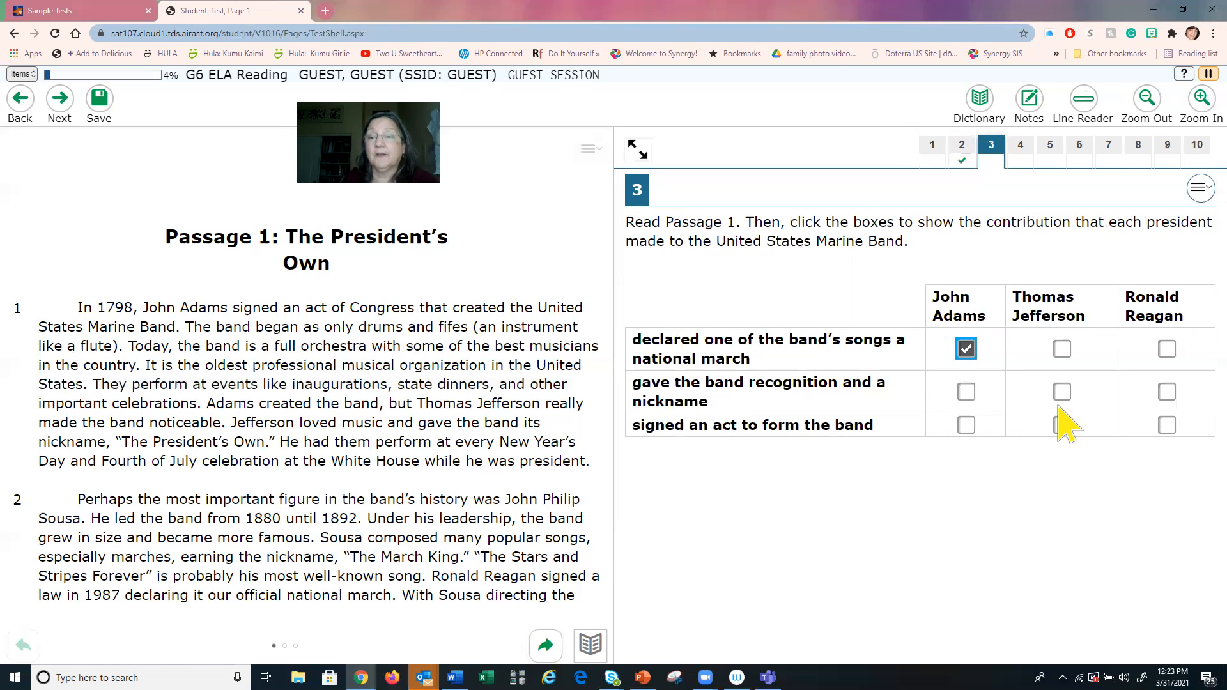
click(1064, 426)
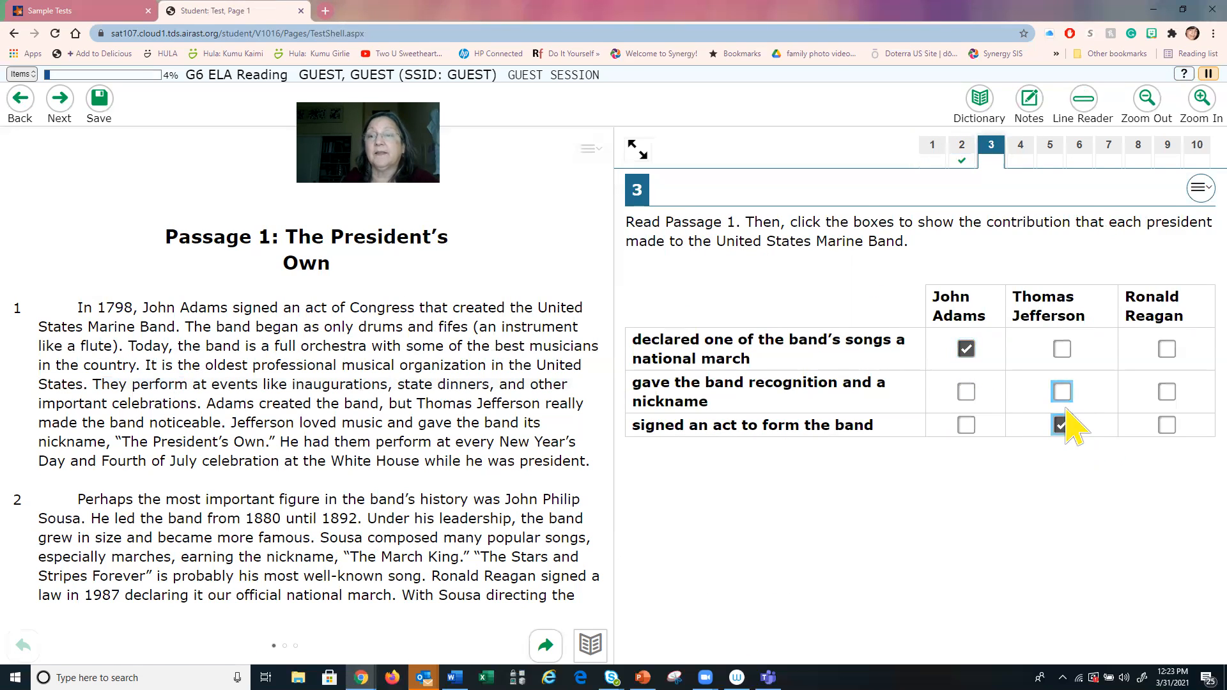
click(1031, 156)
click(759, 250)
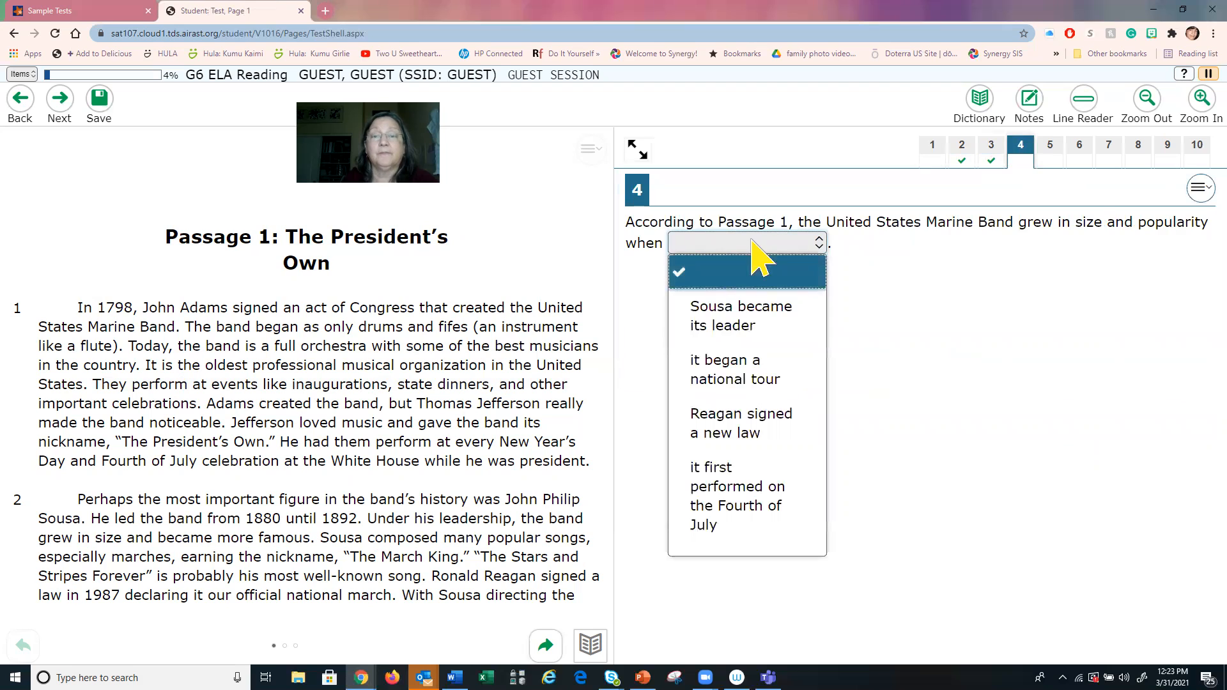
click(721, 334)
Answer question 5 with option A and question 10 with option D, leaving questions 6 to 9 unanswered.
click(1048, 157)
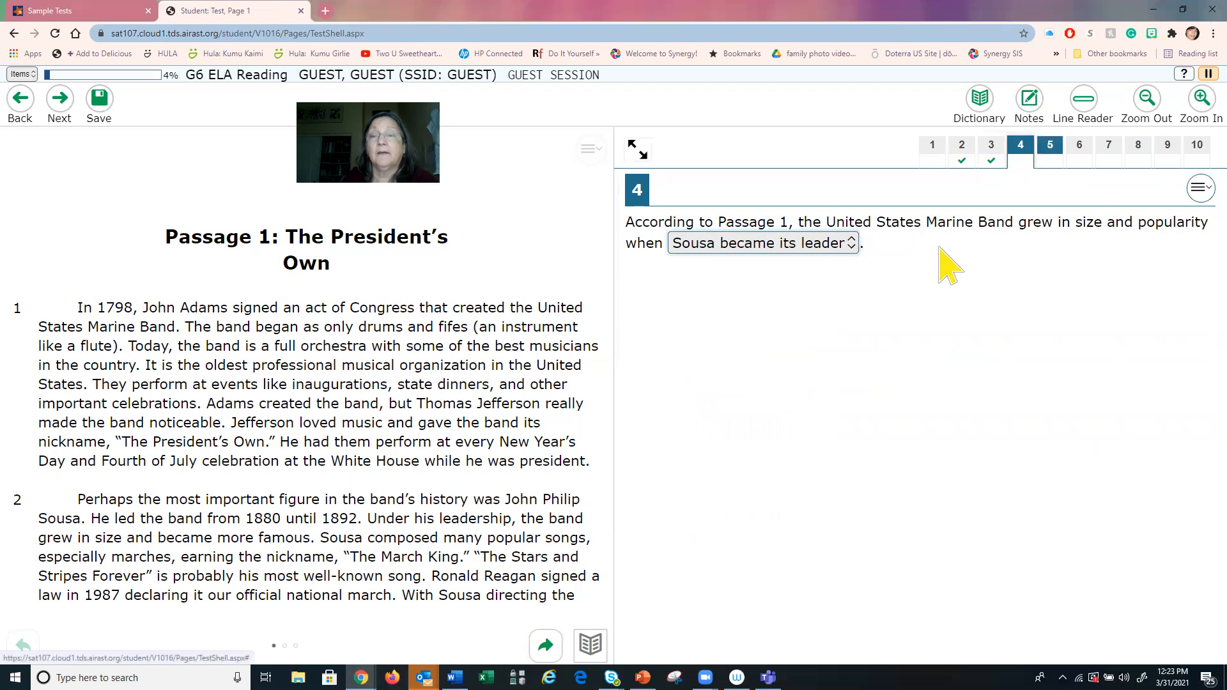
click(737, 377)
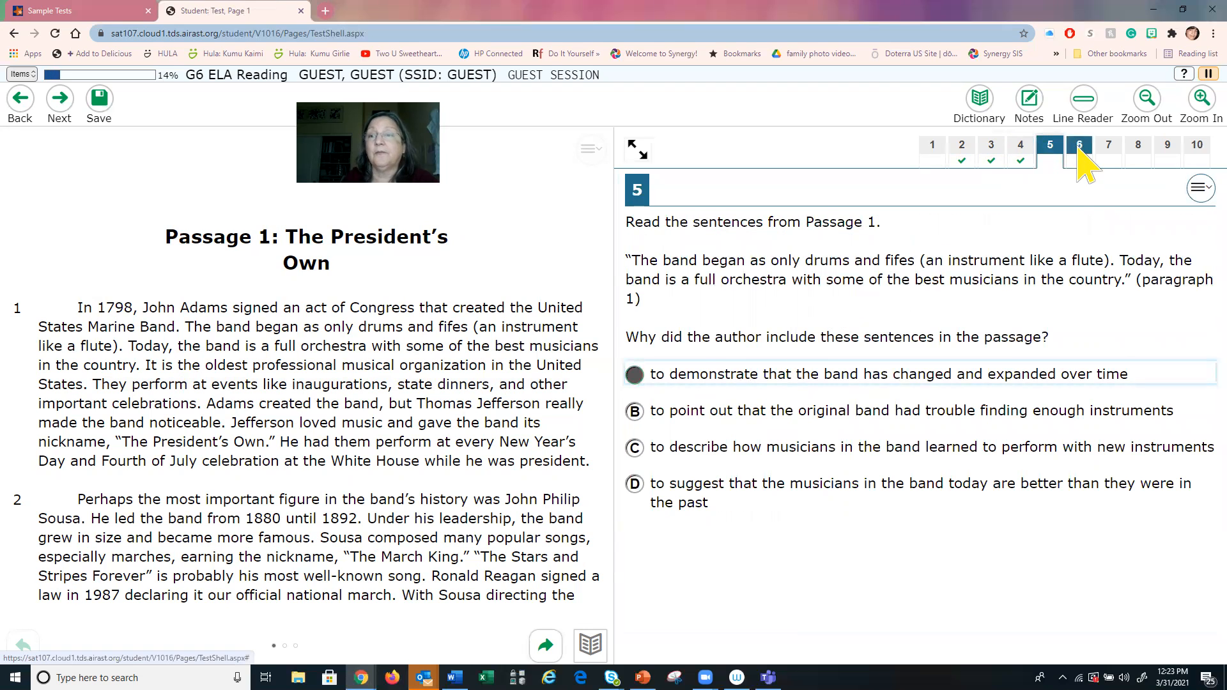
click(1079, 151)
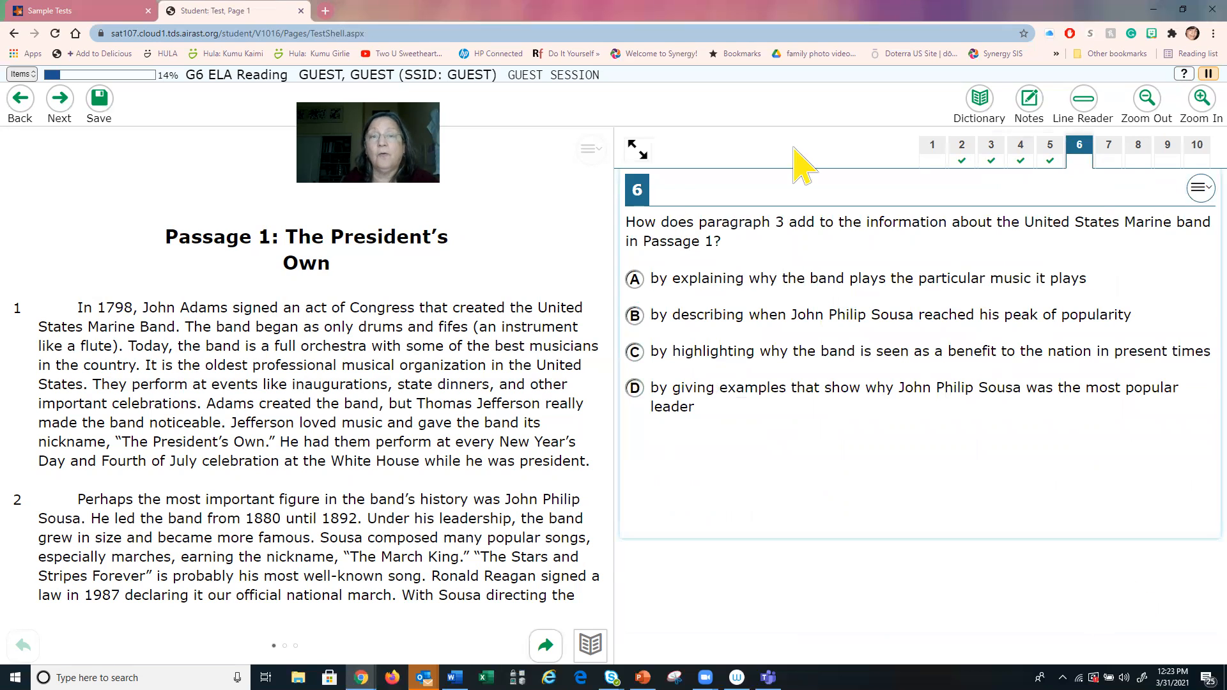
click(1197, 149)
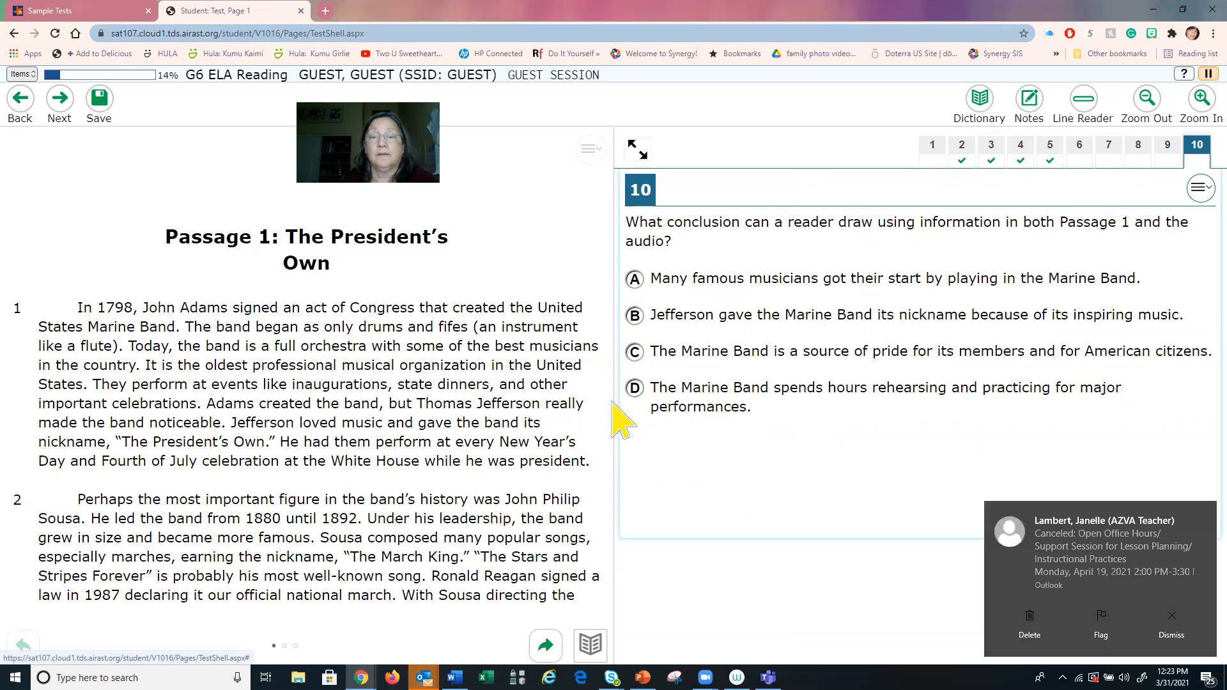
click(634, 389)
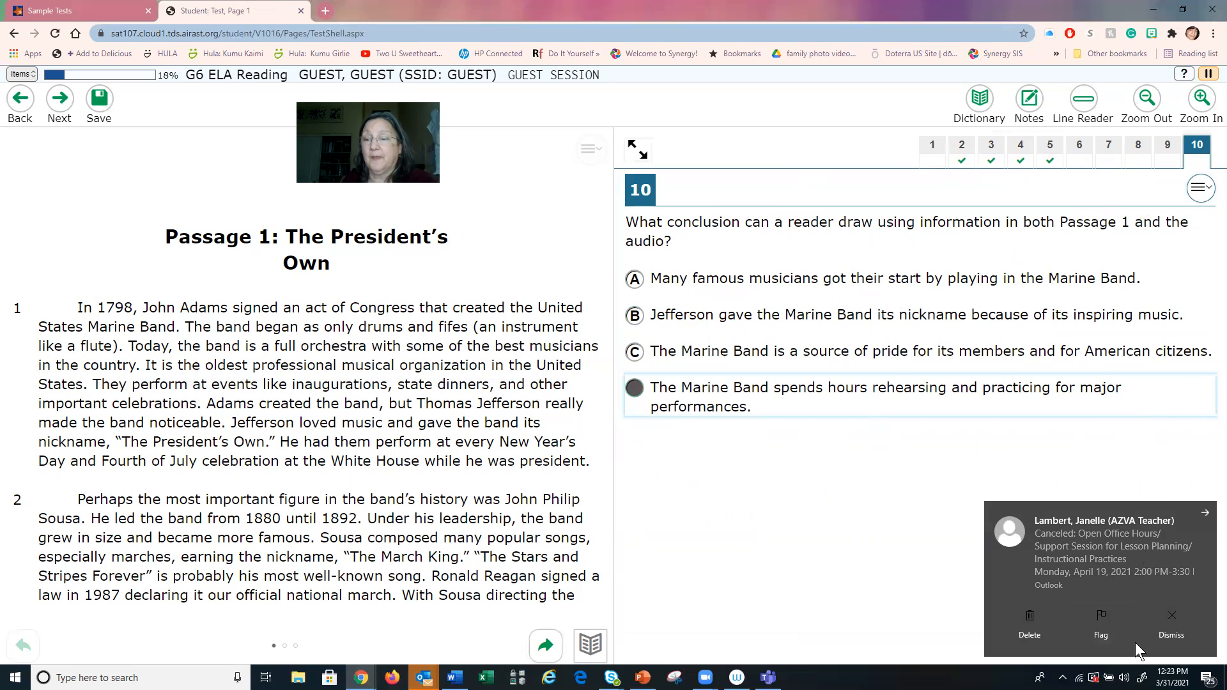
Dismiss the desktop notification and proceed to the next test page with the unanswered items left blank.
click(1205, 515)
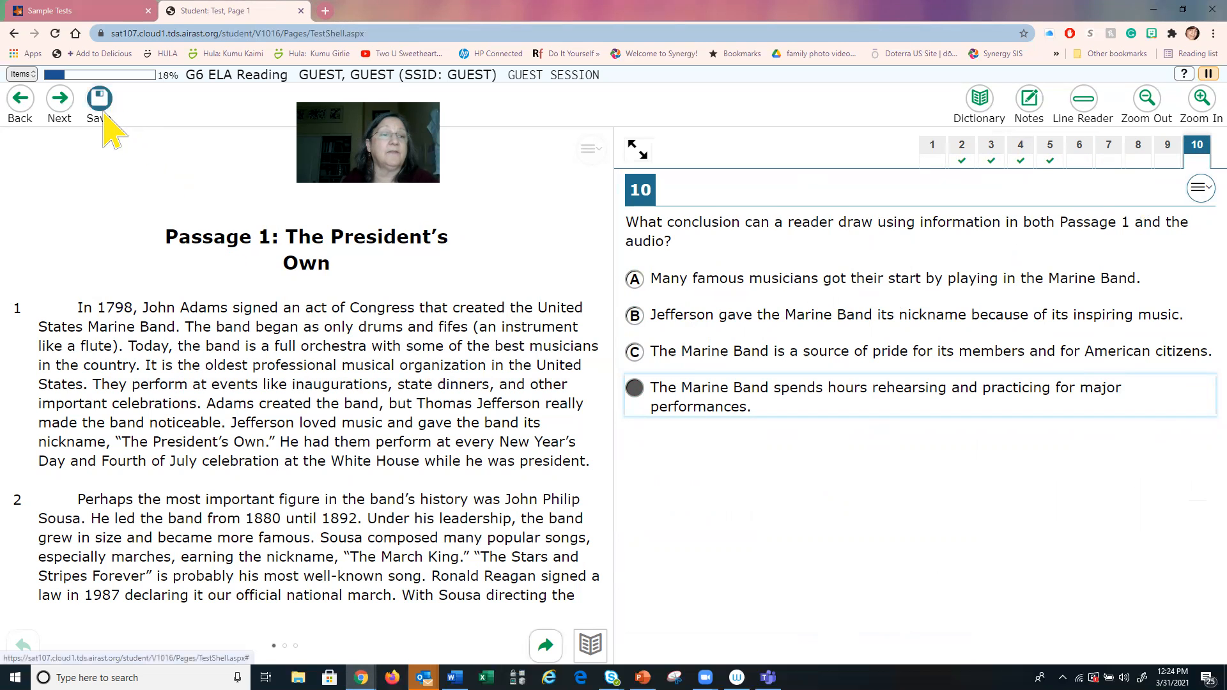
click(60, 103)
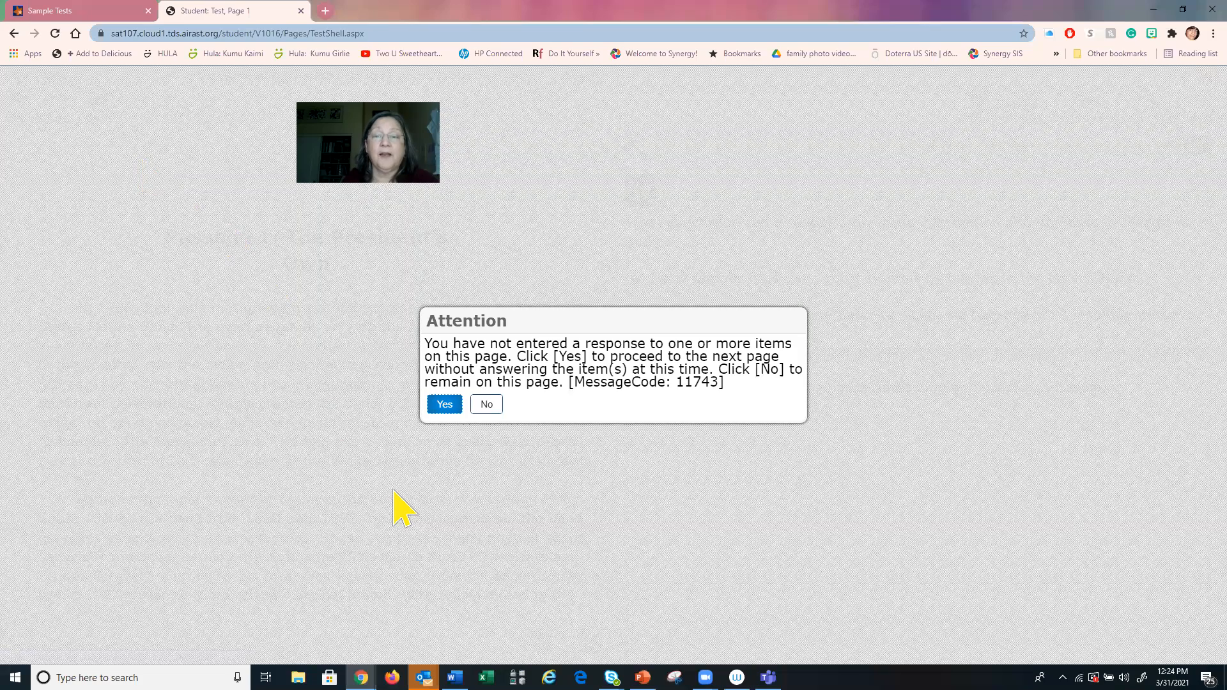
click(448, 405)
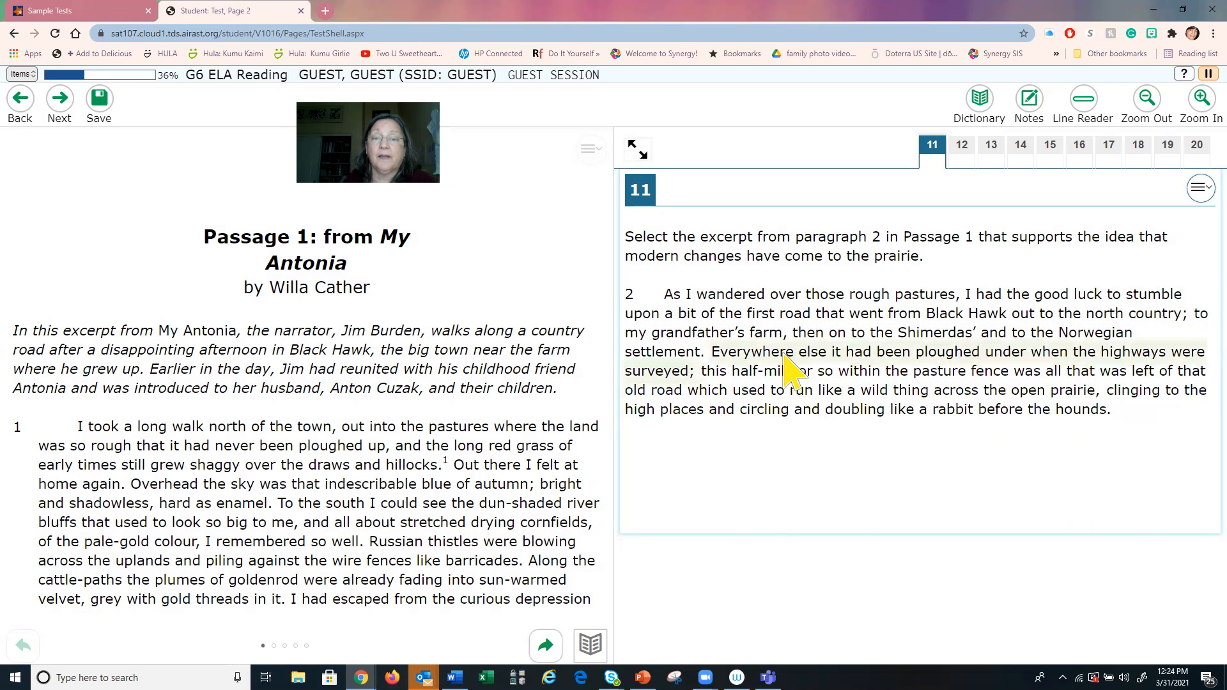
Try several excerpts in question 11, ending with "to my grandfather's farm, then on to the Shimerdas' and to the Norwegian settlement" selected.
click(776, 391)
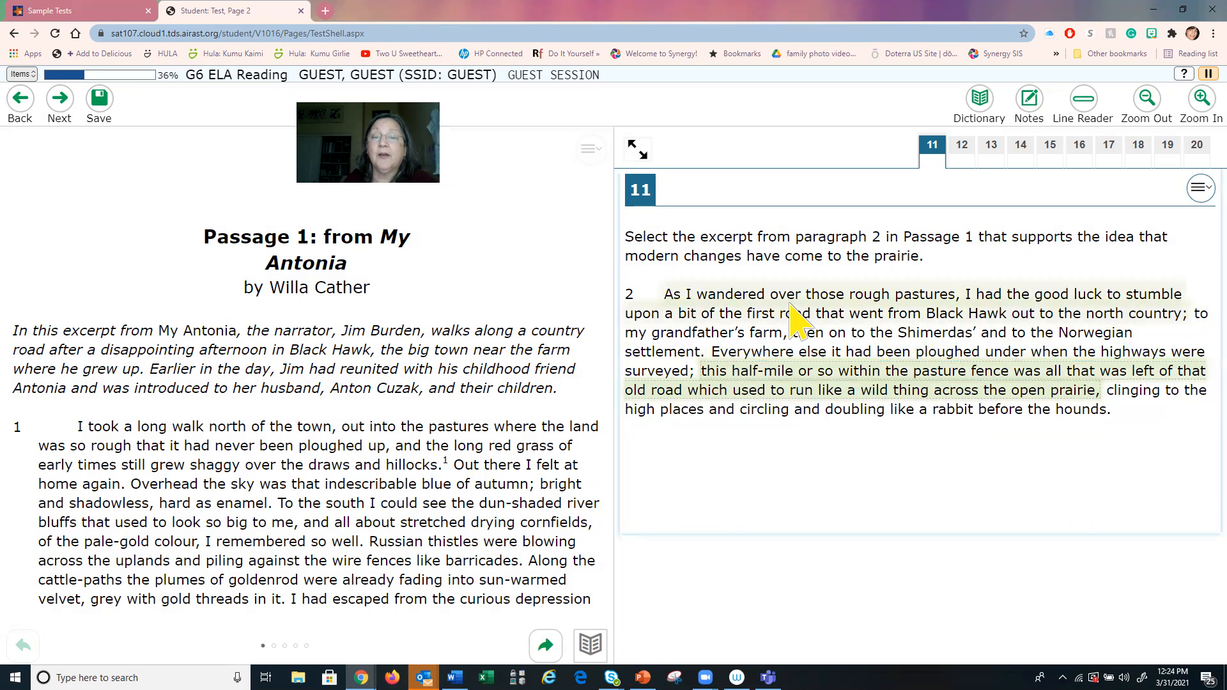
click(763, 314)
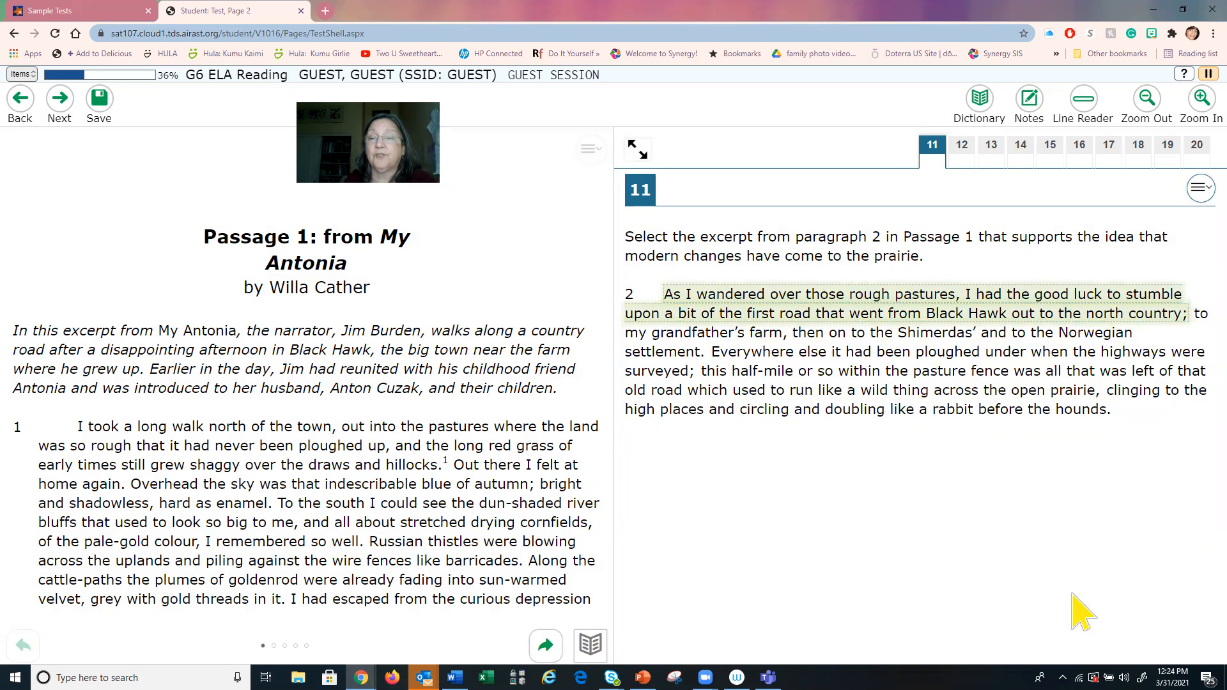
click(903, 395)
click(938, 333)
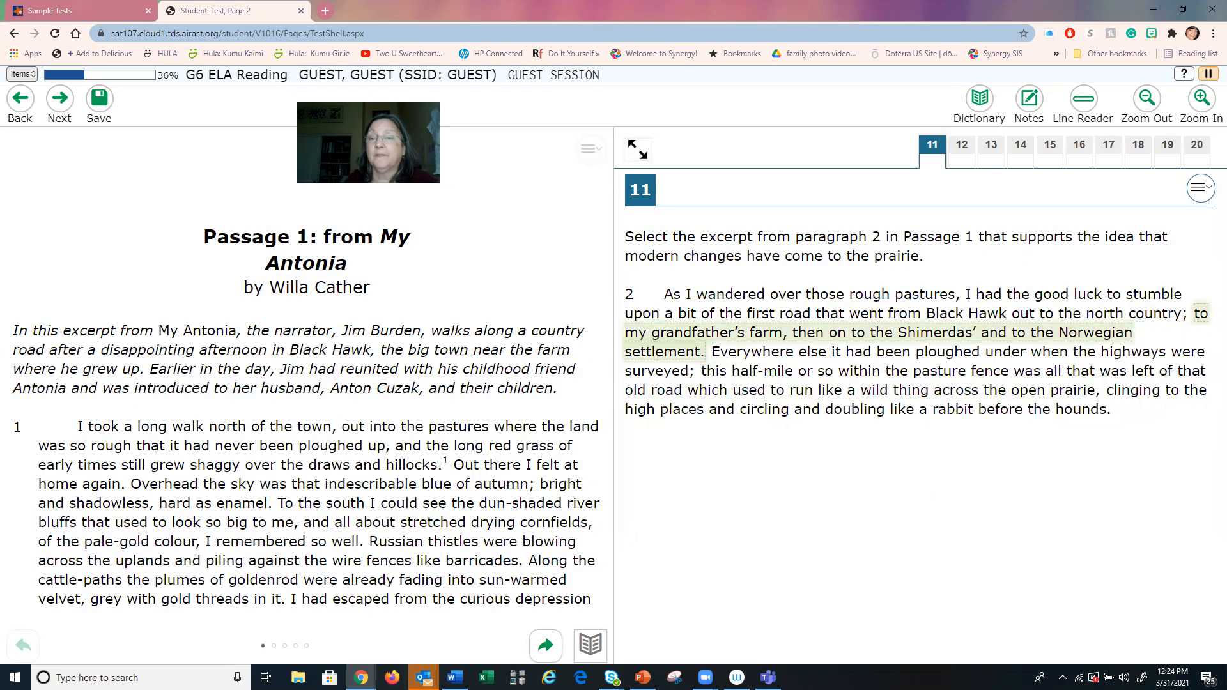
Answer question 12 with "It implies that the prairie is a dangerous place" and enter random filler text as the response to question 13.
click(962, 147)
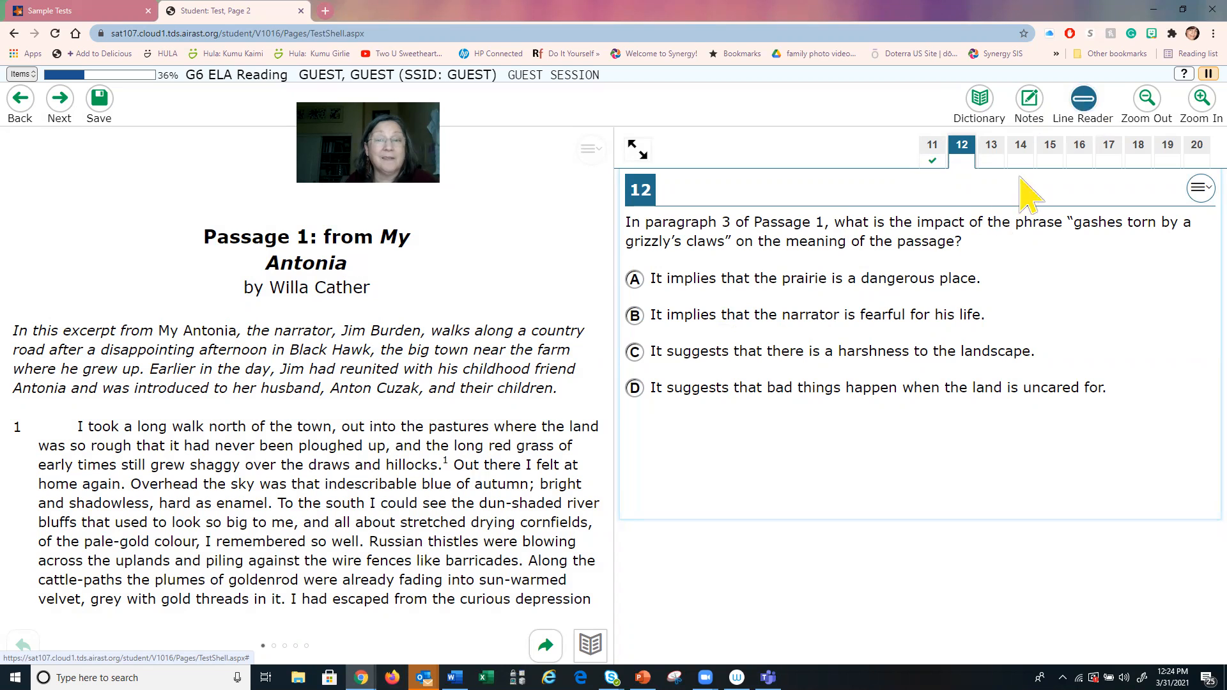
click(849, 289)
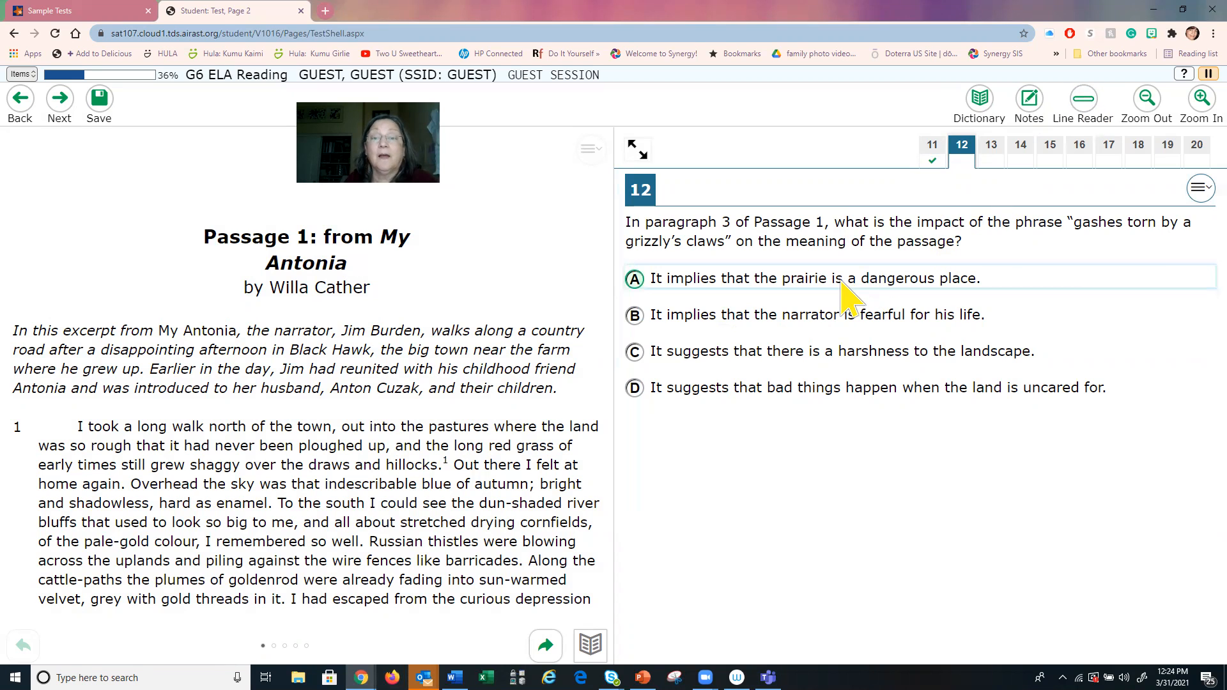
click(992, 149)
click(727, 480)
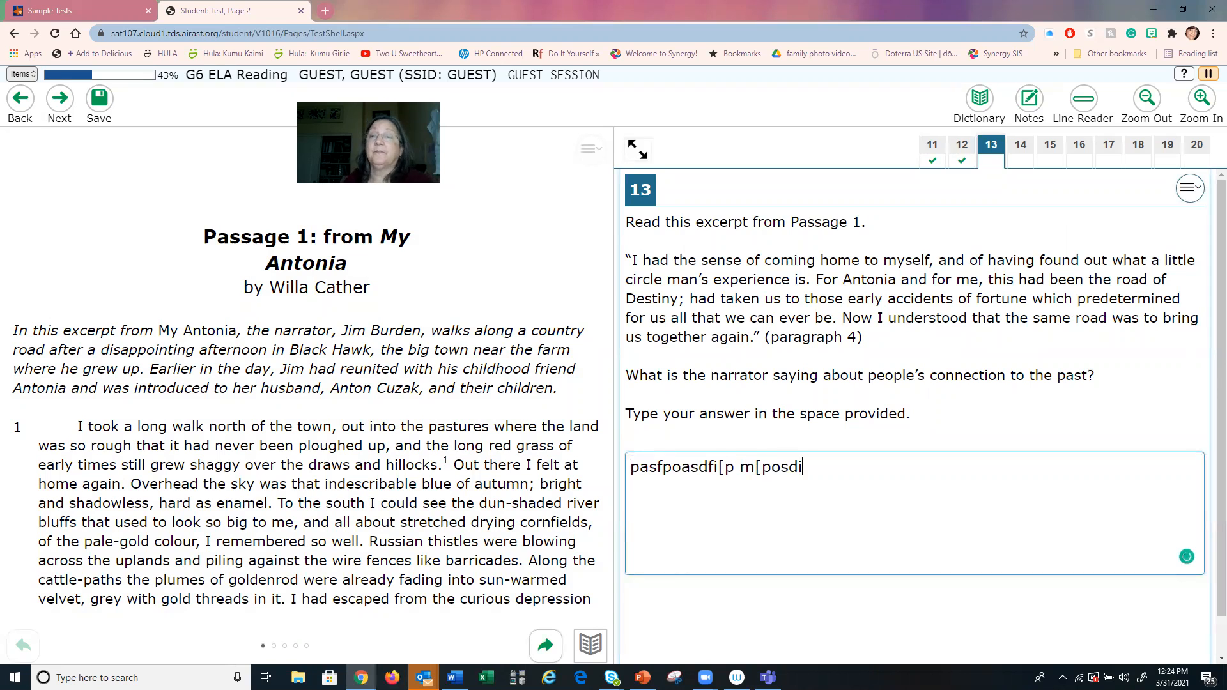
Answer question 14, and in question 15 choose "disappointed" for Part A and "I took a long walk north of the town" for Part B.
click(1022, 152)
click(674, 281)
click(1050, 154)
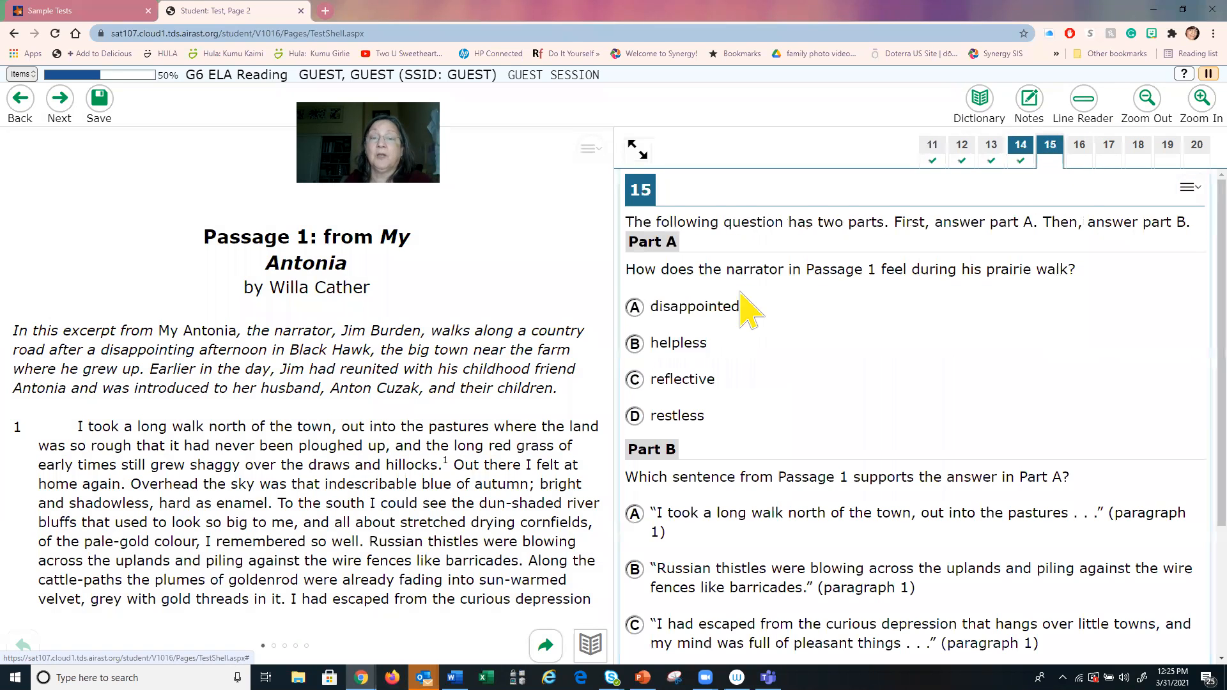
click(728, 310)
click(647, 511)
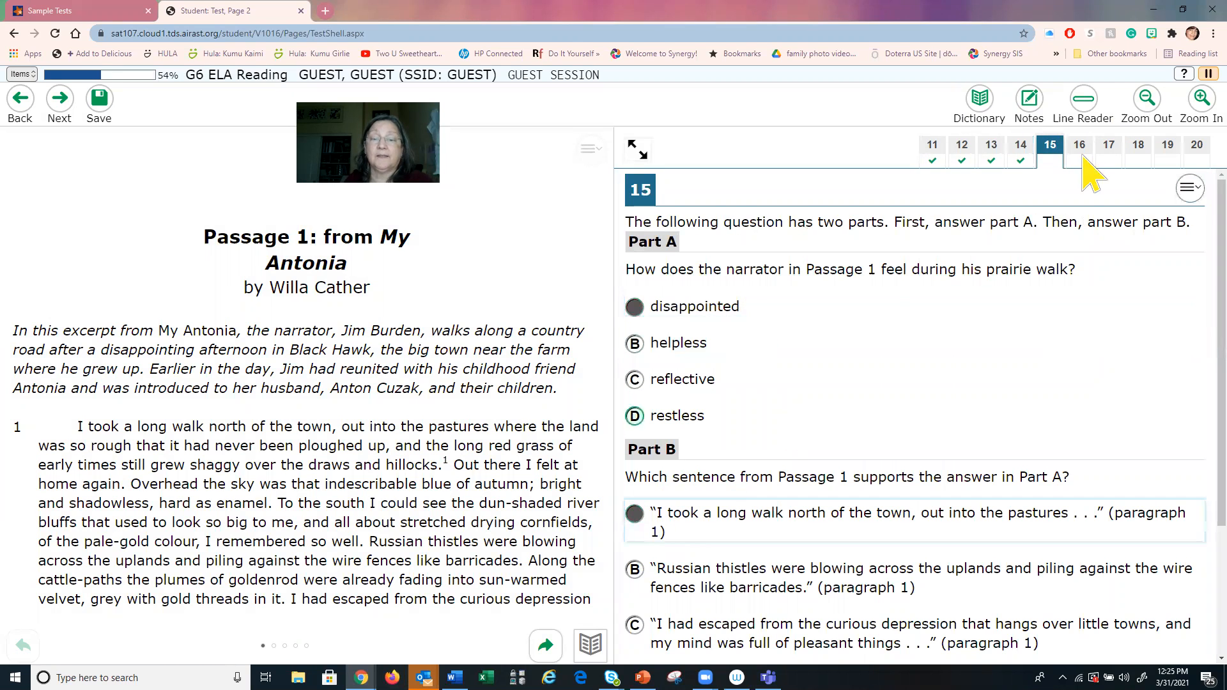
Answer question 16 with "It suggests that few events in life can be planned" and question 17 with "the narrator's depth of feeling toward Antonia".
click(1077, 160)
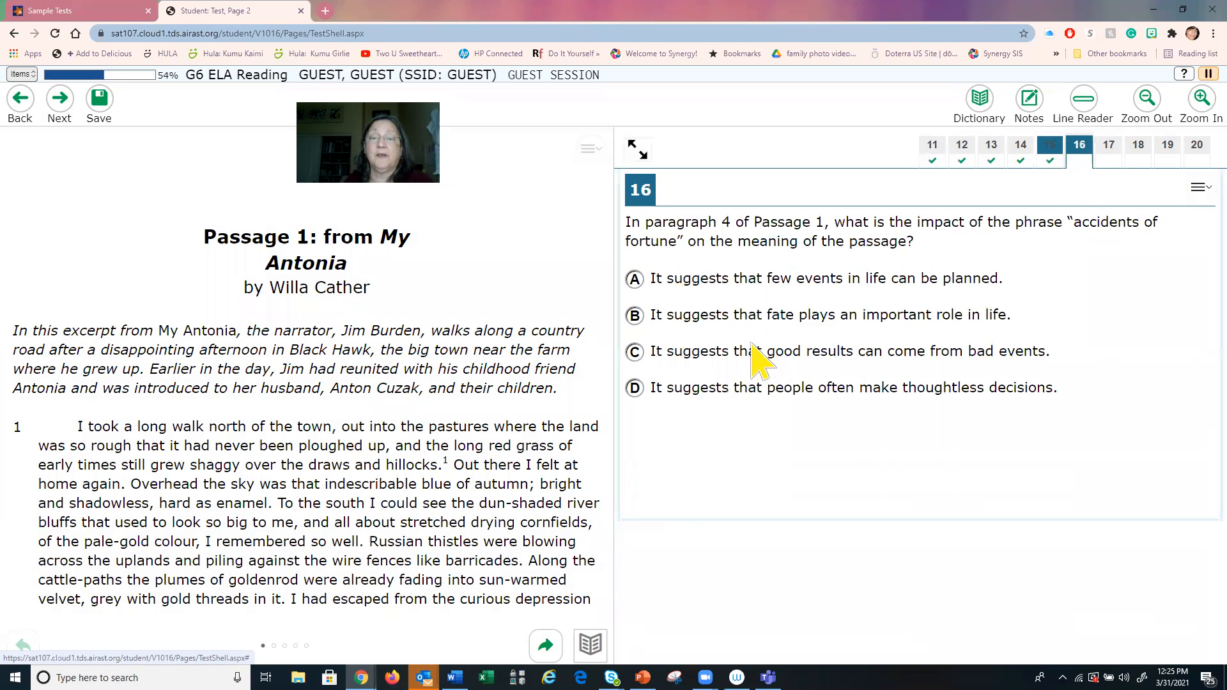
click(754, 279)
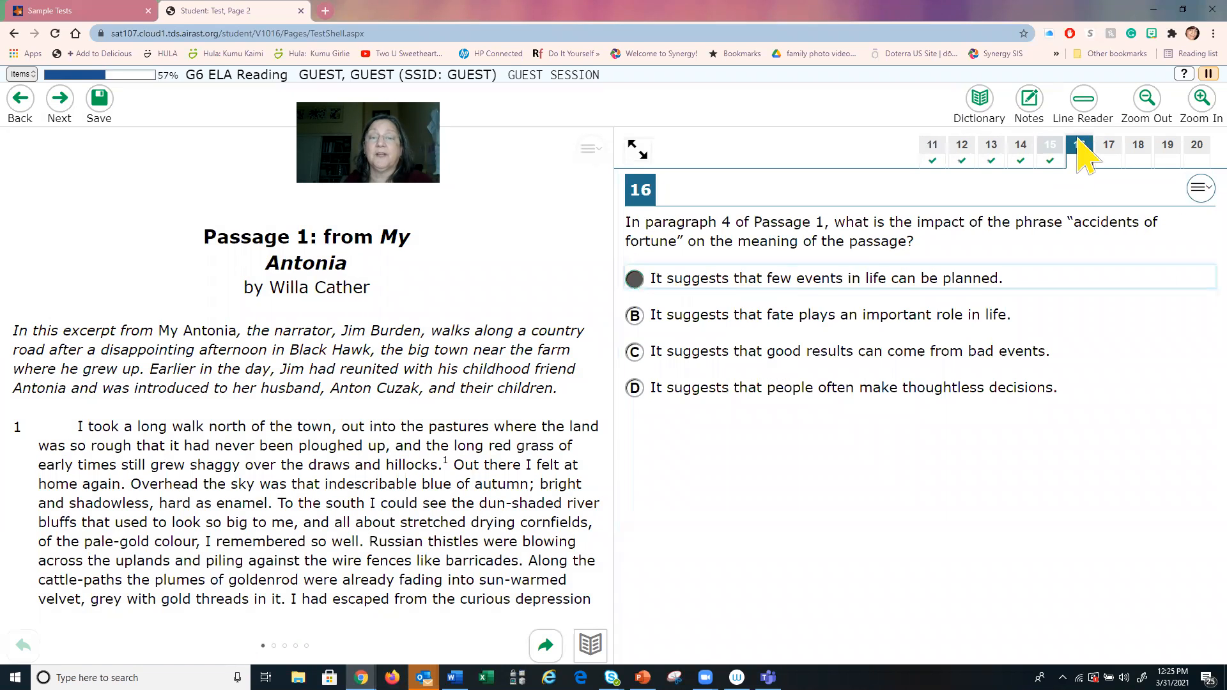
click(1109, 152)
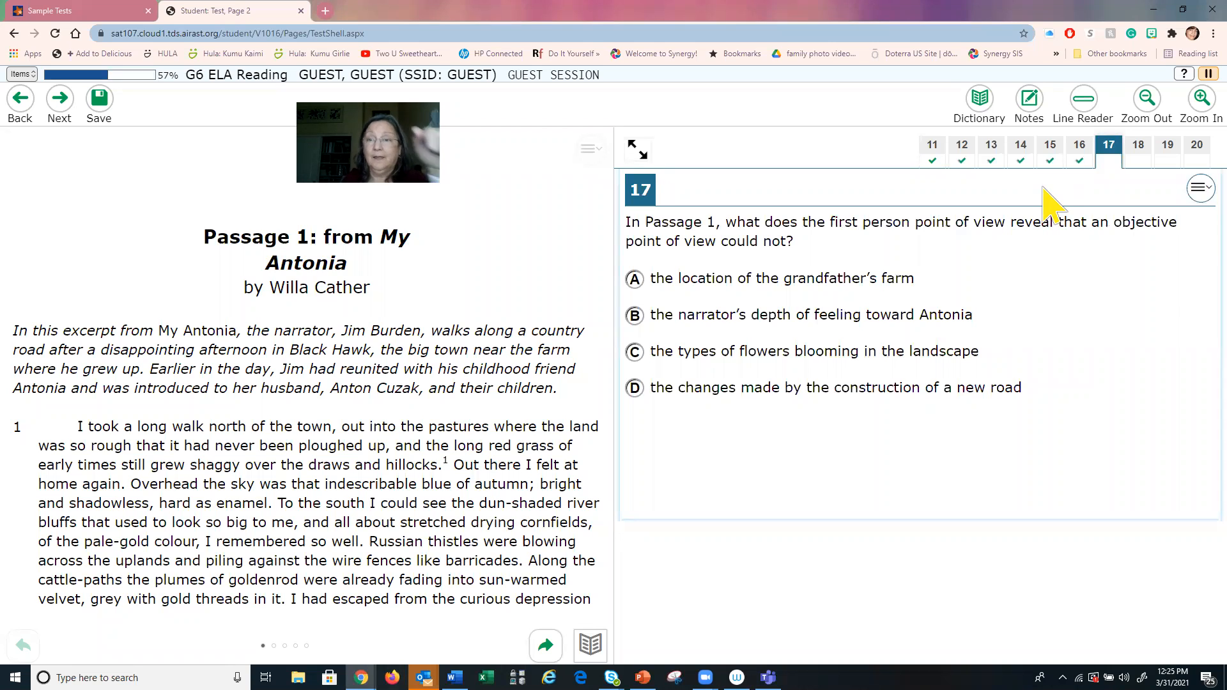
click(767, 314)
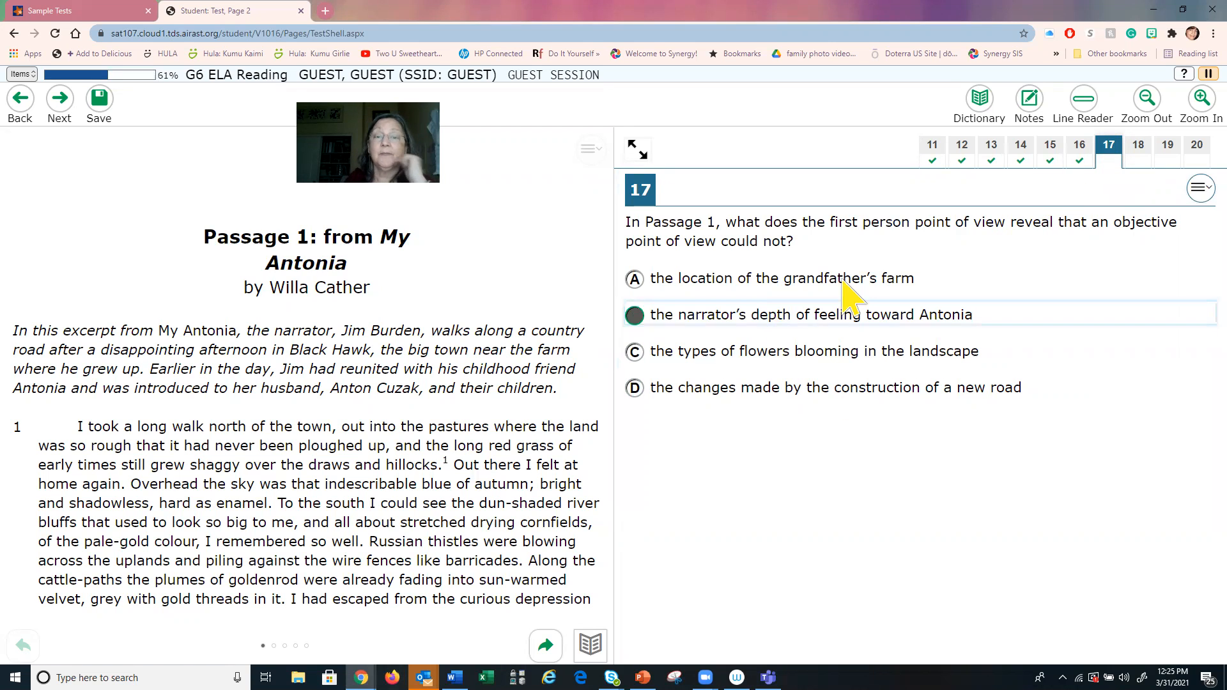
Answer question 18 with "forcefulness" and question 19 with "the love of place".
click(1132, 150)
click(687, 315)
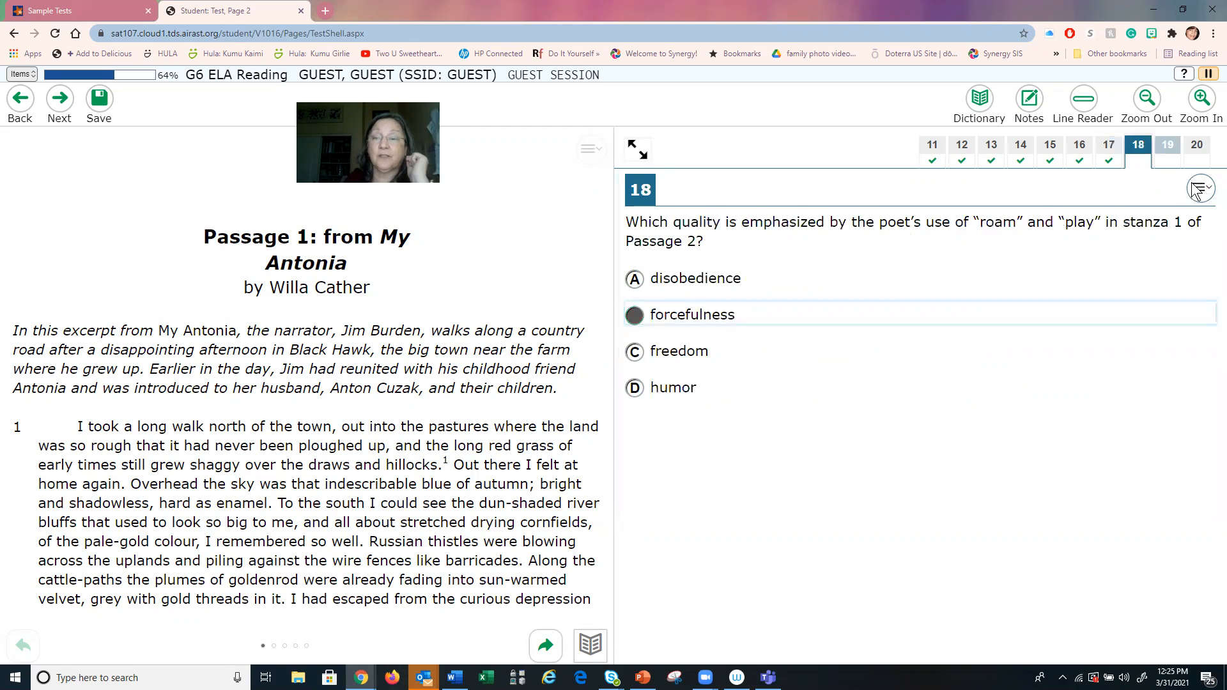
click(1166, 147)
click(741, 268)
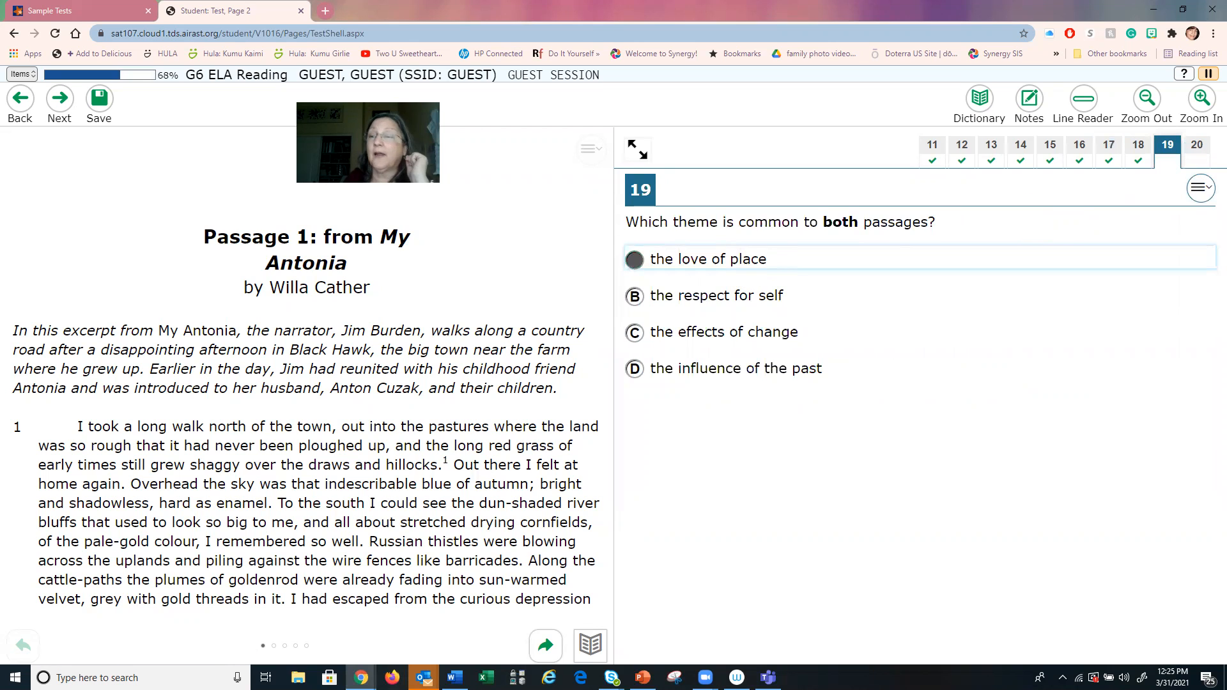
In question 20, choose "the wind" for Part A and "And the skies are not cloudy all day" for Part B.
click(1196, 147)
click(687, 312)
click(658, 514)
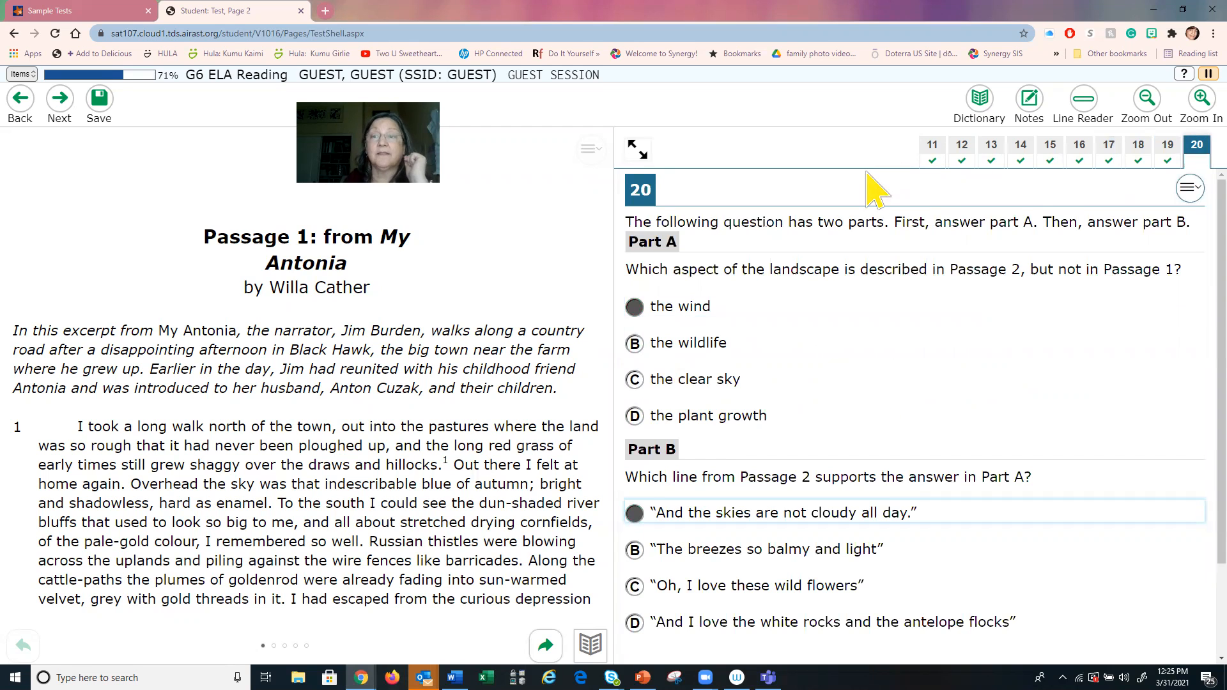
On the next test page, answer question 21 with "as worried and fearful" and play the passage's audio description of Stuyvesant's response.
click(59, 99)
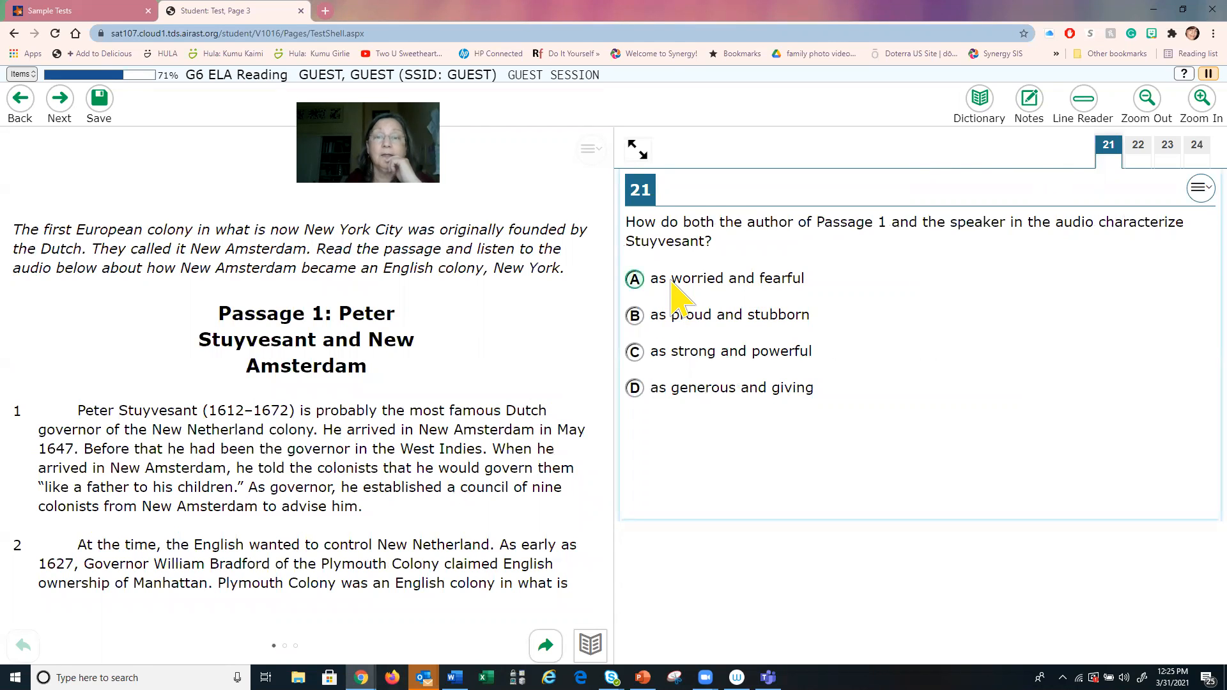
click(672, 283)
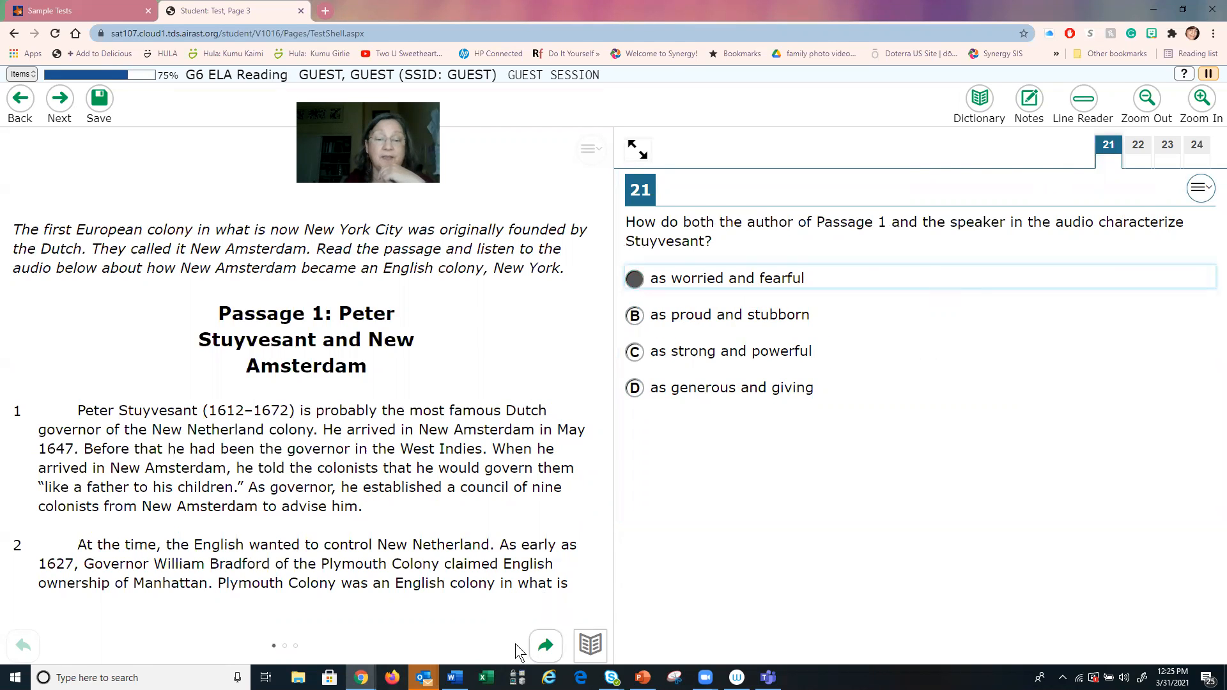
click(545, 645)
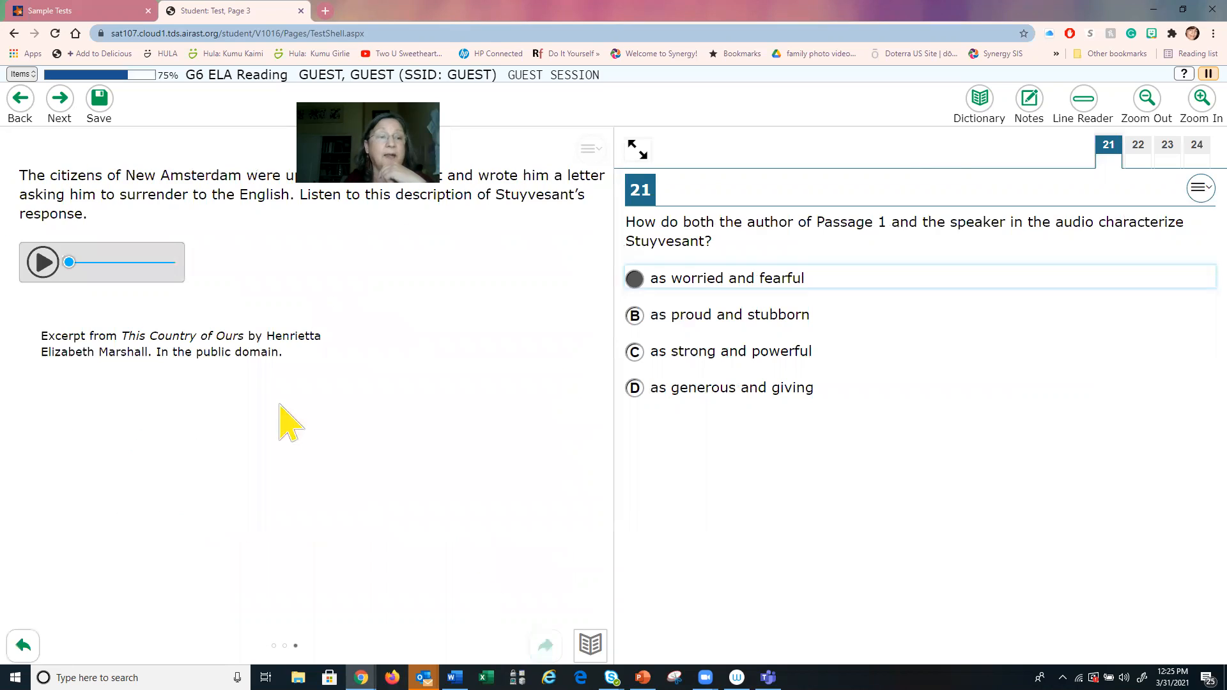
click(41, 263)
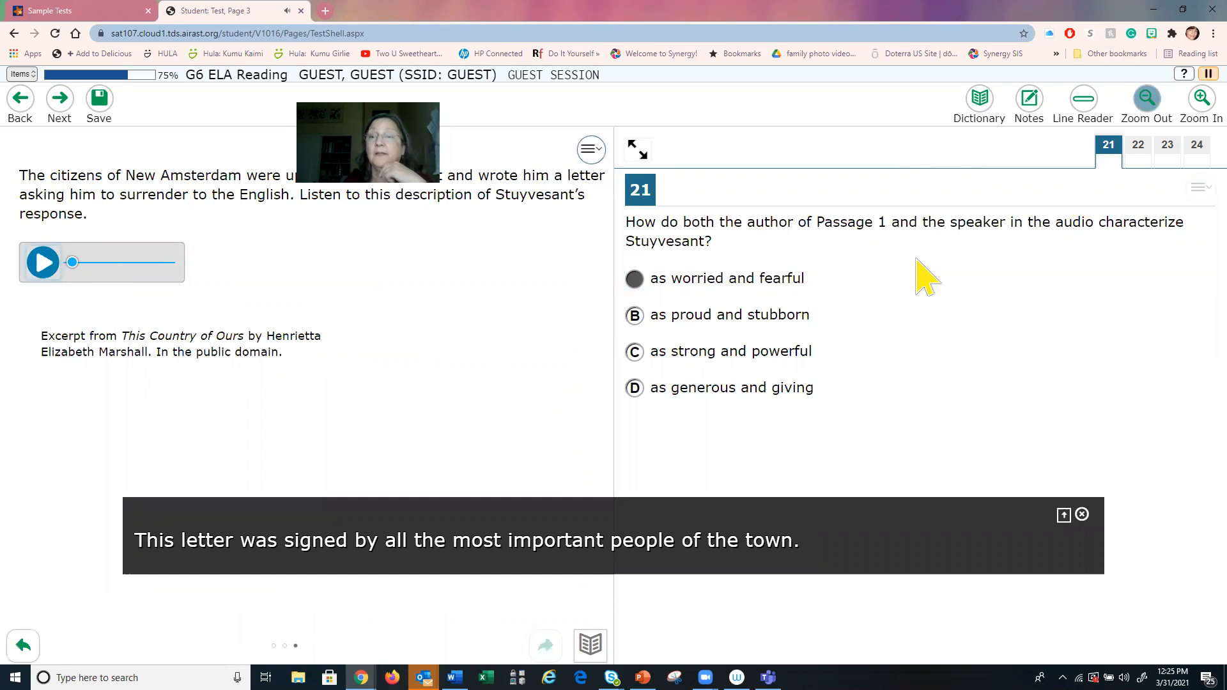
Answer question 22 with "The audio explains who Stuyvesant was" and go on to question 23.
click(1136, 148)
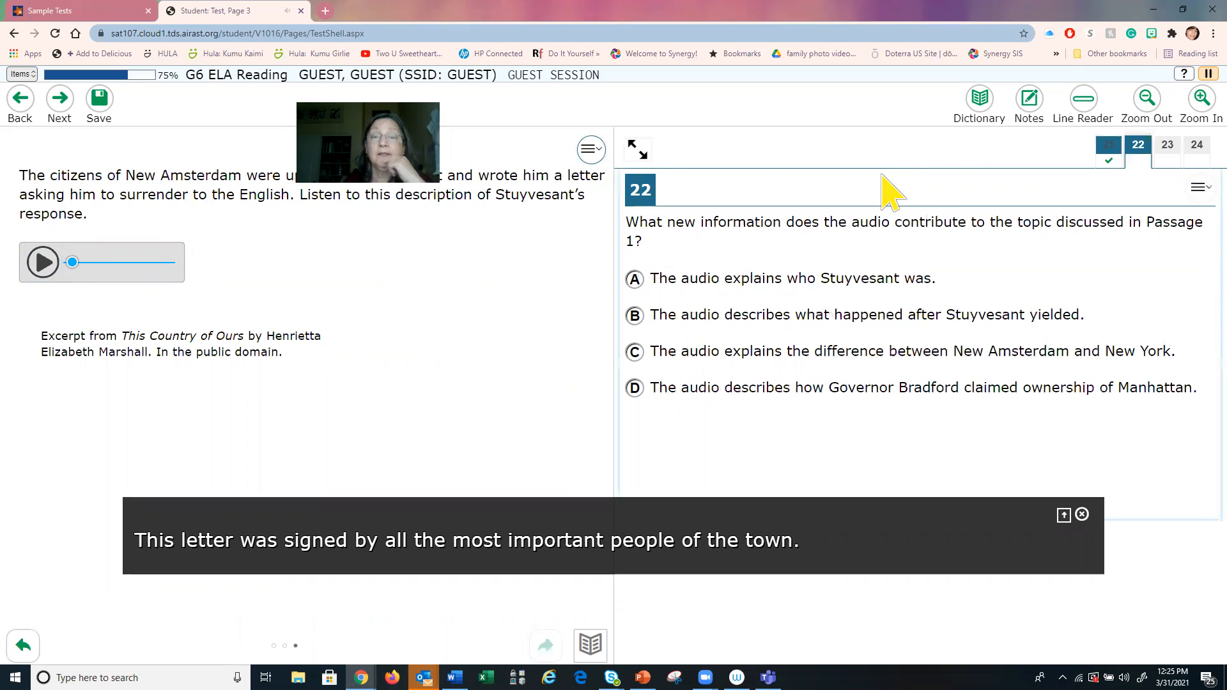
click(734, 281)
click(1168, 152)
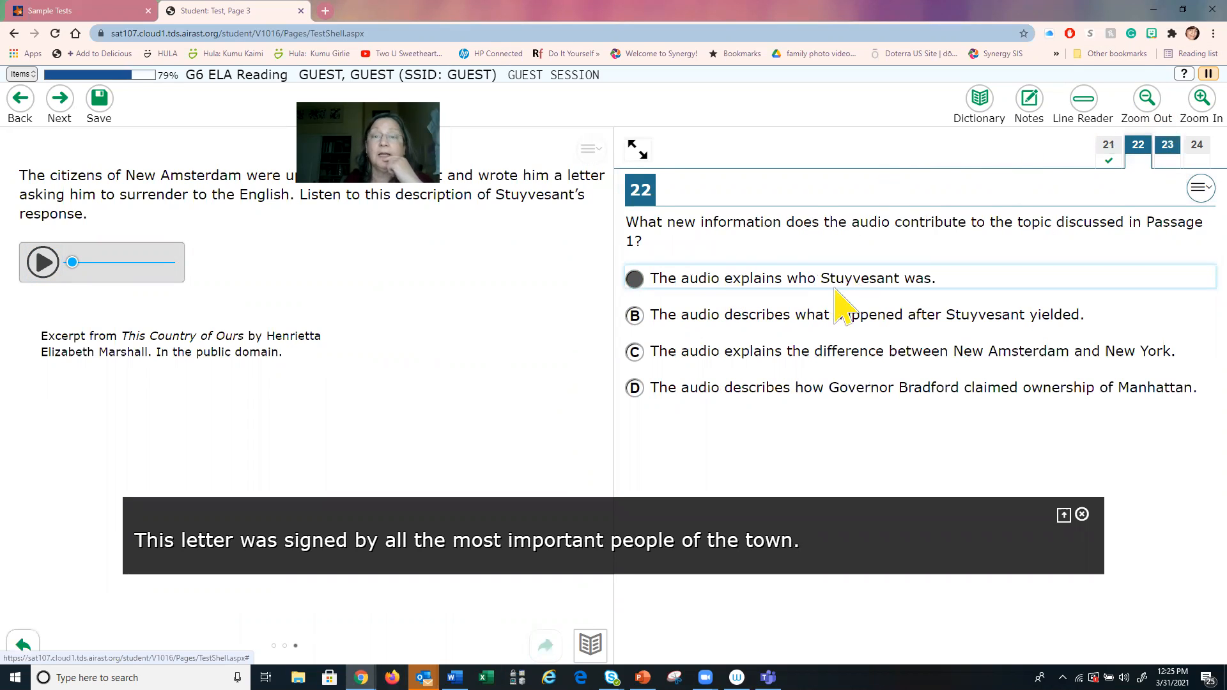
In question 23, select the signed-letter and colours-flying details; in question 24, select Stuyvesant's 8:00 surrender and the change of flags.
click(808, 281)
click(835, 370)
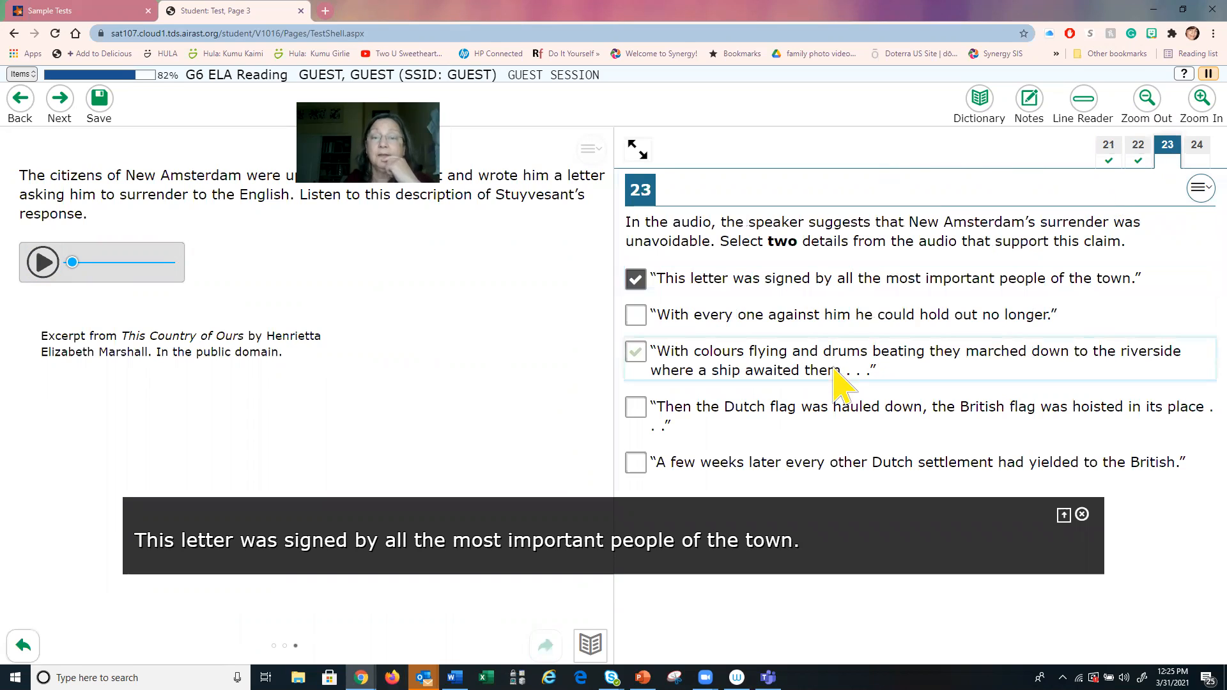
click(1193, 148)
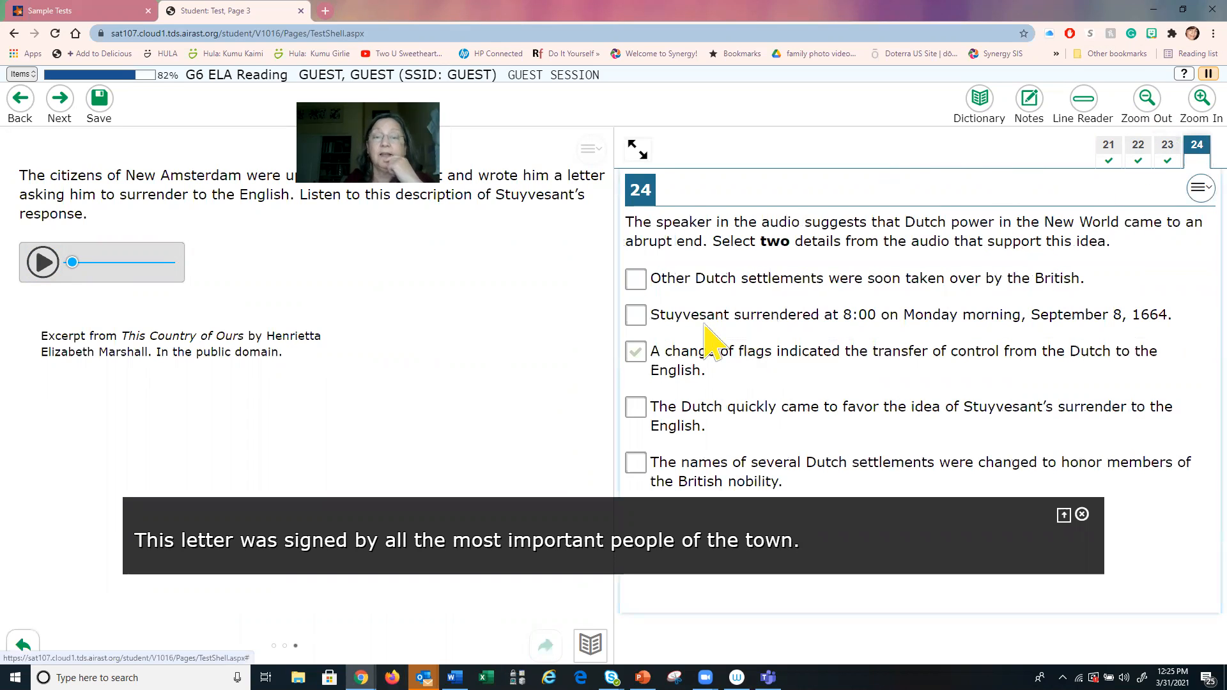
click(642, 315)
click(643, 352)
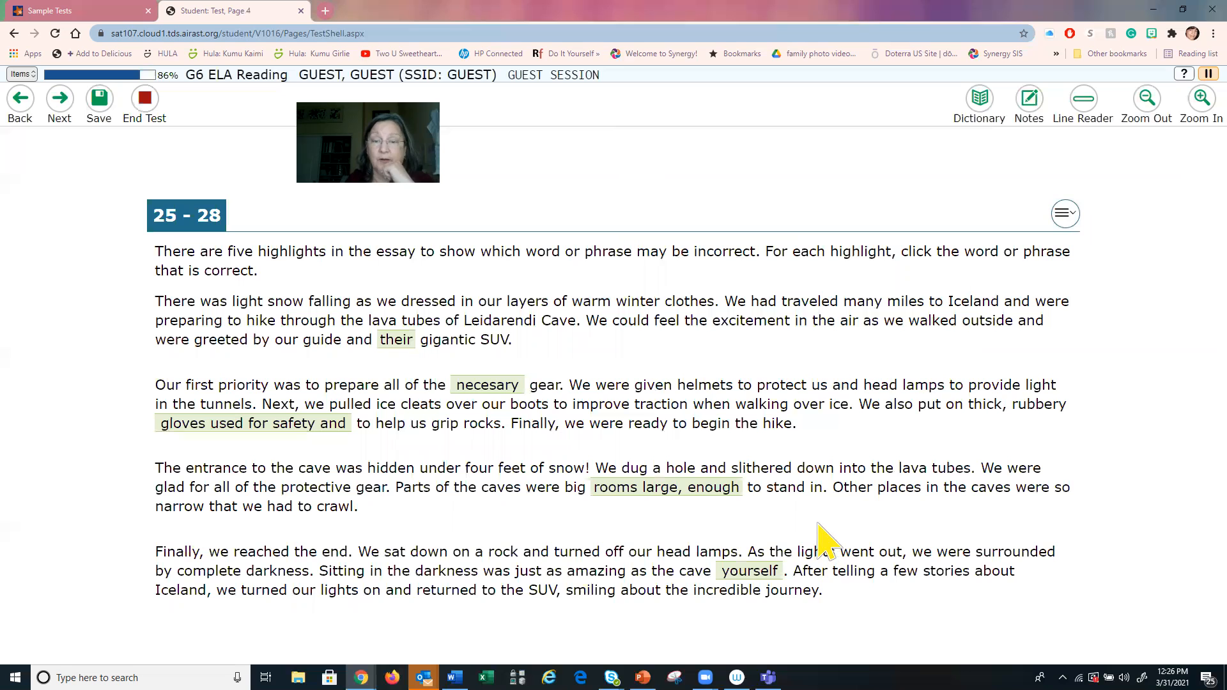
In the items 25–28 essay, replace the highlighted errors with "rooms large enough", "necessary" and "itself".
click(680, 487)
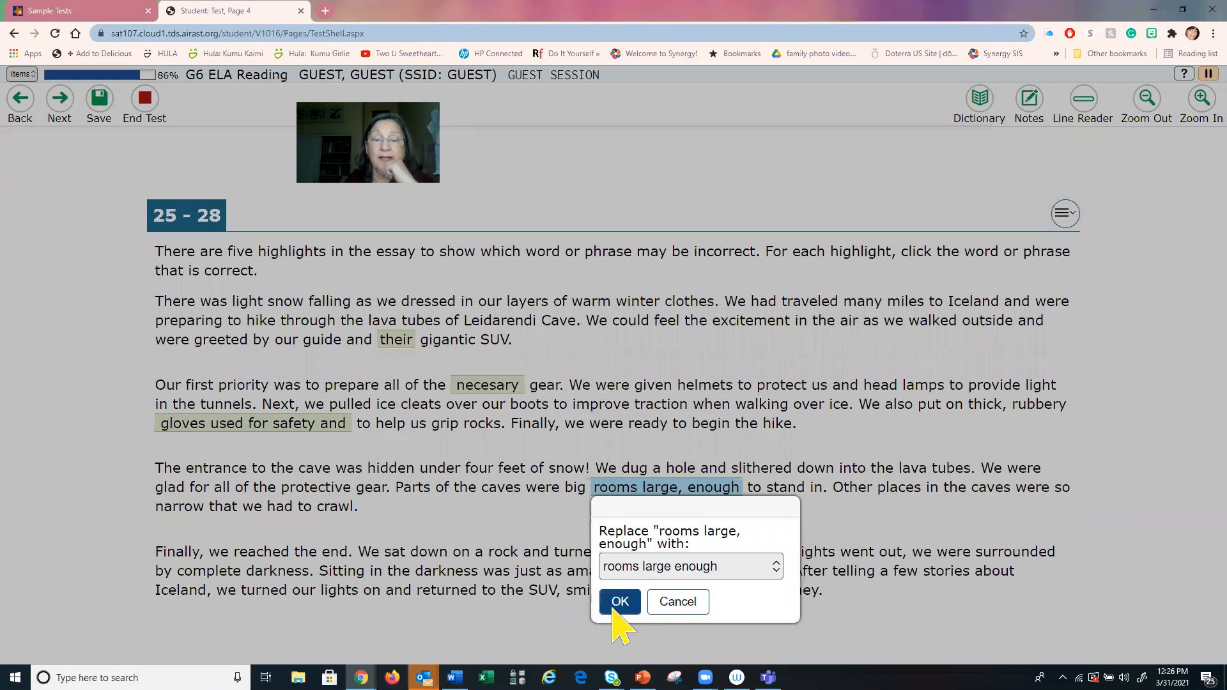
click(617, 602)
click(489, 391)
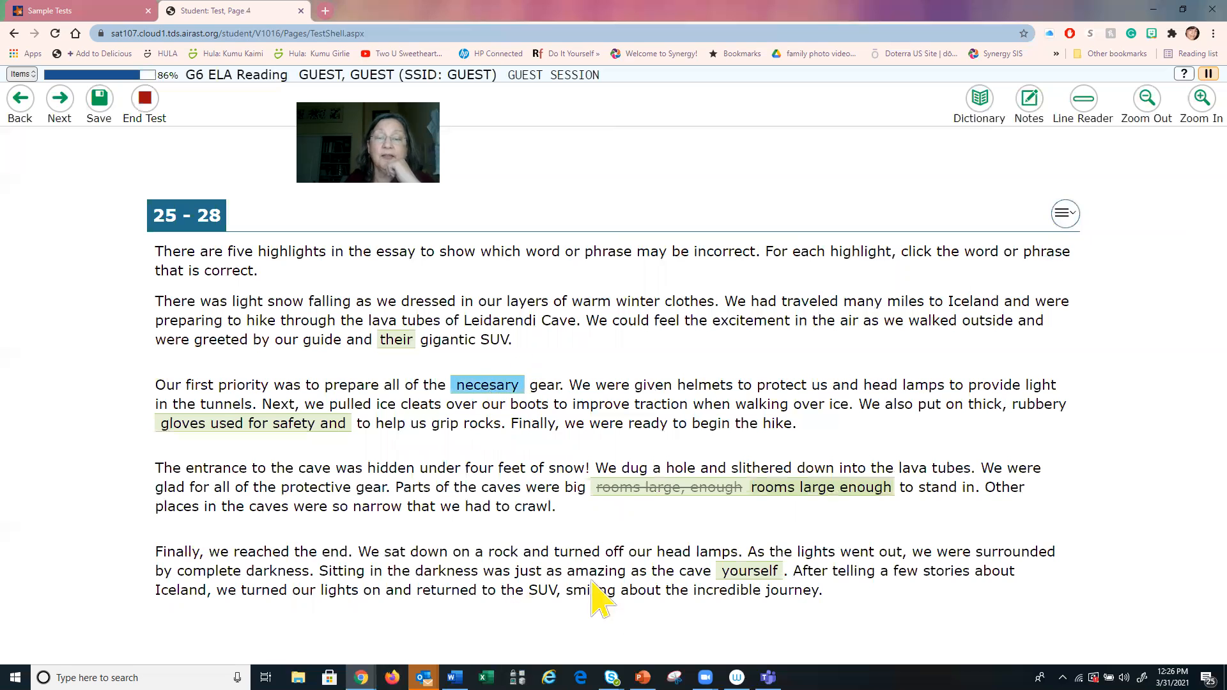
click(479, 487)
click(747, 572)
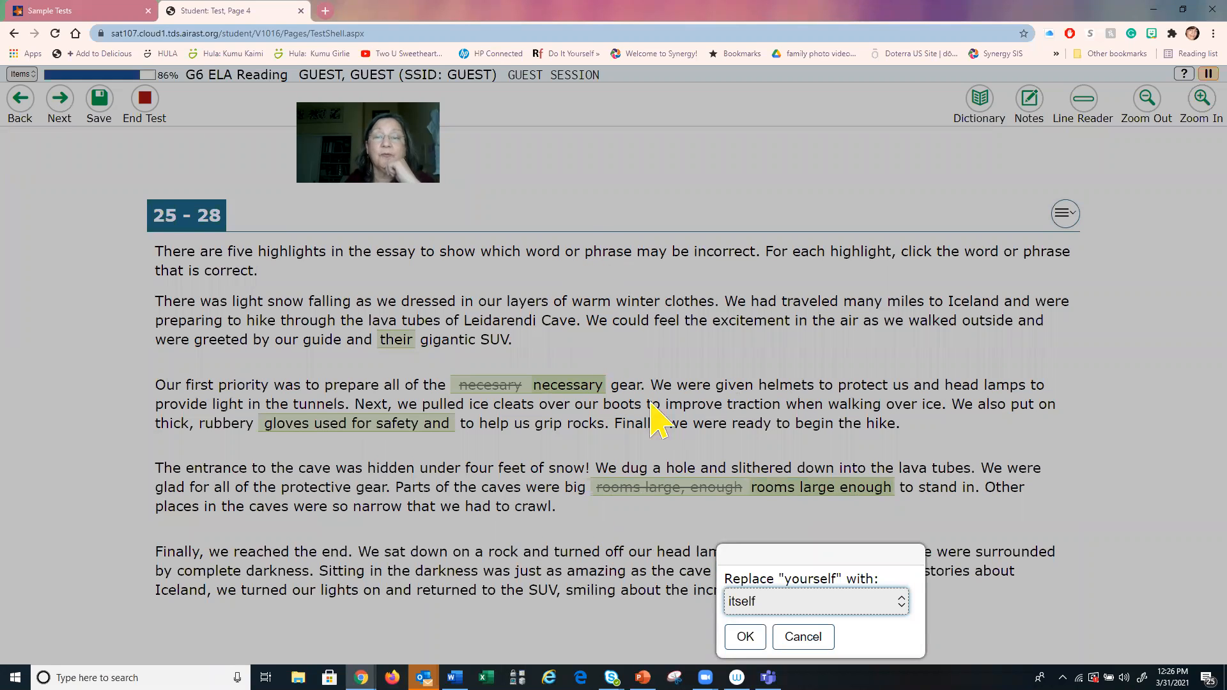
click(746, 635)
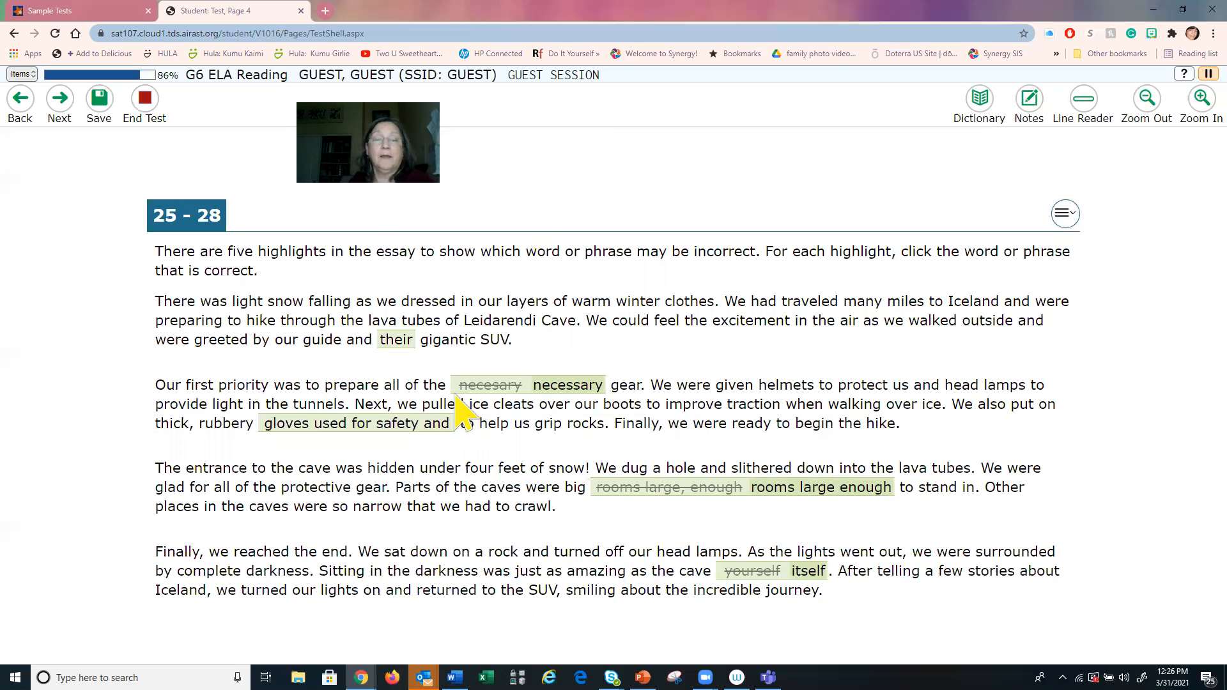
Change the chosen replacement for the highlighted word "necesary" in the essay's second paragraph to "neccessary".
click(506, 385)
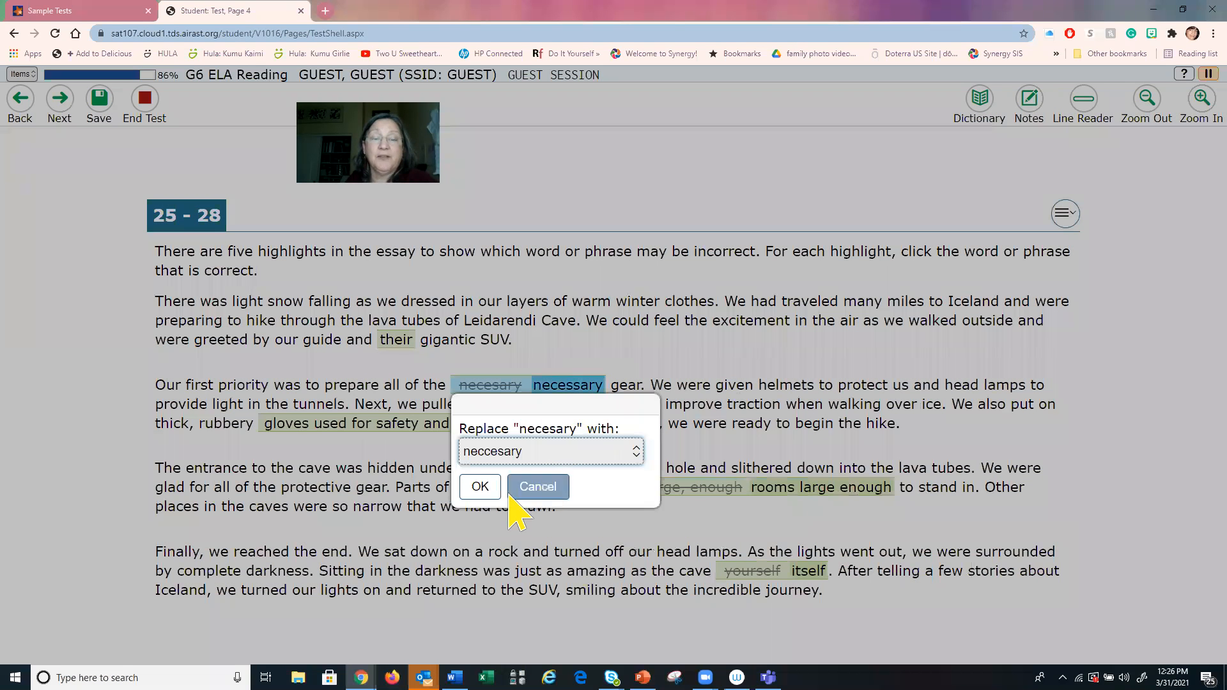
click(537, 487)
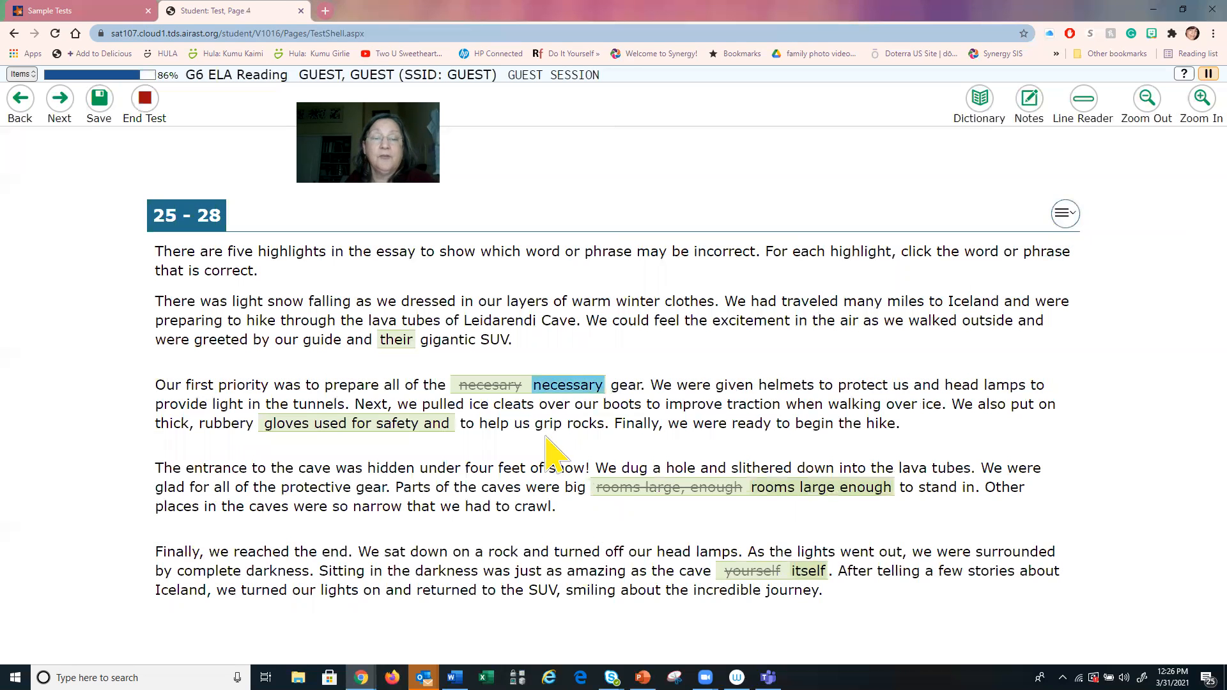
click(570, 386)
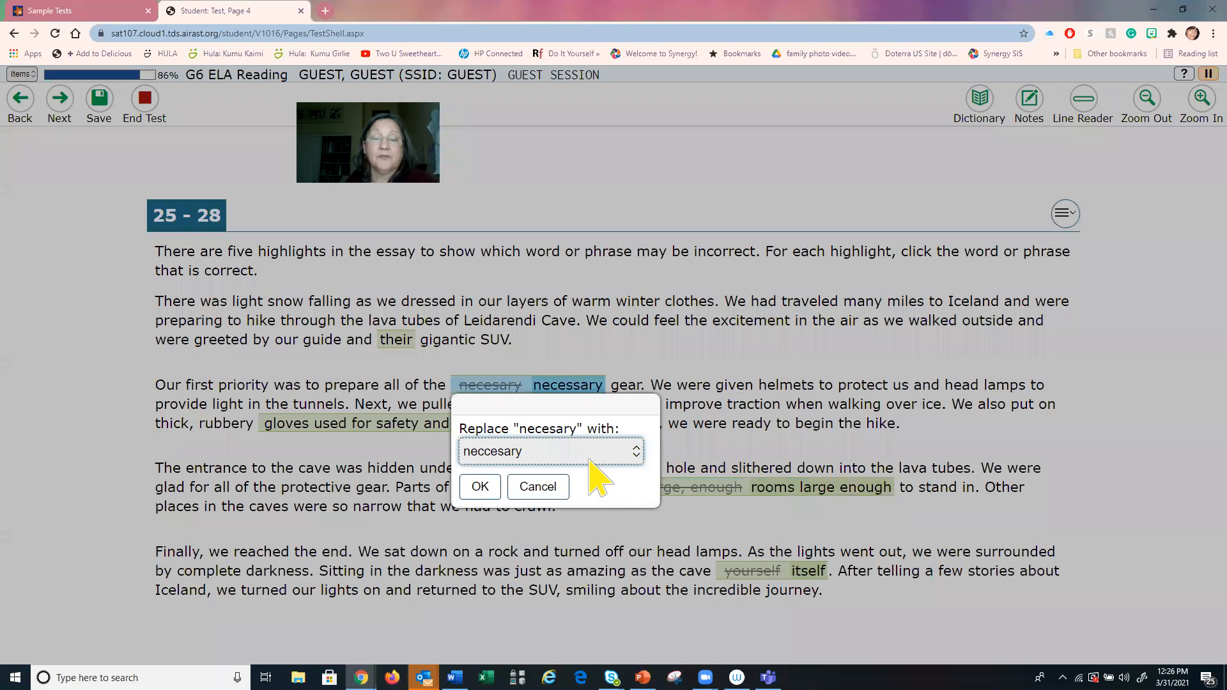
click(562, 457)
click(528, 515)
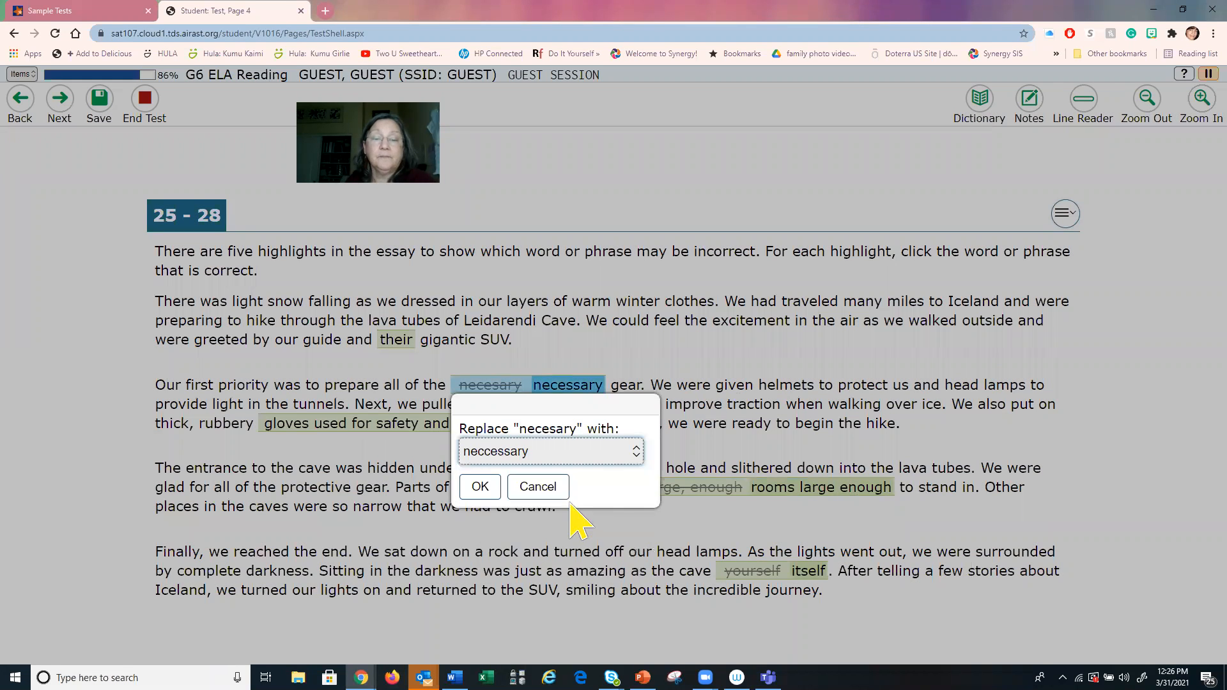
click(479, 487)
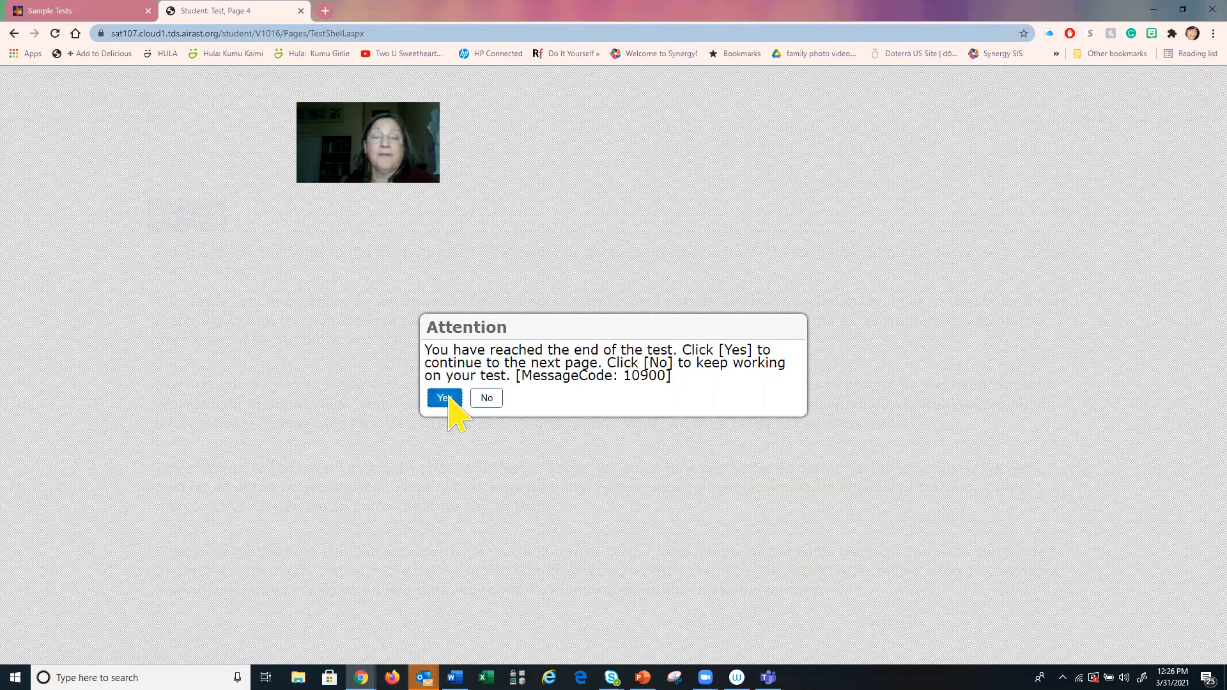
Keep working on the test and review the earlier questions backwards from question 24, skipping the essay's unanswered items.
click(491, 401)
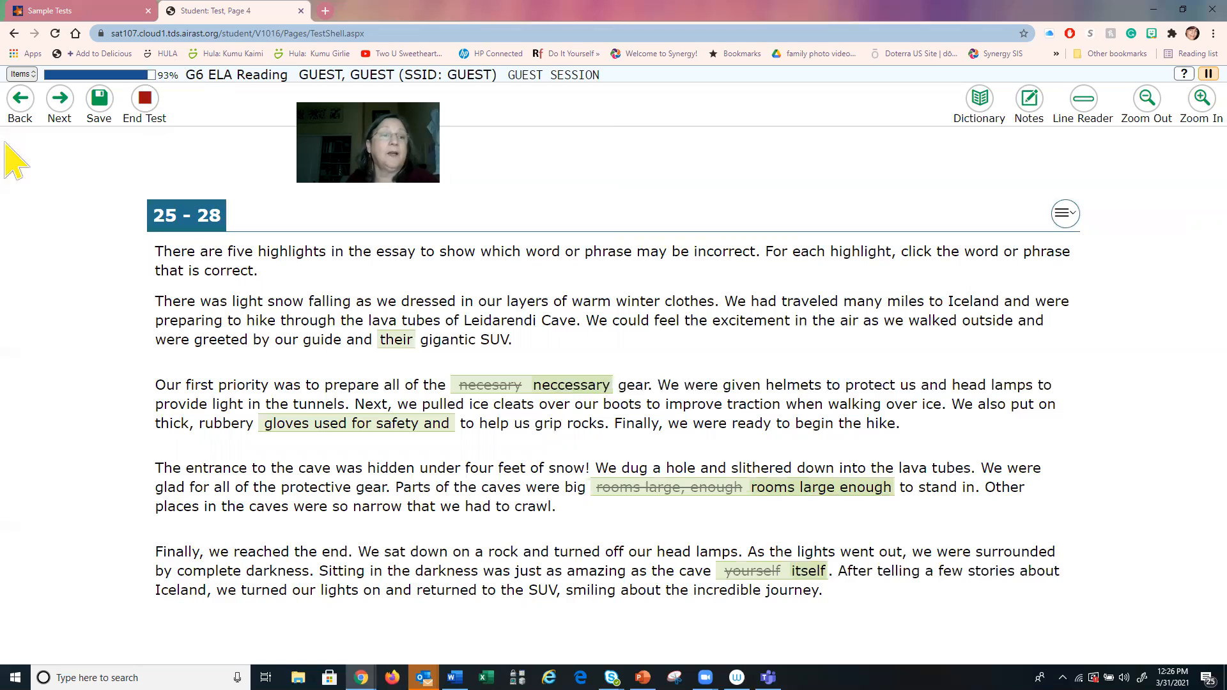
click(17, 104)
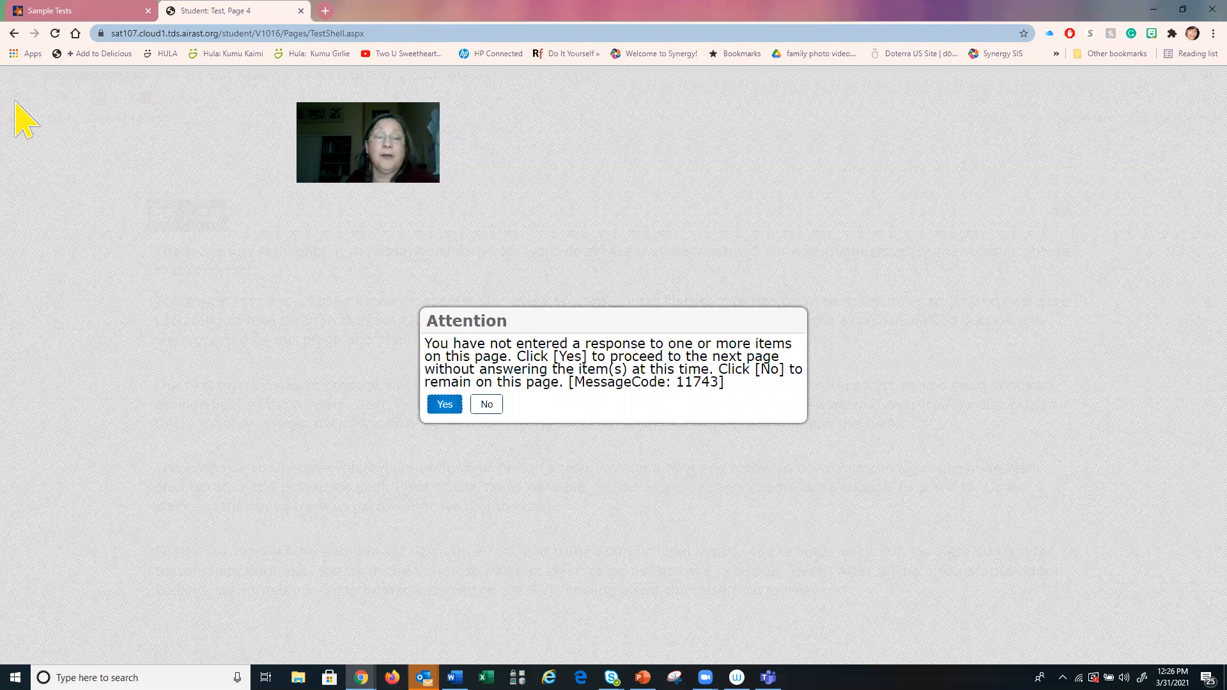
click(439, 405)
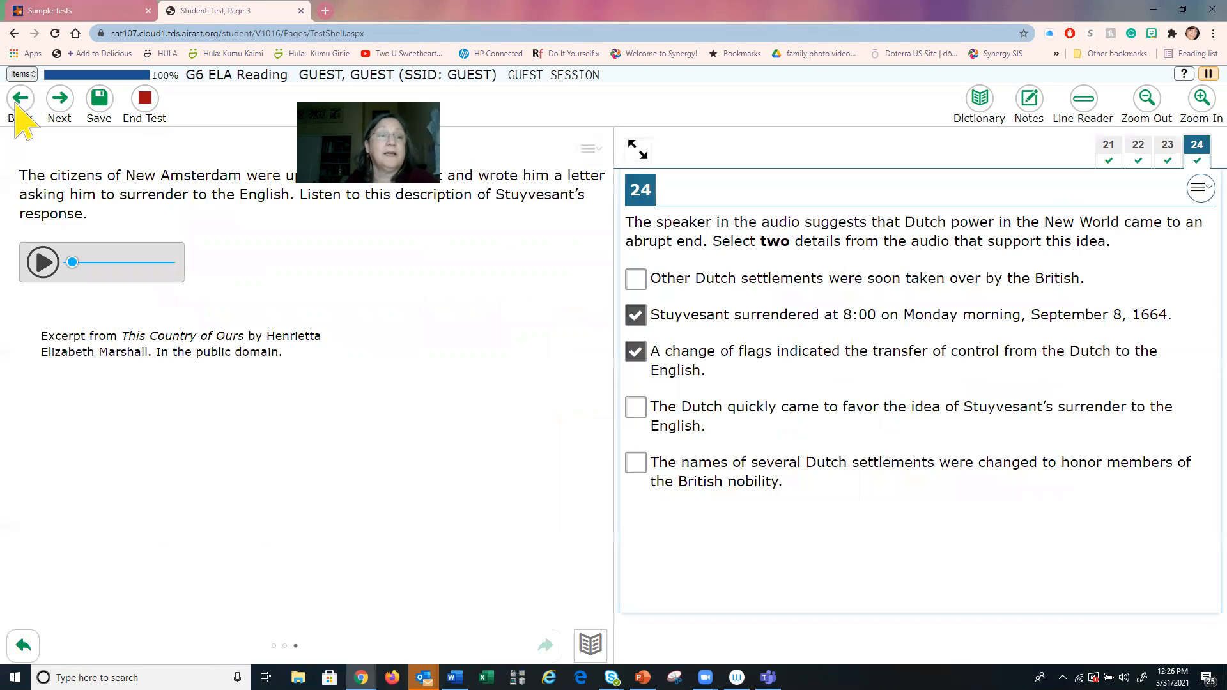
click(20, 108)
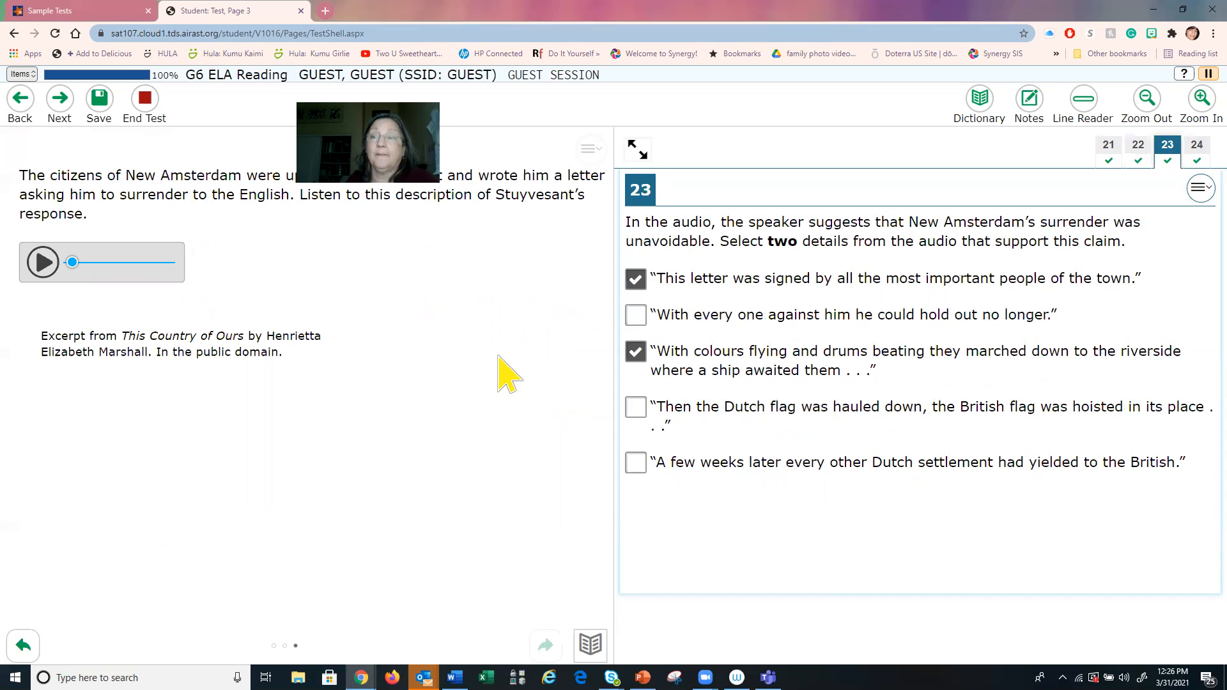
click(21, 102)
click(24, 106)
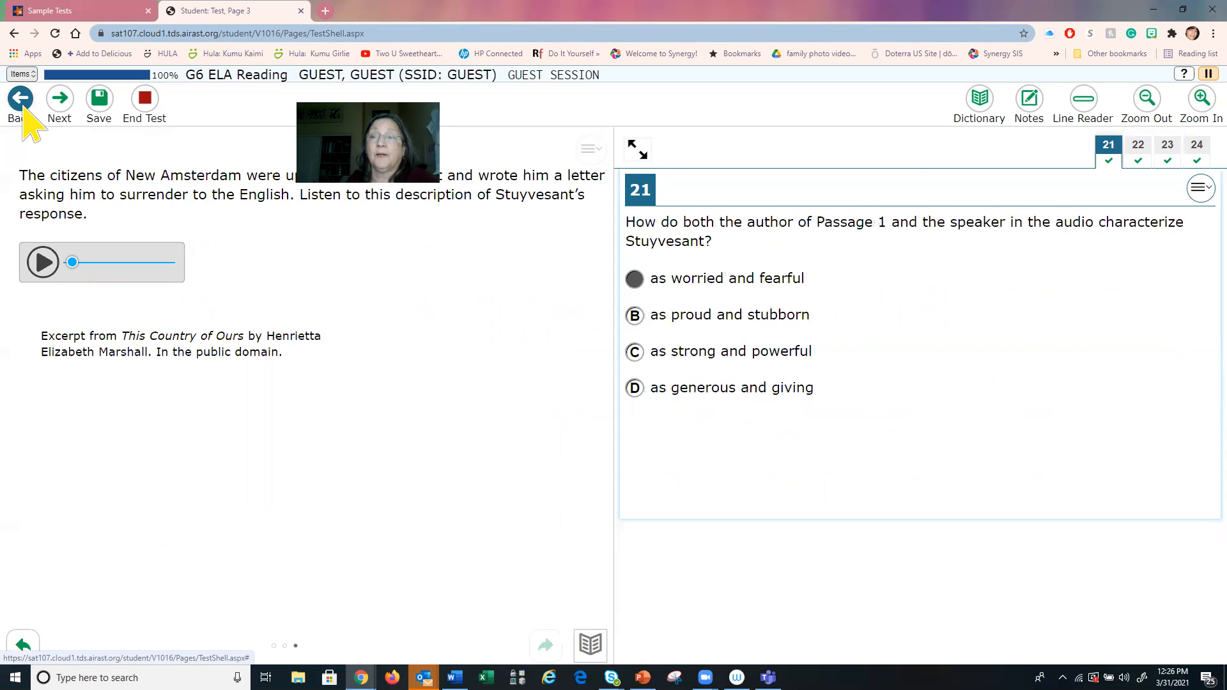
click(21, 102)
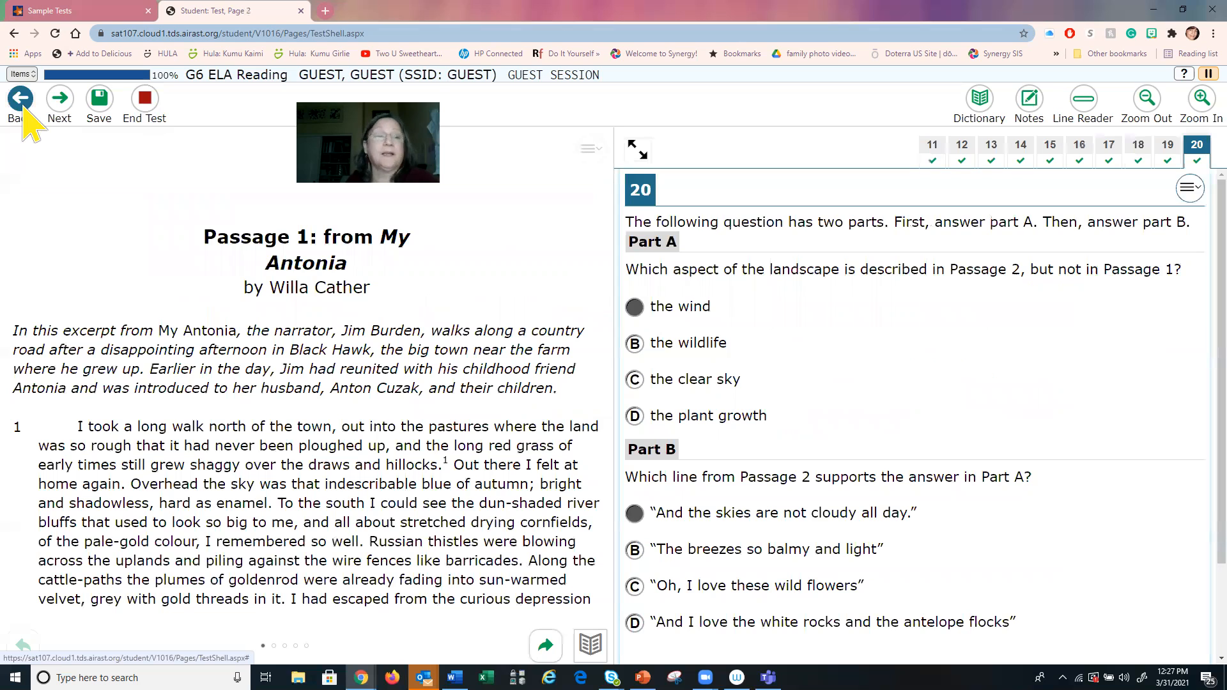
click(21, 101)
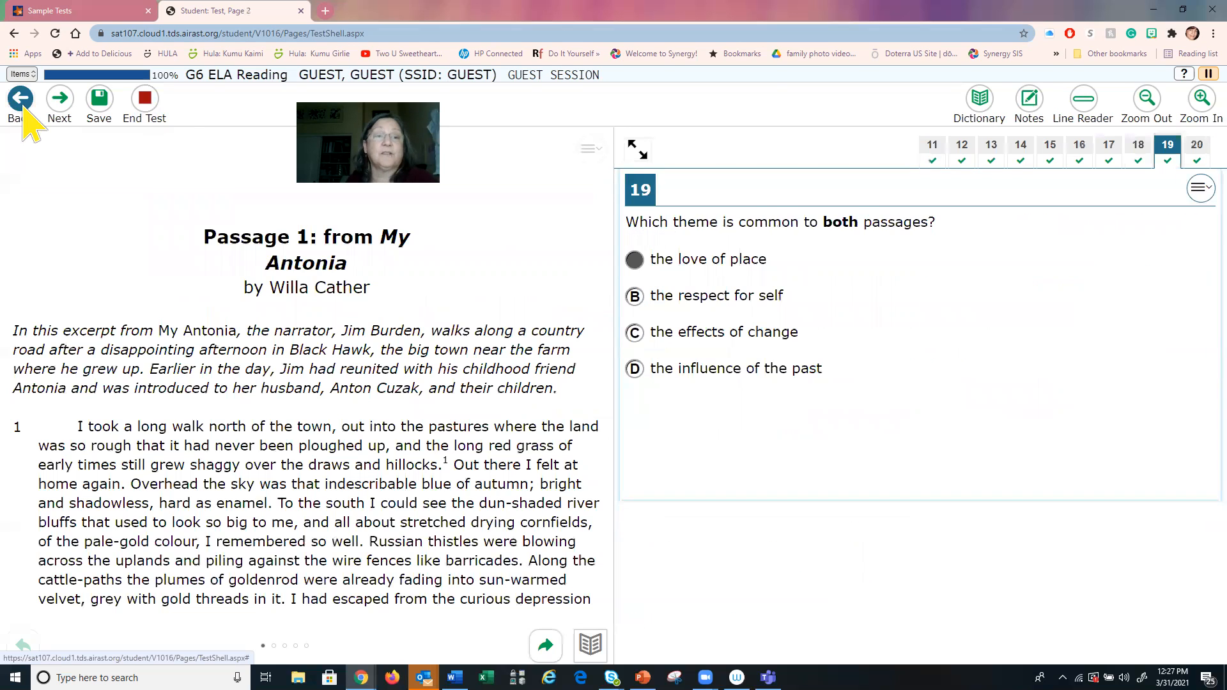
click(21, 101)
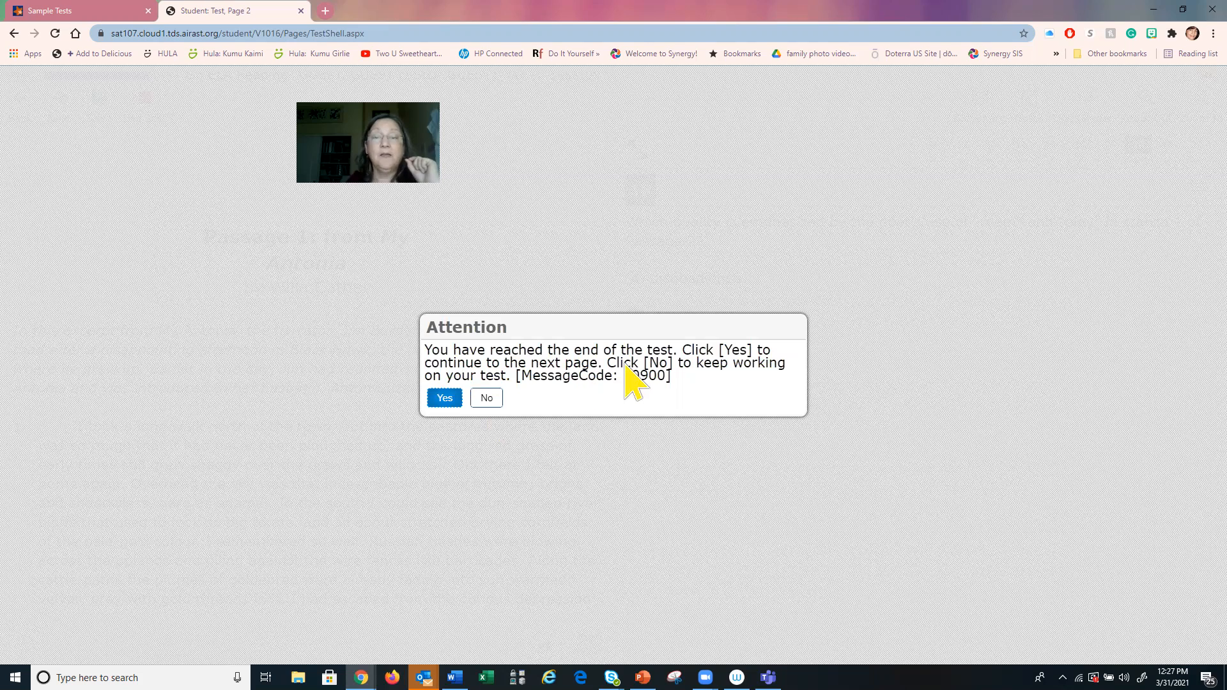
End the test, open unanswered question 7 from the review list, and return to the list of questions.
click(445, 402)
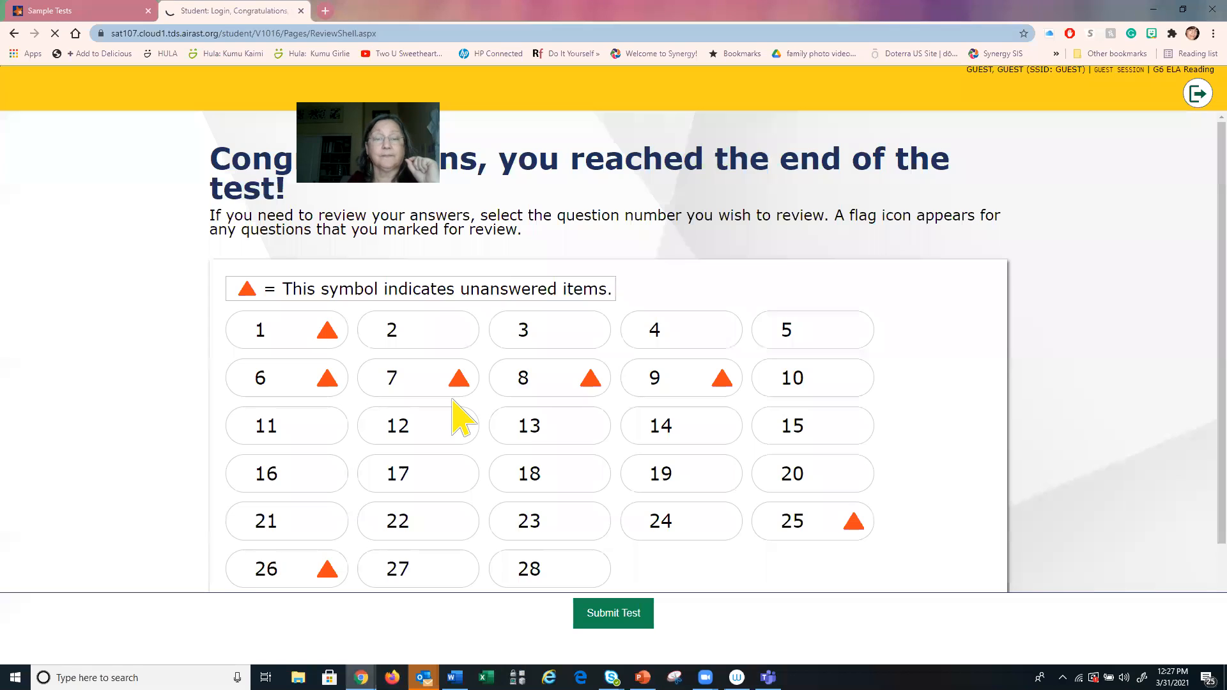
click(412, 383)
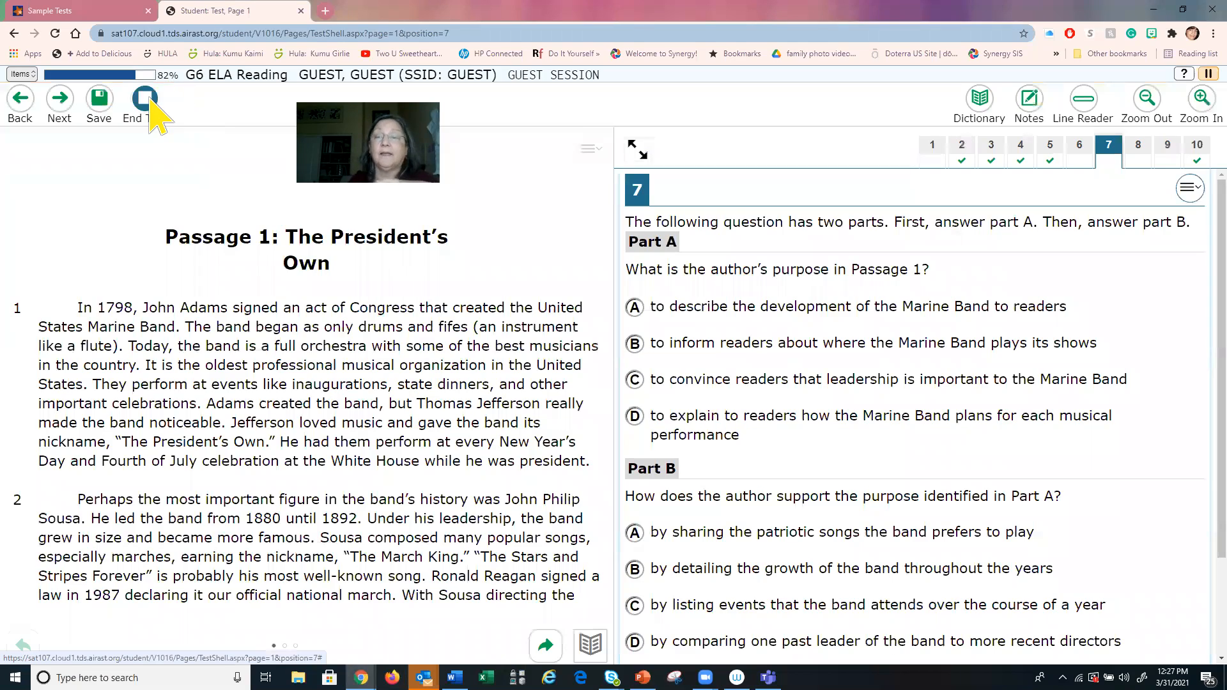
click(148, 102)
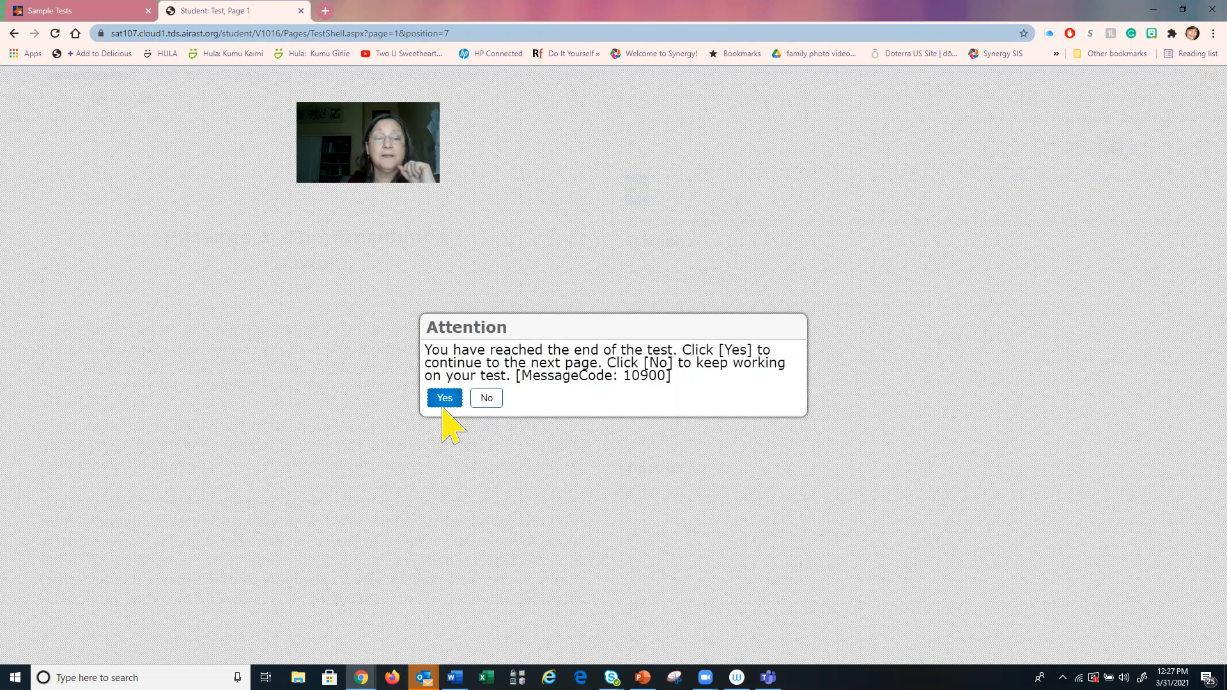
click(445, 403)
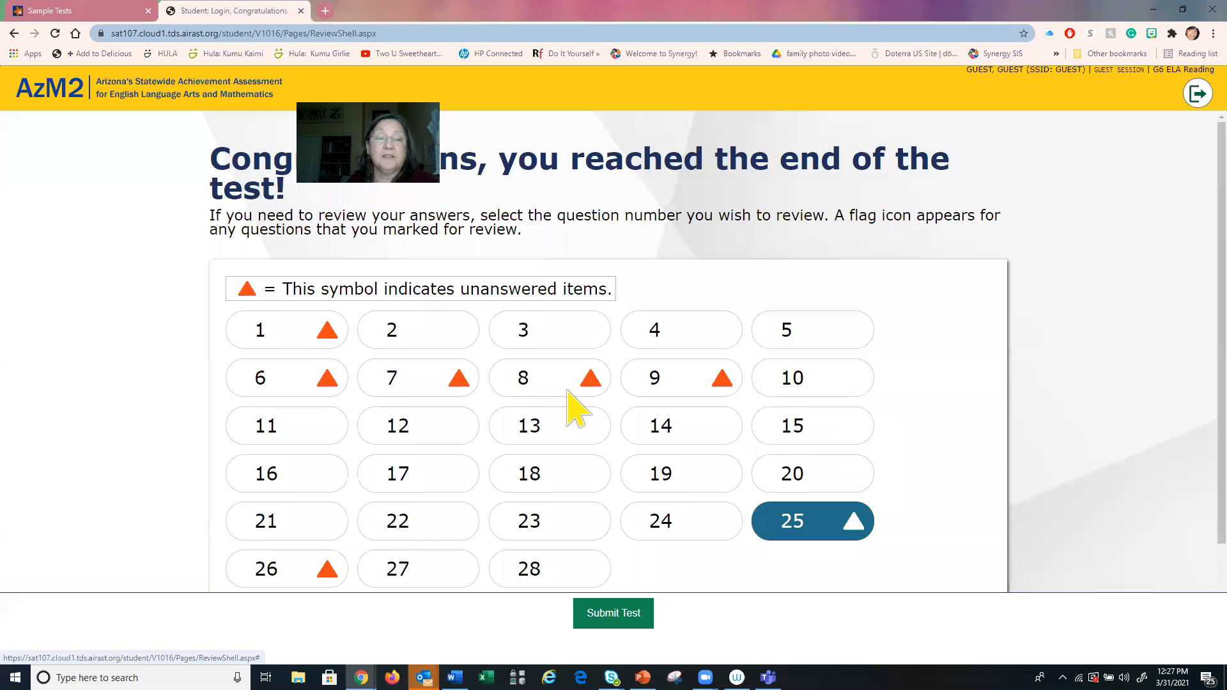
click(720, 381)
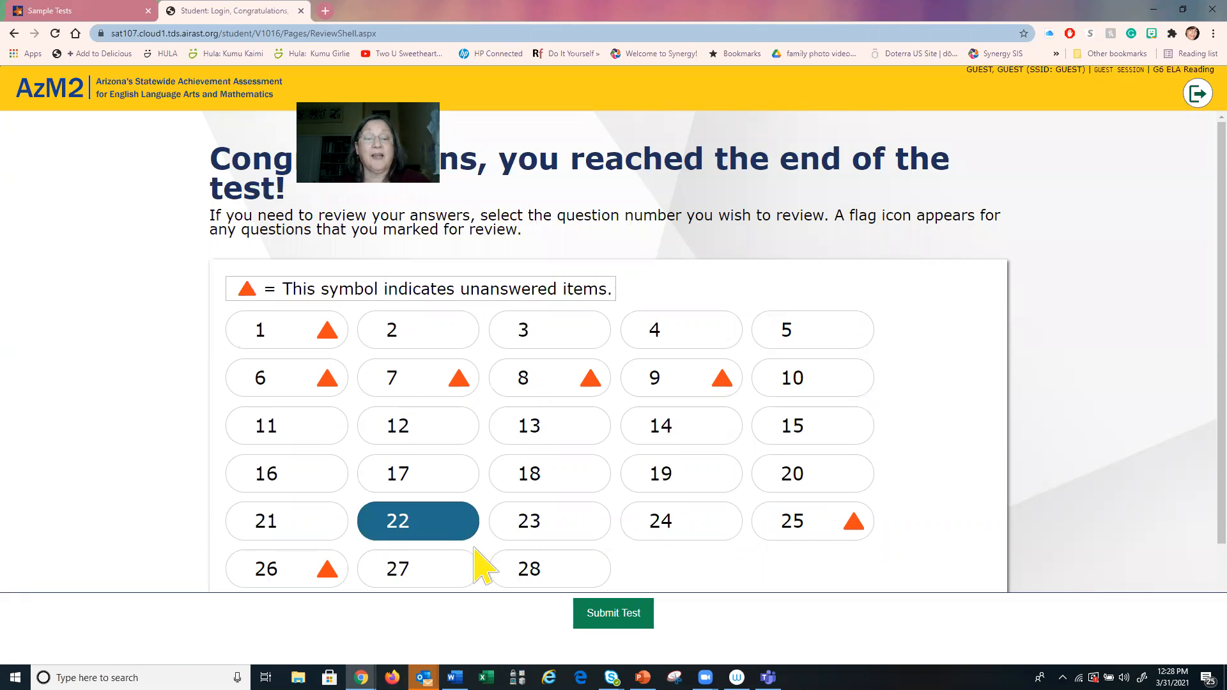
Submit the completed test and log out of the guest session.
click(623, 616)
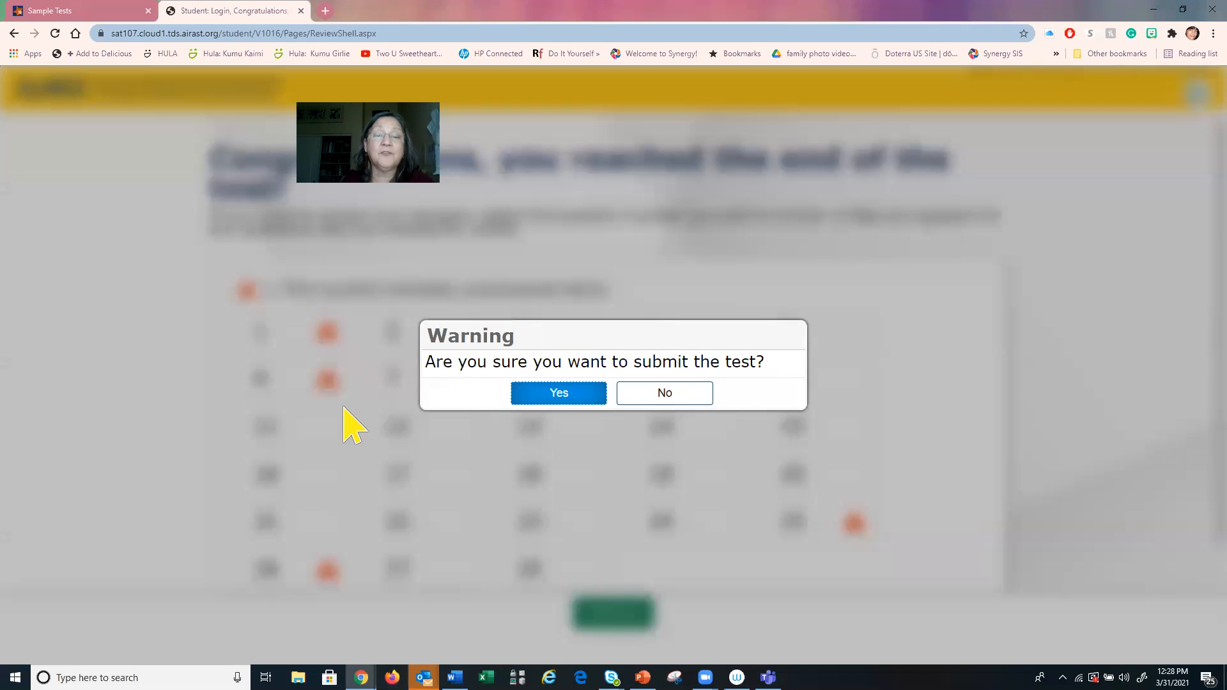
click(700, 398)
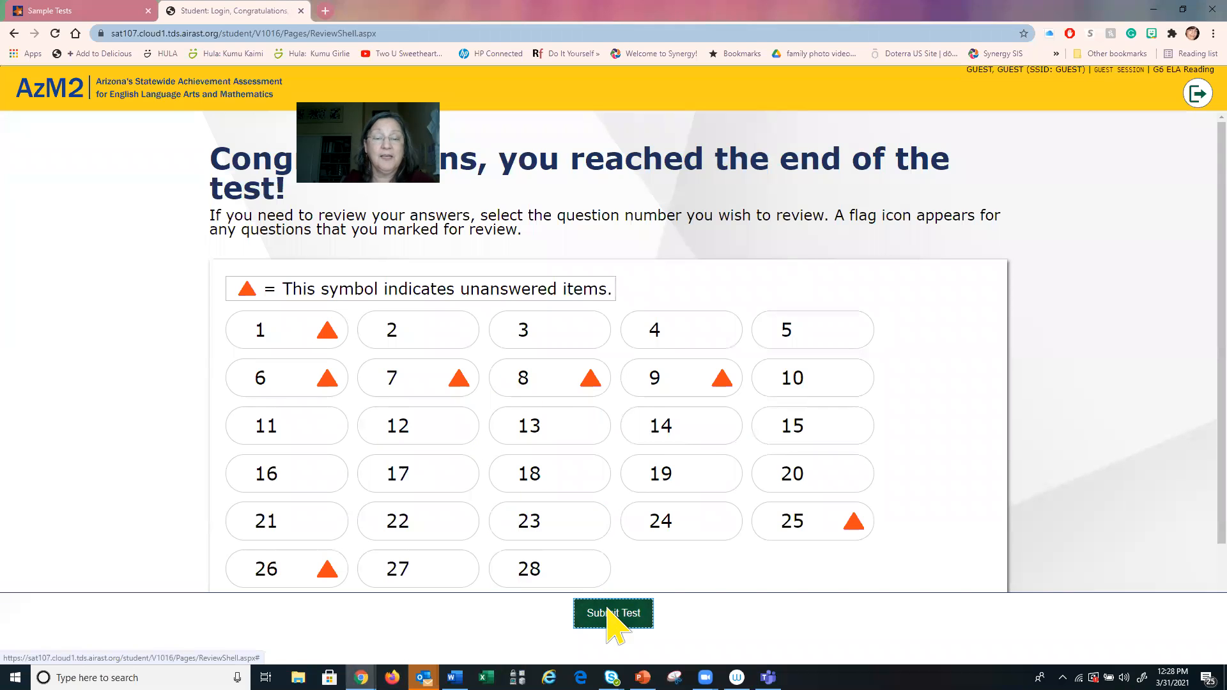
click(608, 612)
key(Return)
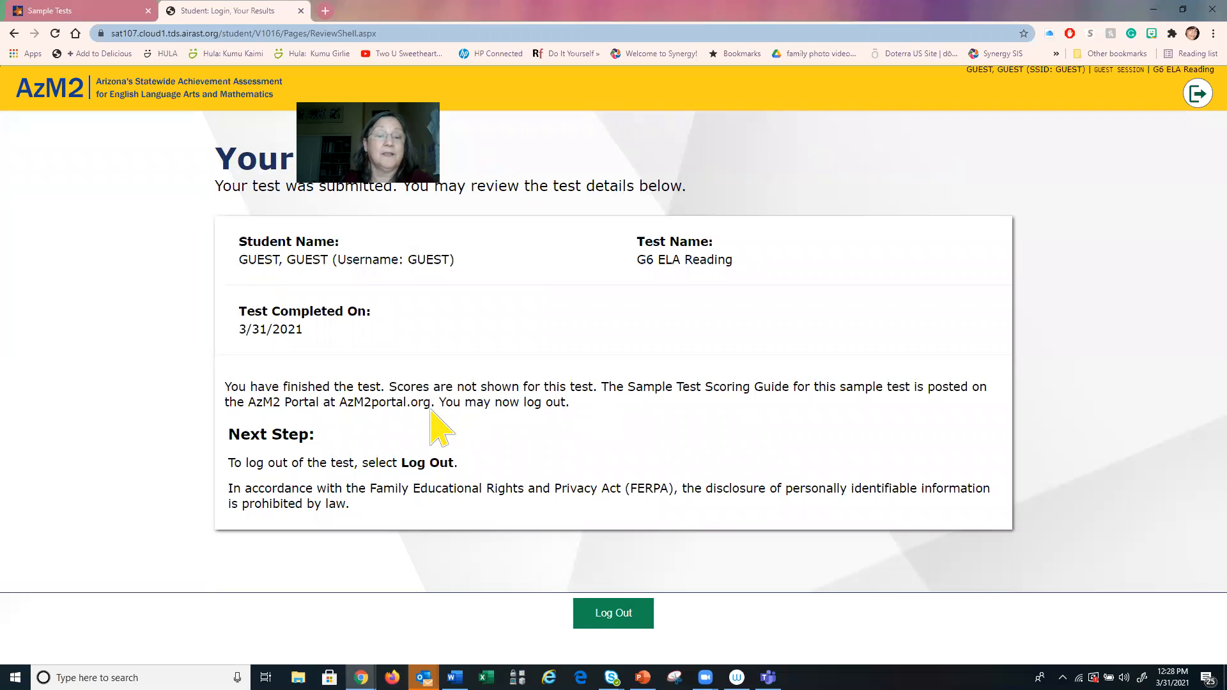
click(629, 619)
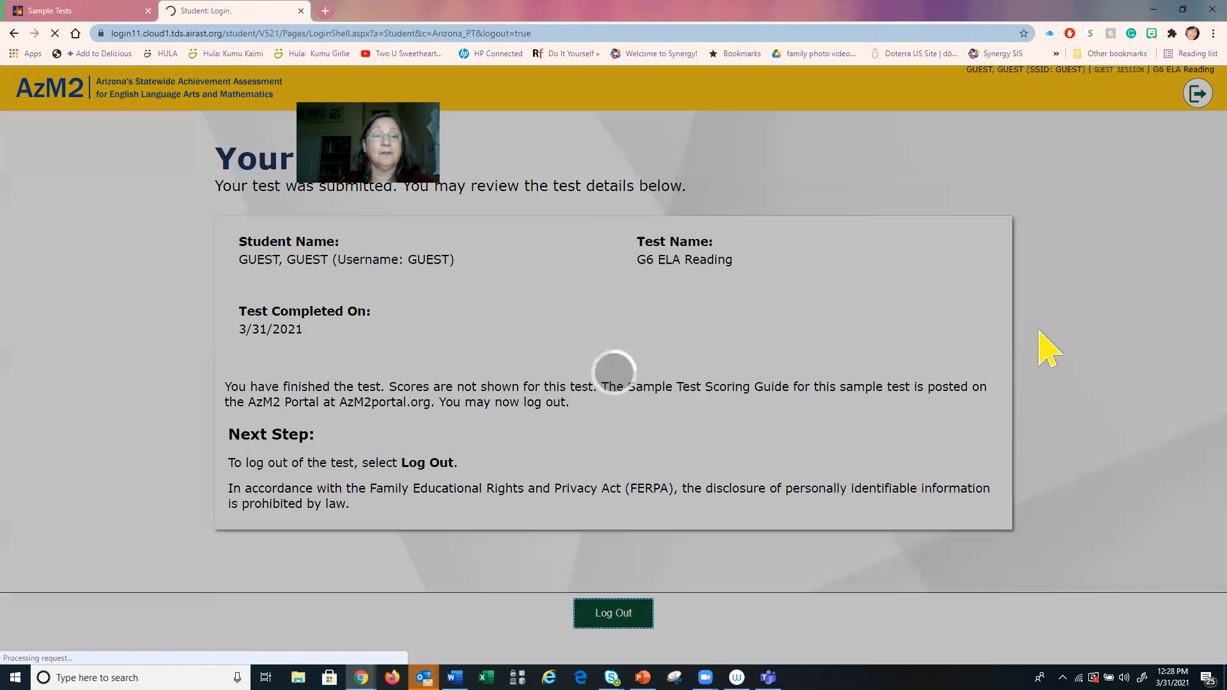